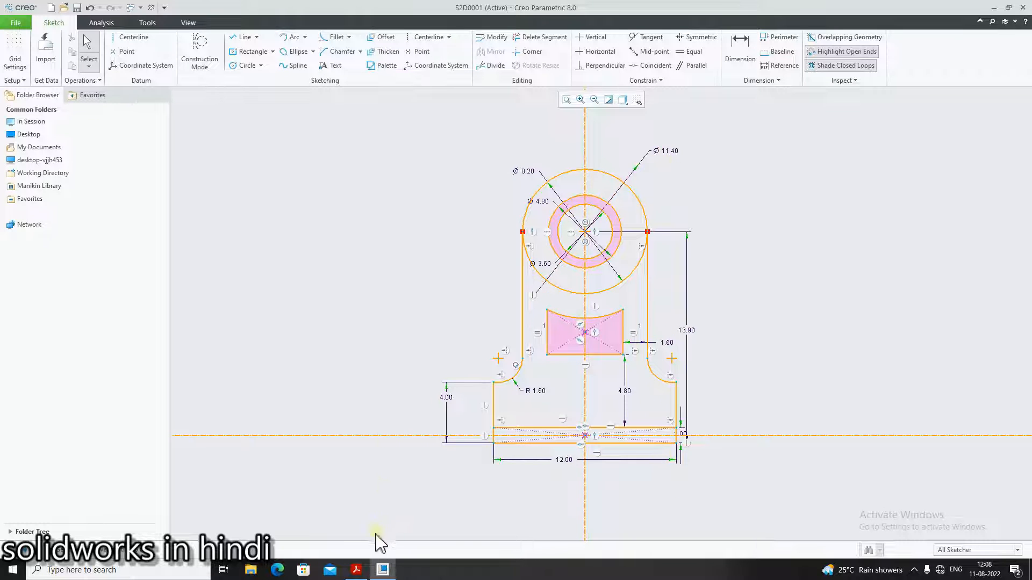
Step: Switch to vykresy.pdf in Acrobat Reader and look back through the 2D practice drawings from 2D-5 to 2D-3
click(356, 570)
scroll(531, 417, up, 6)
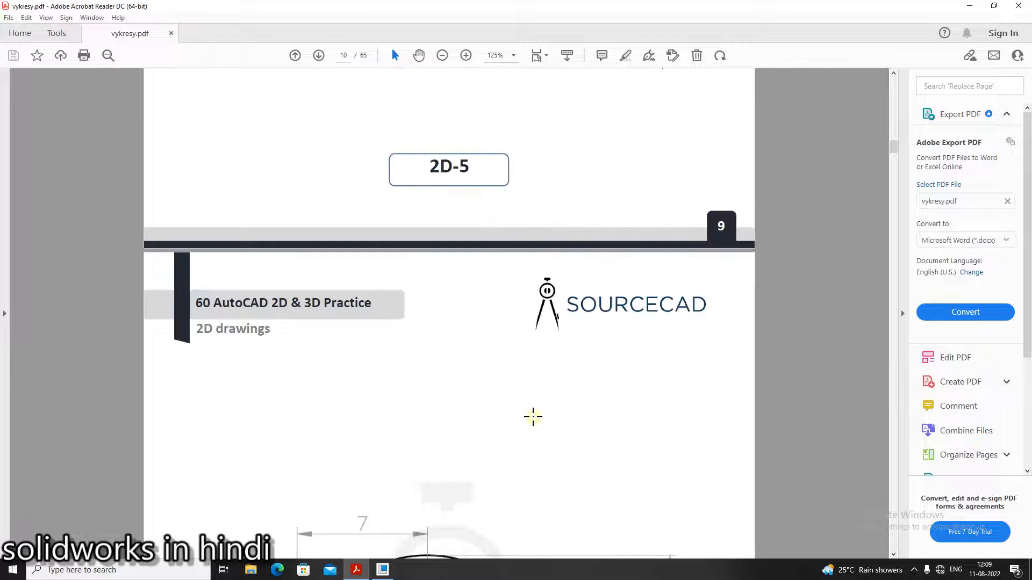
scroll(533, 417, up, 15)
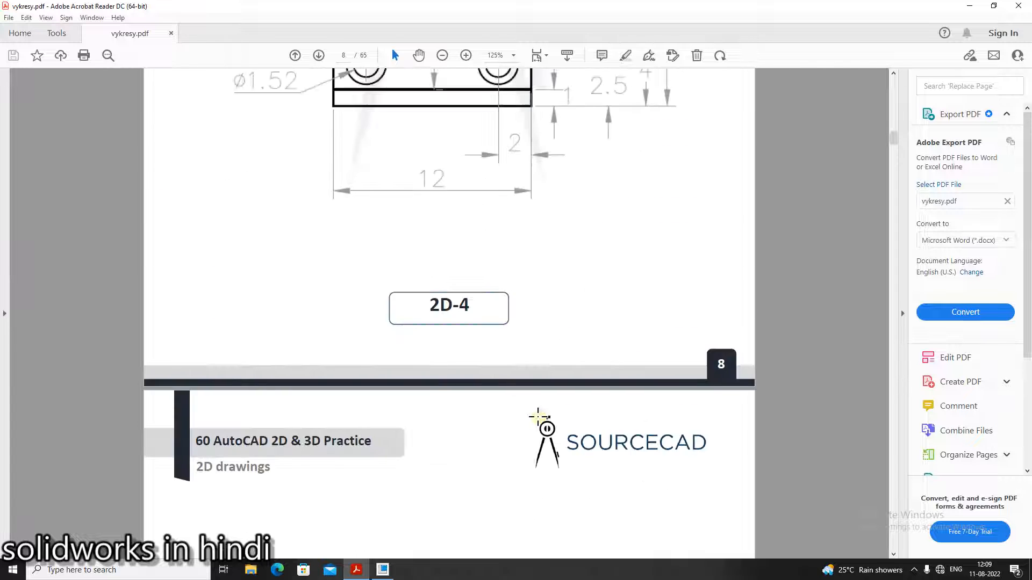
scroll(538, 417, up, 5)
scroll(538, 417, up, 15)
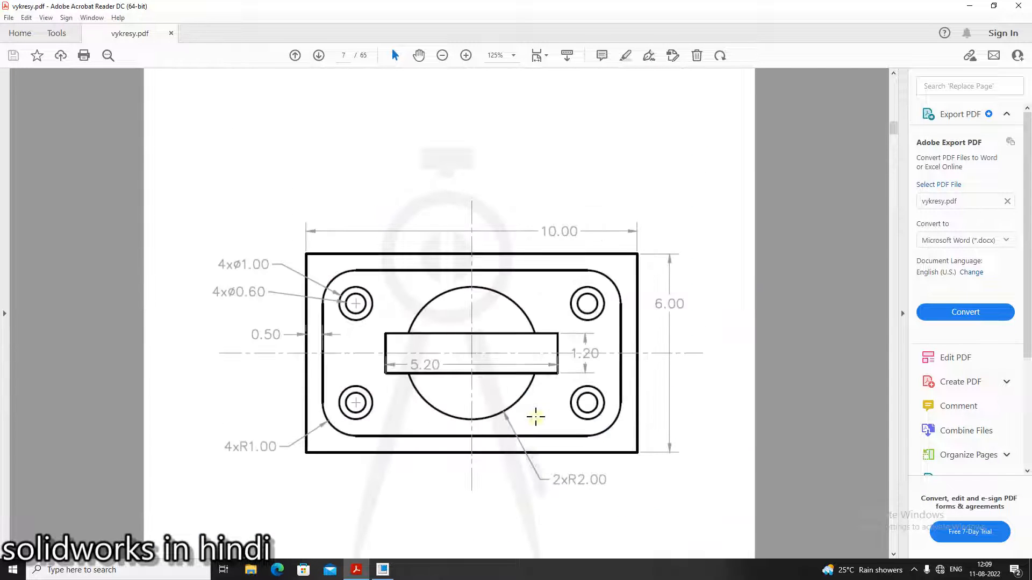
scroll(535, 417, down, 4)
Step: Return to Creo Parametric and delete all existing geometry from the sketch
click(357, 570)
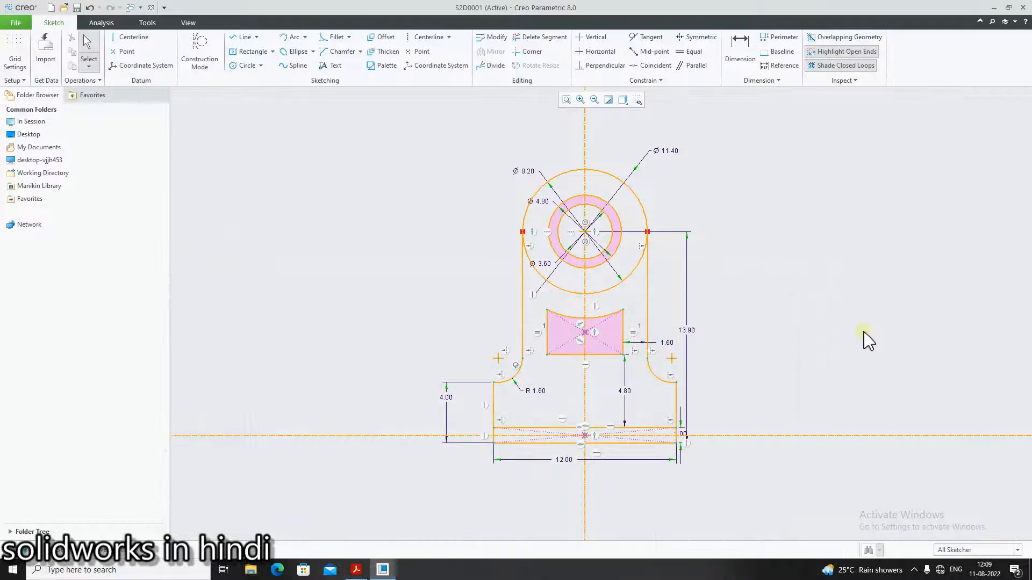
mouse_move(320, 134)
mouse_down()
mouse_move(878, 513)
mouse_move(872, 506)
mouse_up()
key(Delete)
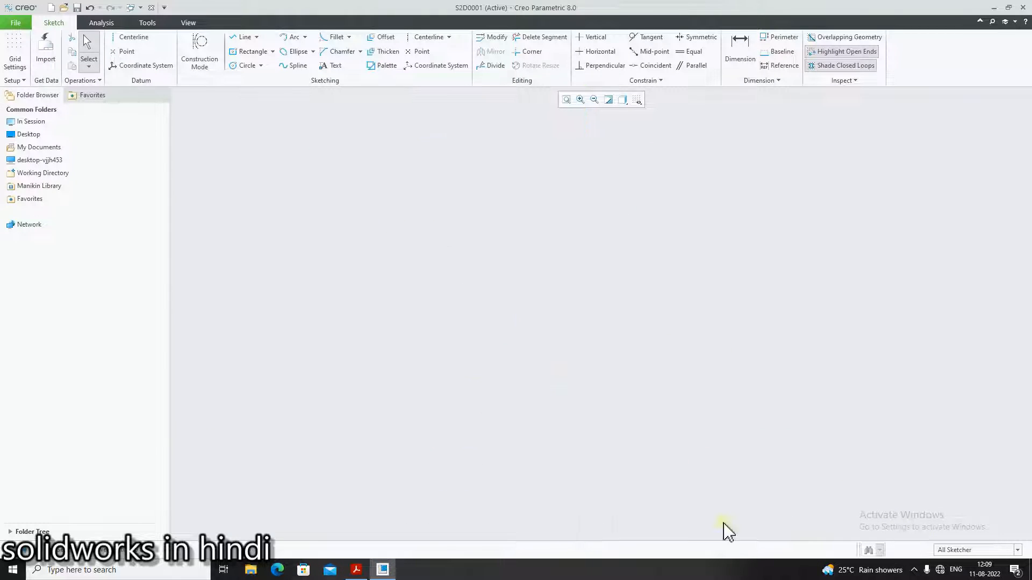
Step: Go to drawing 2D-5 in vykresy.pdf in Acrobat Reader and examine the flange's shape and dimensions
click(356, 570)
scroll(483, 463, down, 15)
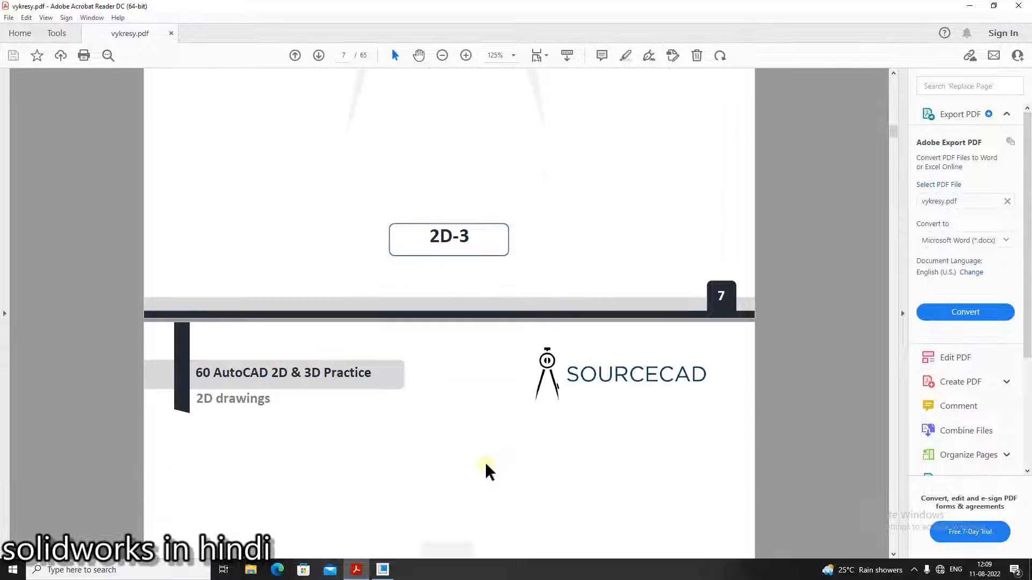
scroll(494, 465, down, 10)
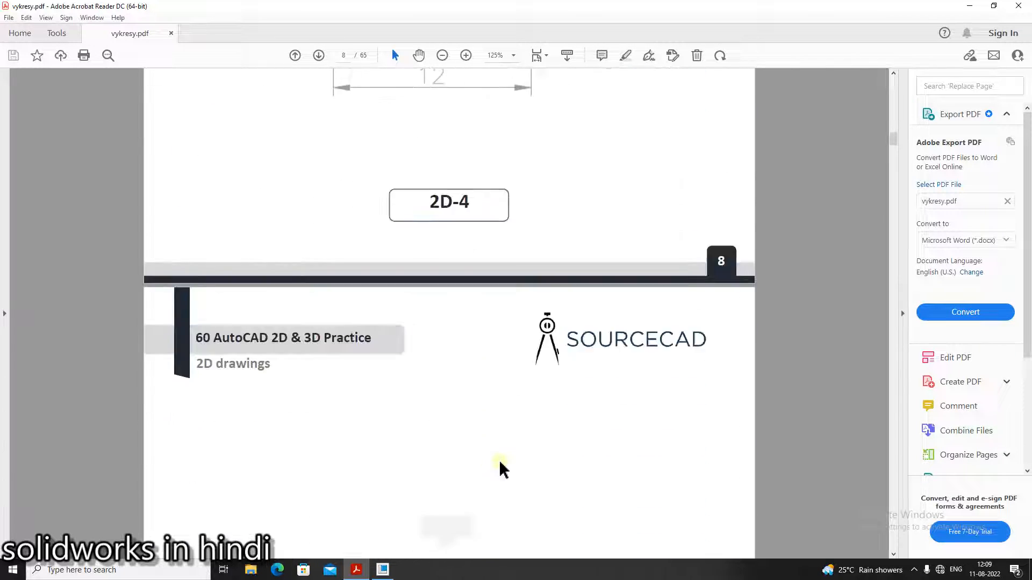
scroll(500, 462, down, 1)
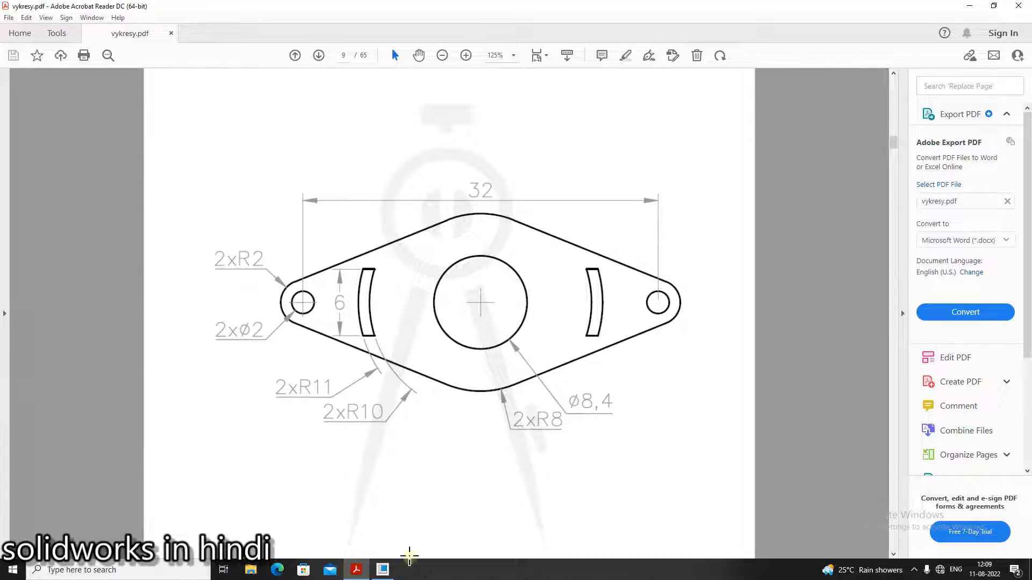
mouse_move(353, 572)
click(358, 570)
click(358, 570)
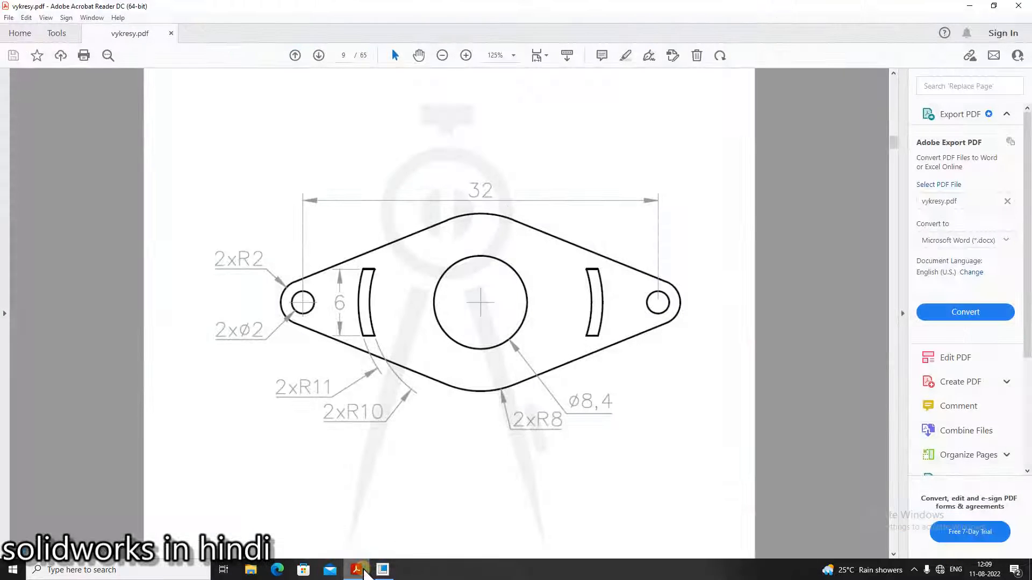
click(358, 570)
click(358, 570)
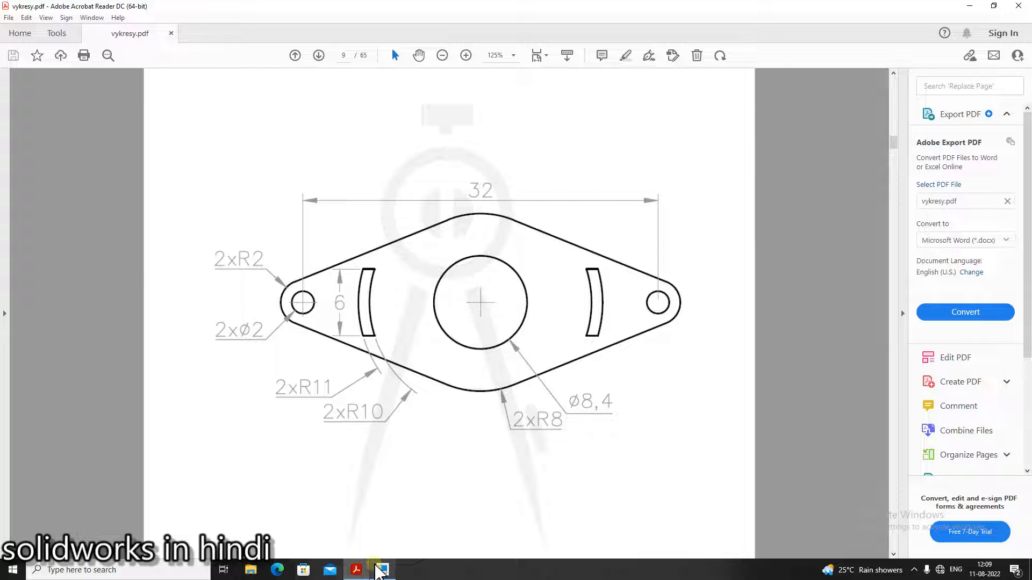
mouse_move(380, 571)
Step: Switch back to Creo Parametric and sketch a vertical and a horizontal datum centerline crossing near the middle of the canvas
click(353, 571)
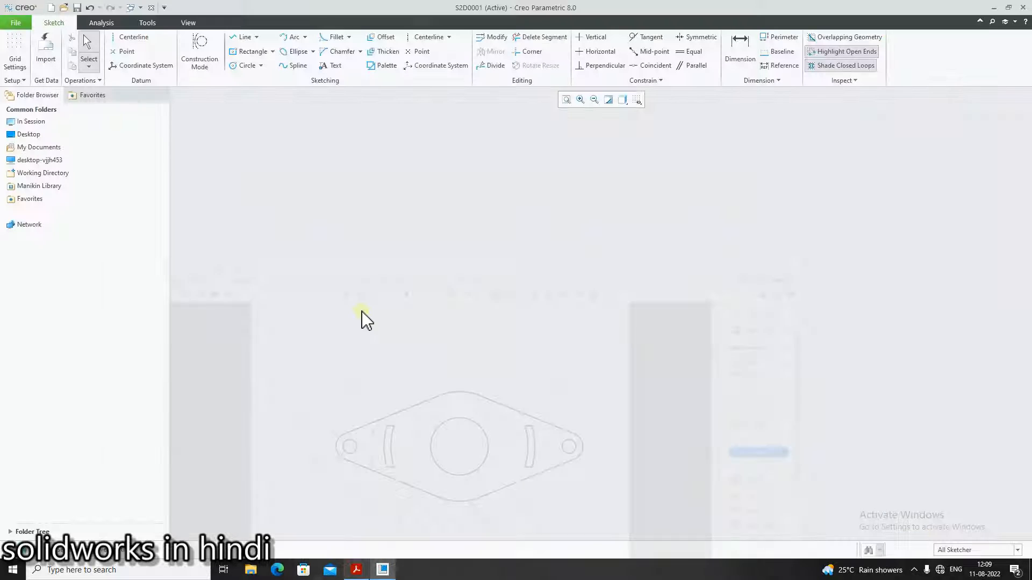
click(133, 41)
click(560, 282)
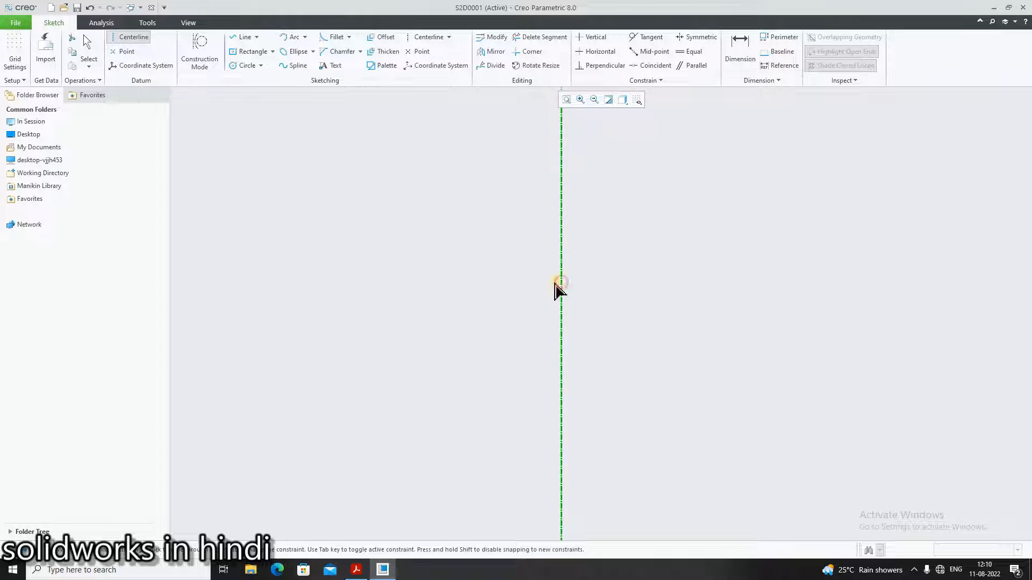
click(453, 274)
click(665, 273)
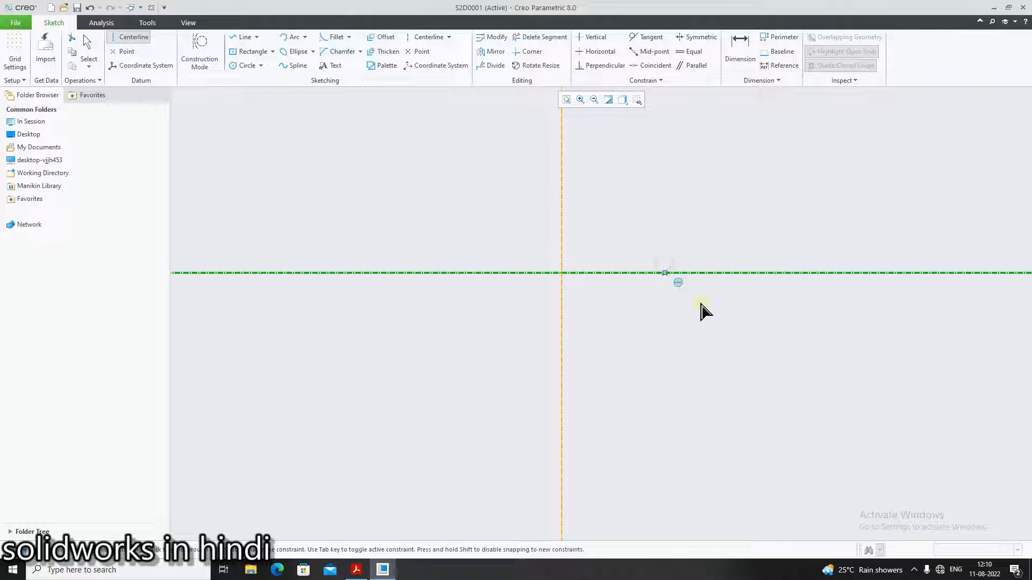
Step: Sketch a circle centred on the intersection of the centerlines and set its diameter to 8
click(246, 66)
click(567, 277)
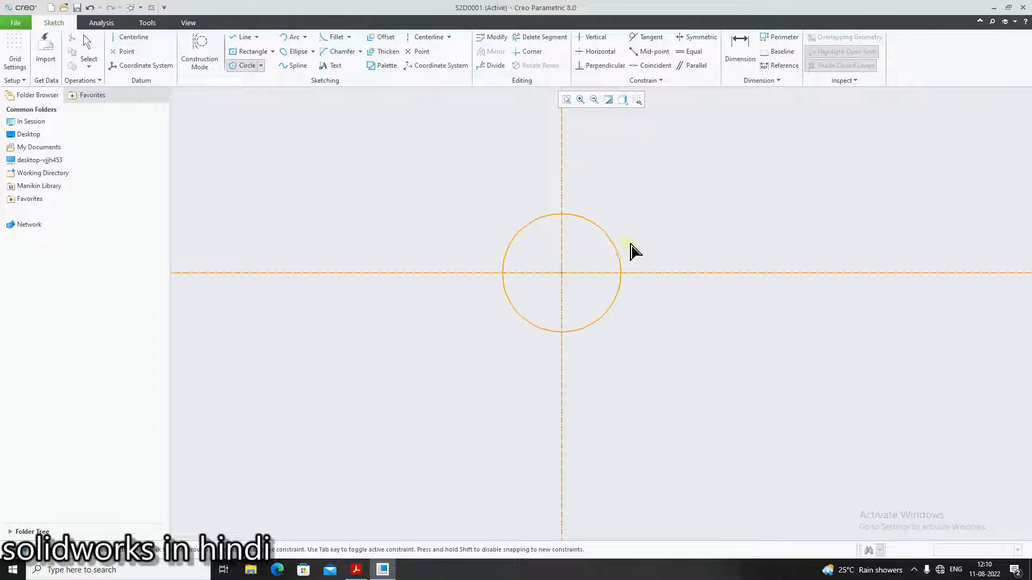
click(643, 248)
click(739, 54)
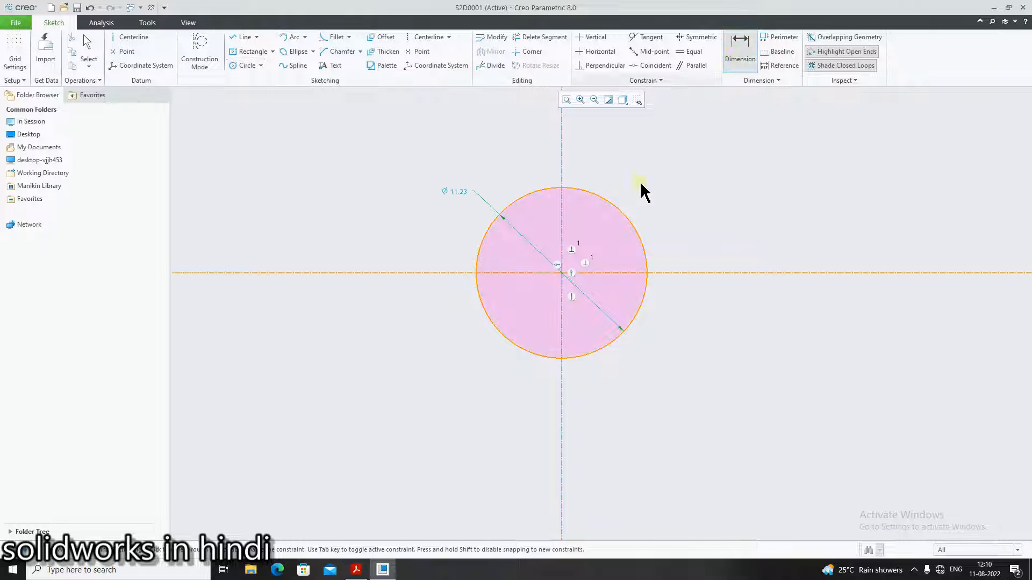
double_click(460, 192)
text(8)
key(Return)
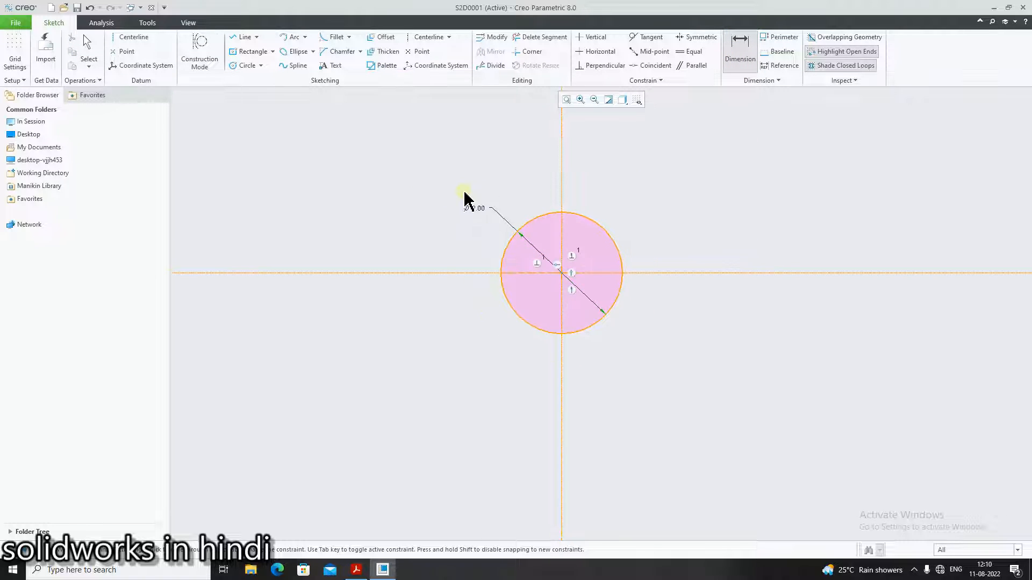
Step: Check the outer radius in the PDF drawing, then sketch a larger concentric circle about 15.85 in diameter around the central circle
click(357, 571)
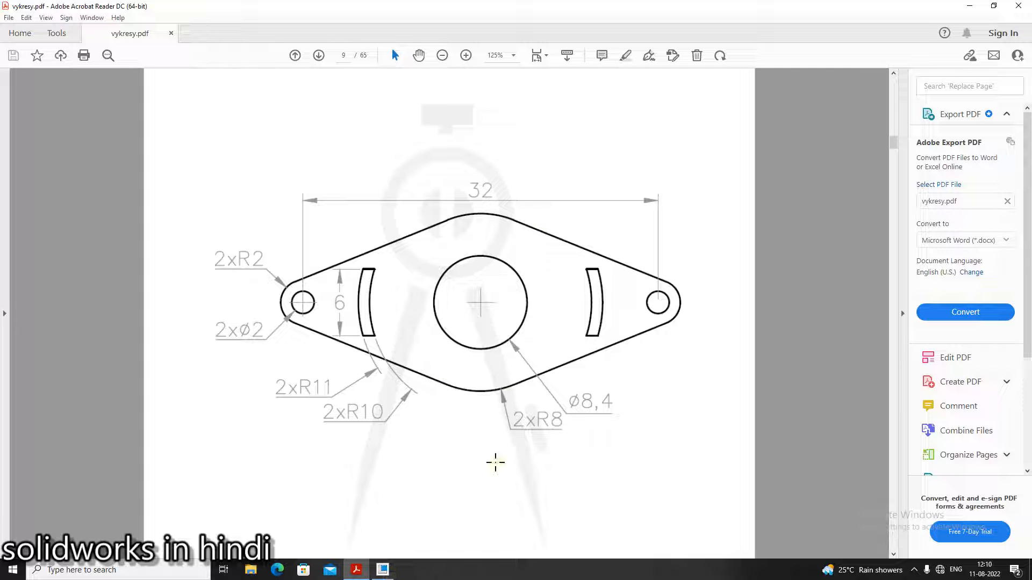
click(382, 570)
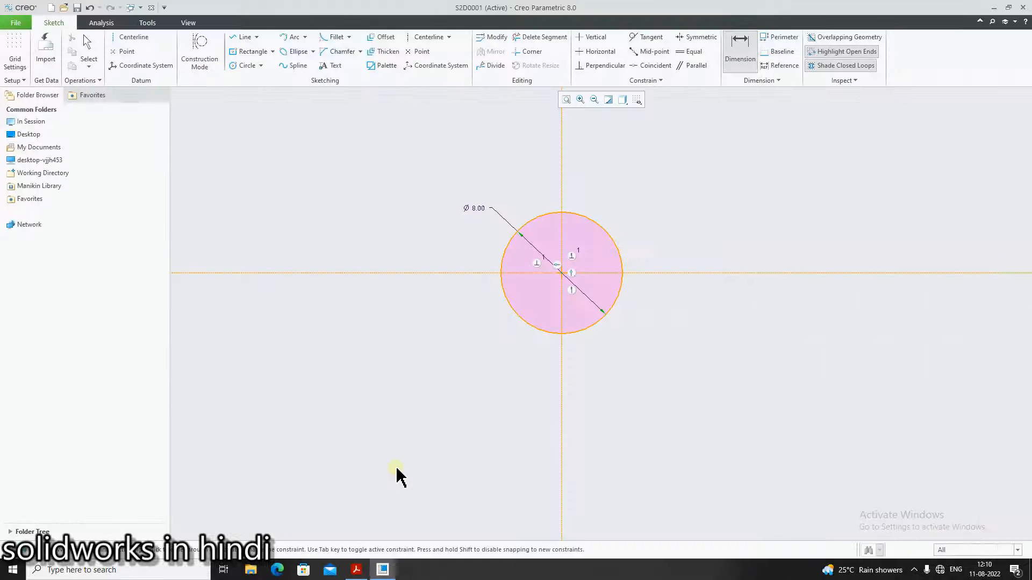
click(247, 65)
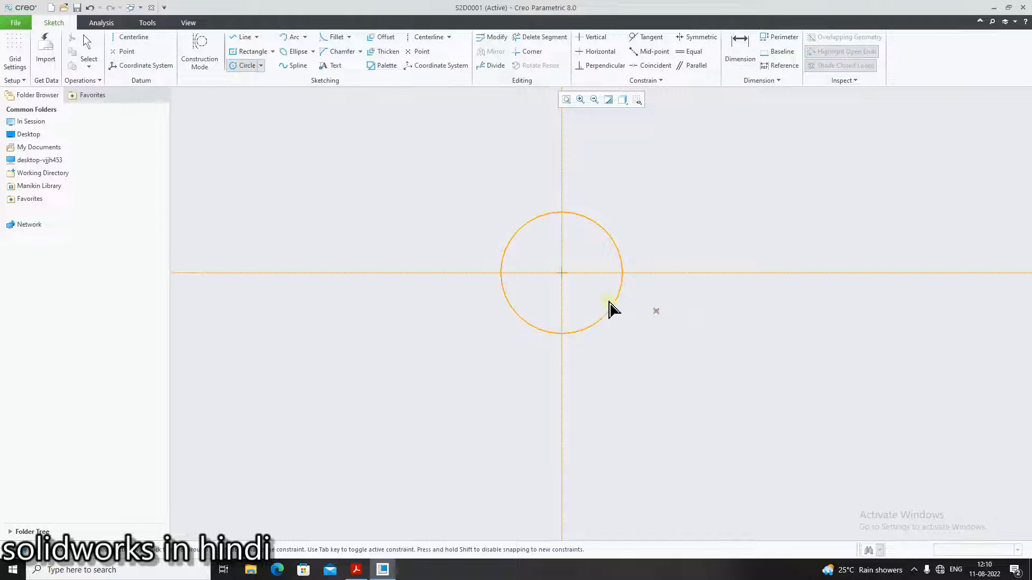
click(562, 273)
click(667, 214)
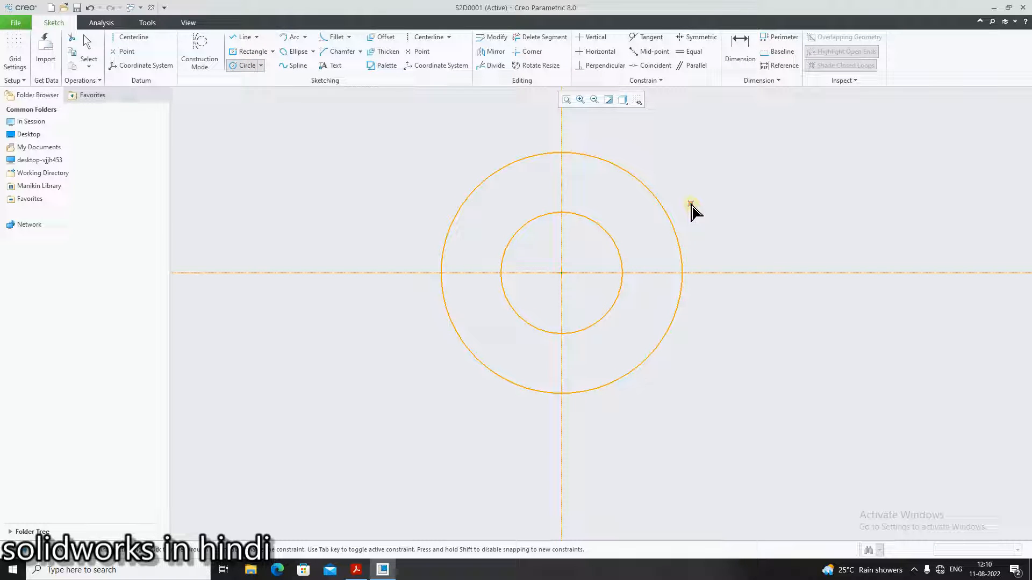
middle_click(692, 210)
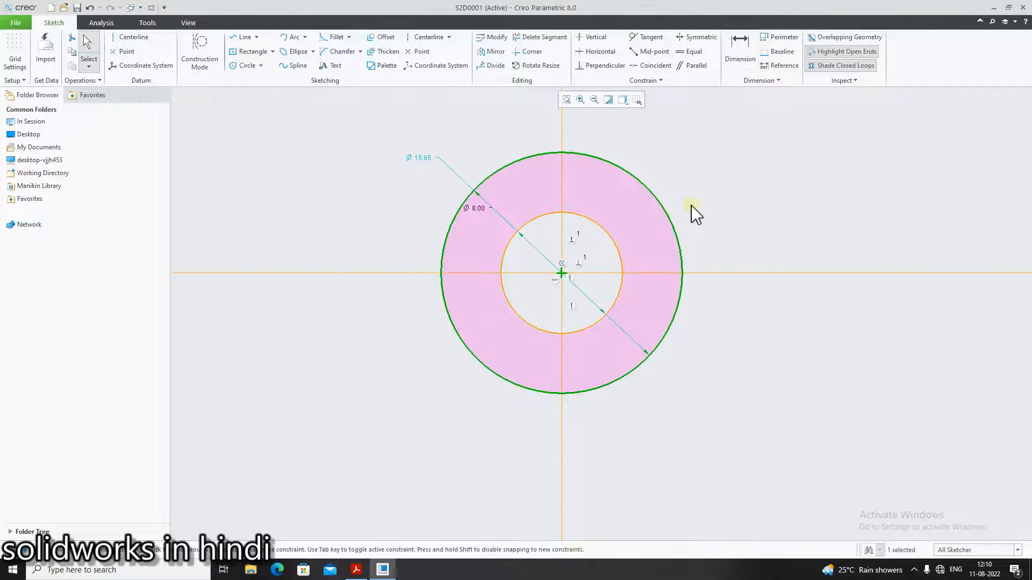
Step: Set the outer circle's diameter to 16 and move its dimension label outside the circle on the upper right
double_click(417, 158)
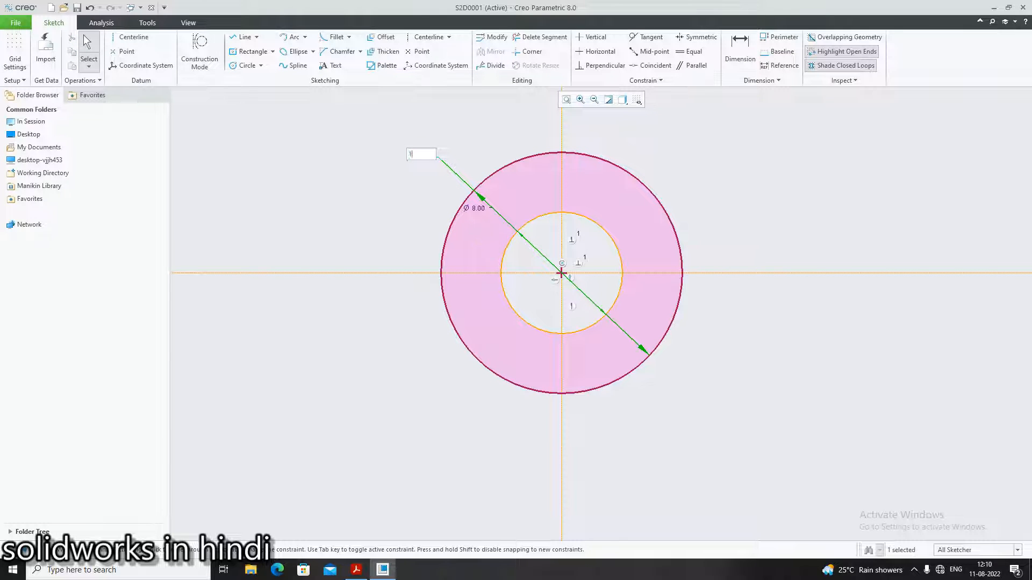
text(16)
key(Return)
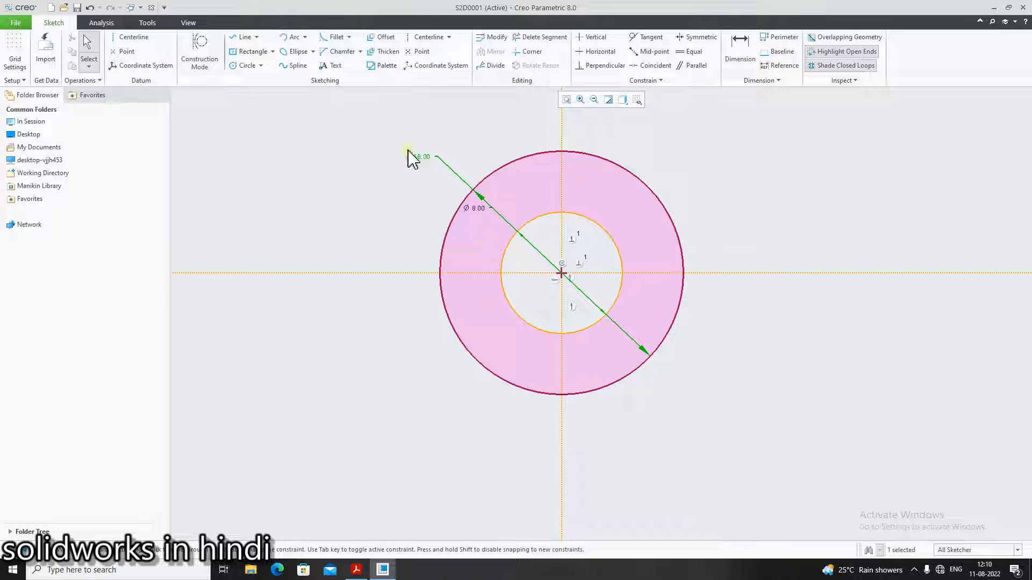
click(668, 145)
drag(429, 159, 748, 143)
Step: Following the PDF drawing, sketch two equal small circles on the horizontal centerline, about 23.8 left and 22.8 right of the vertical centerline
click(356, 571)
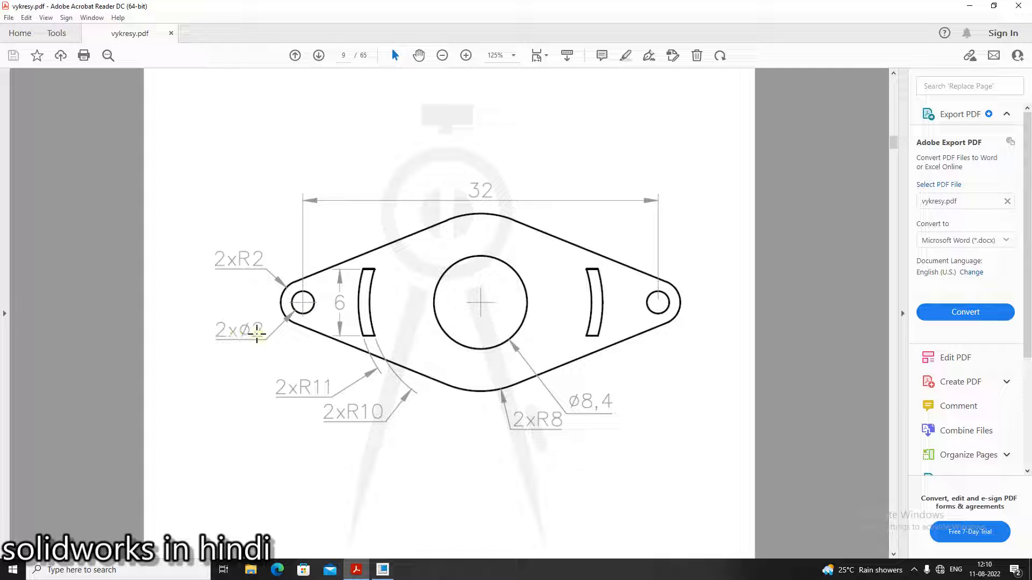
click(382, 569)
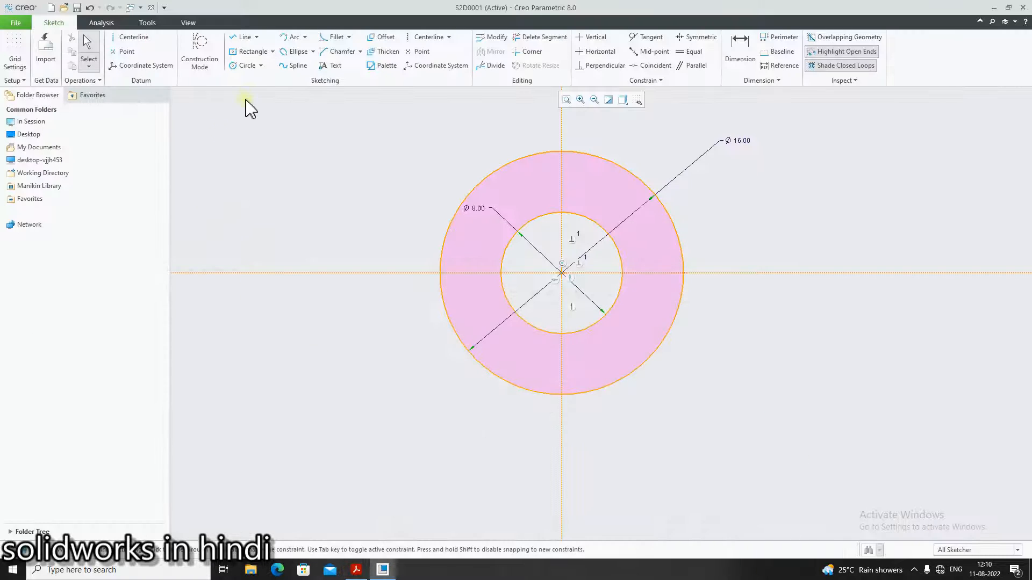
click(245, 65)
click(198, 273)
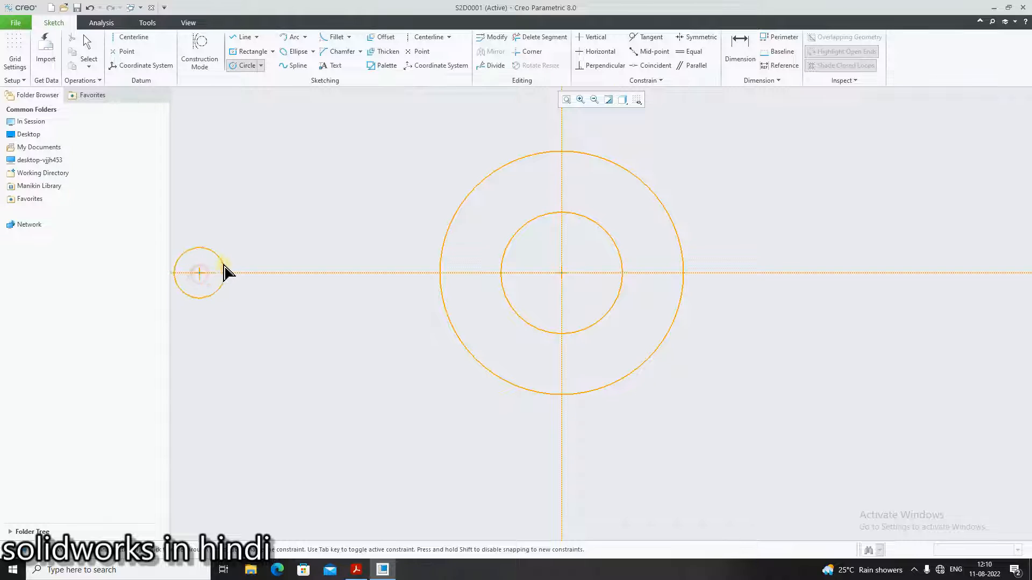
click(224, 267)
click(908, 273)
click(931, 264)
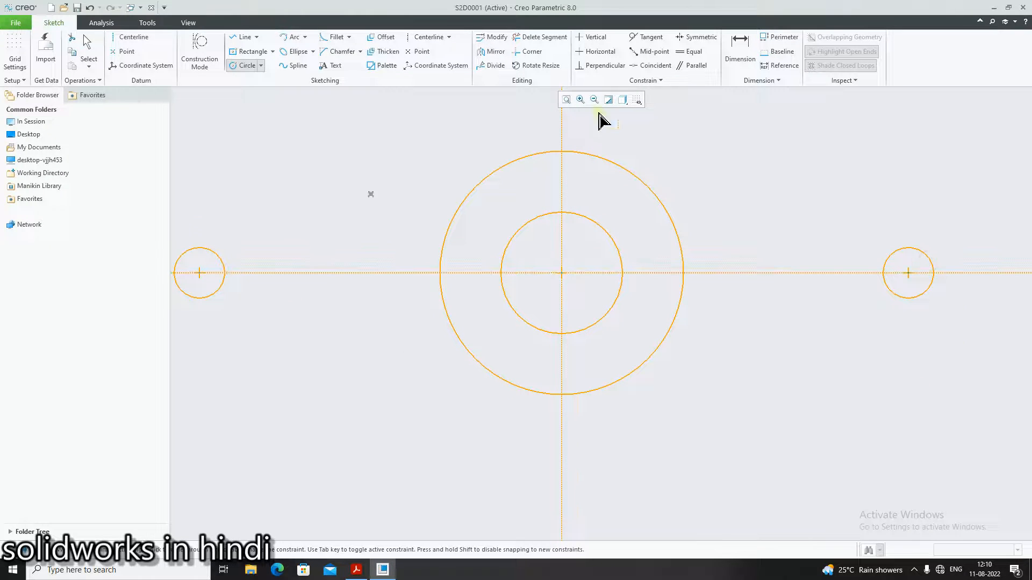
middle_click(722, 170)
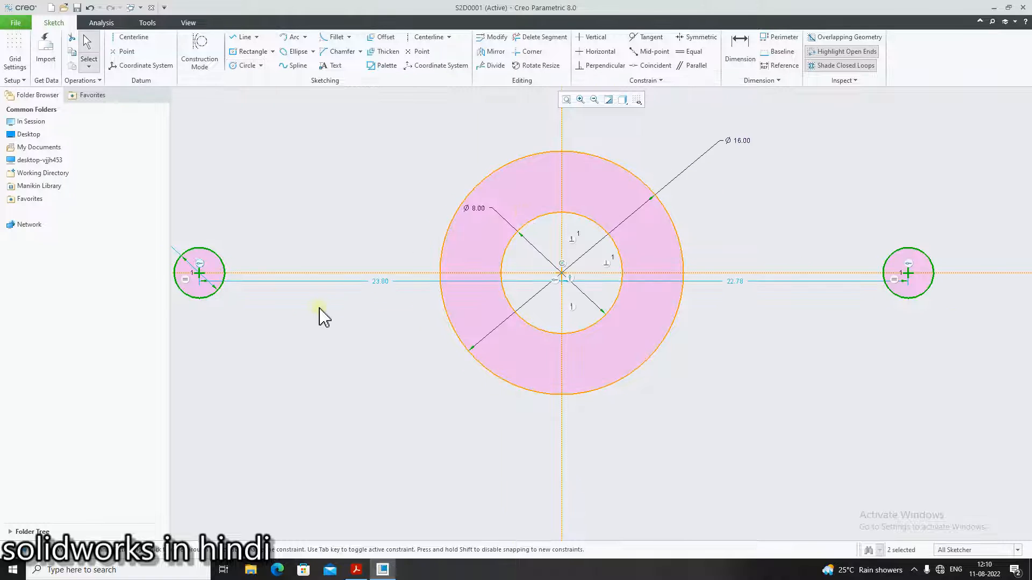
Step: Set the diameter of the two equal small circles to 2
scroll(323, 317, down, 3)
double_click(221, 273)
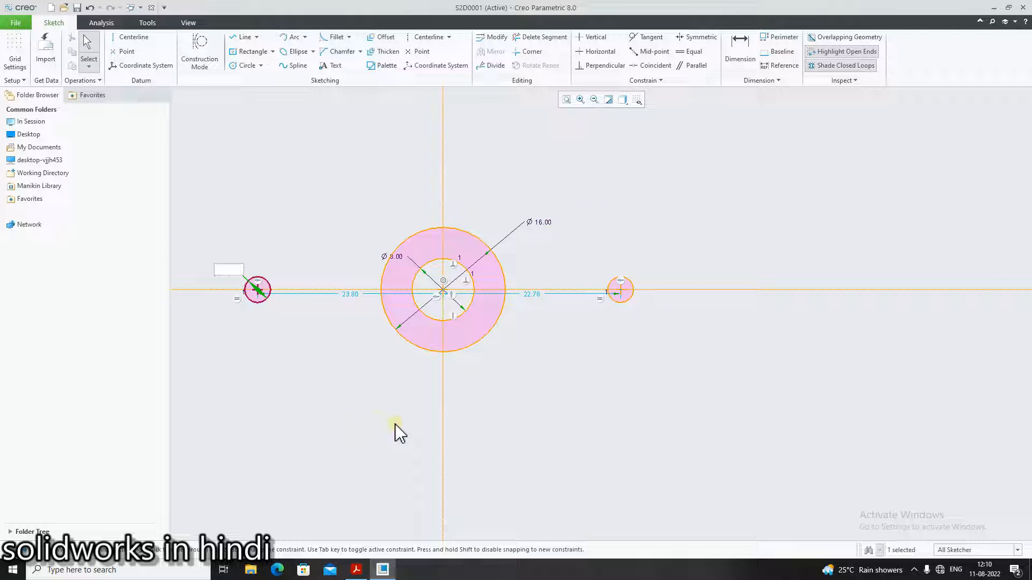
text(2)
key(Return)
scroll(548, 301, up, 2)
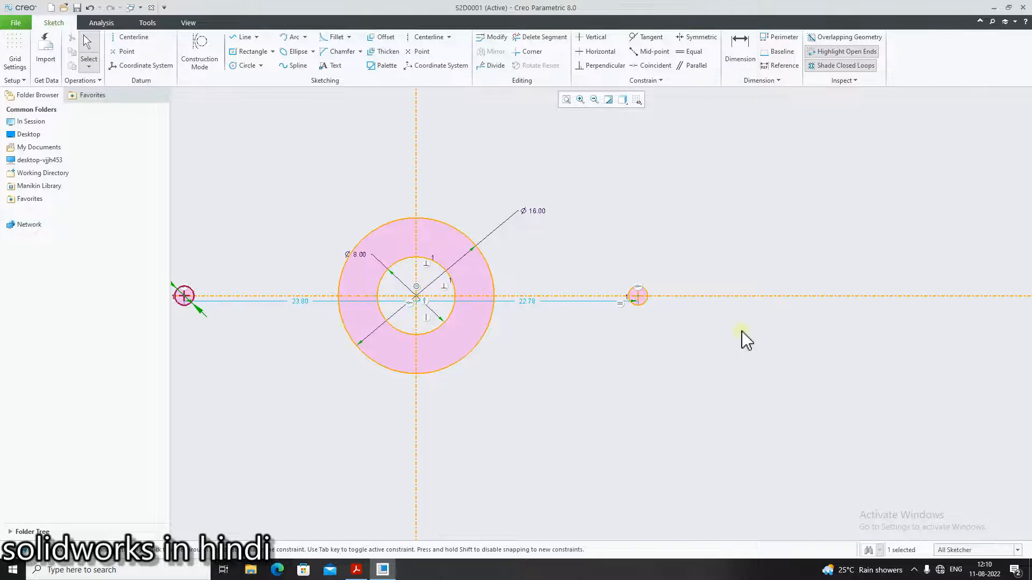
Step: Check the hole spacing in the PDF drawing and set the left small circle's distance from the vertical centerline to 16
click(355, 569)
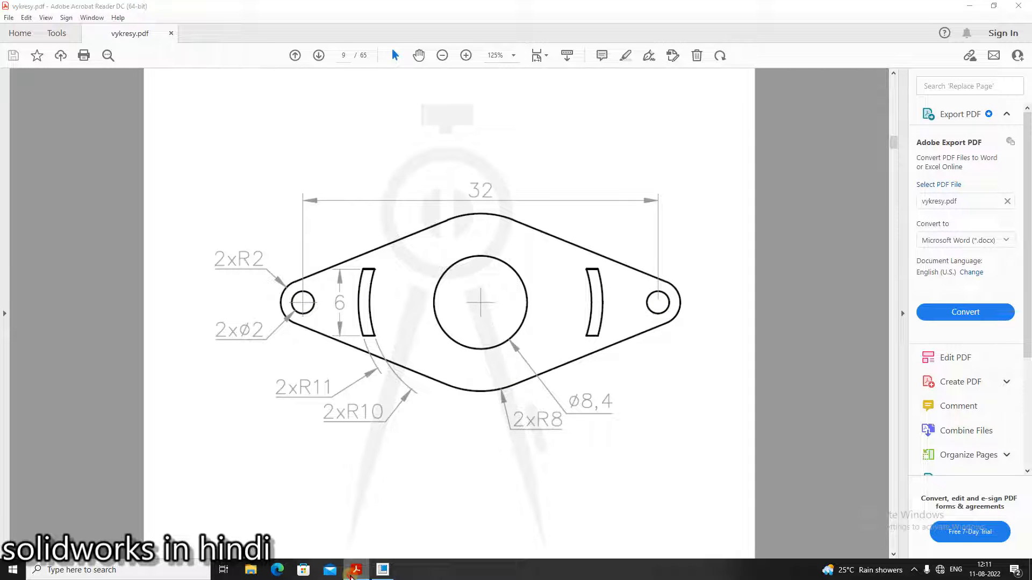
click(382, 570)
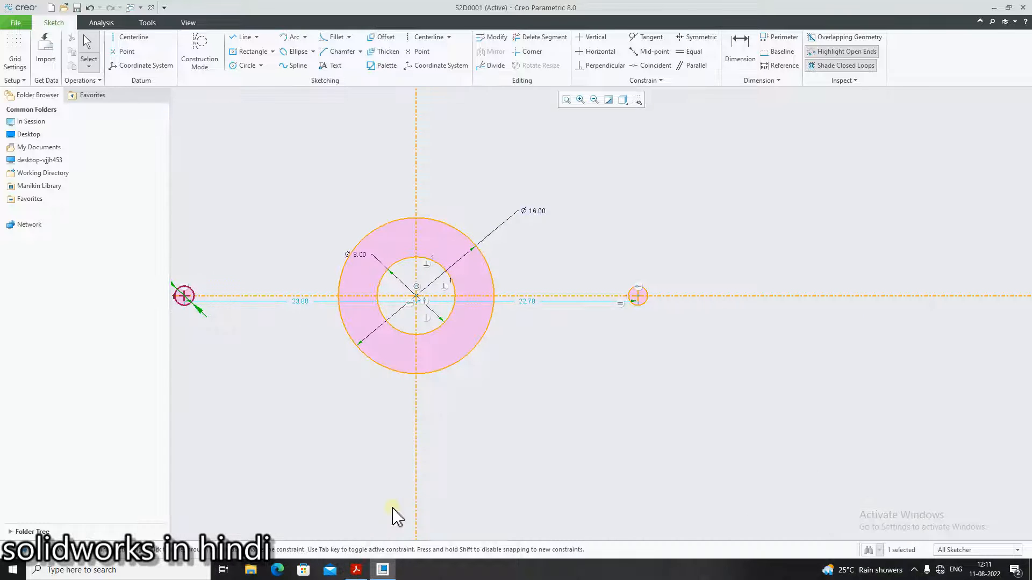
double_click(300, 302)
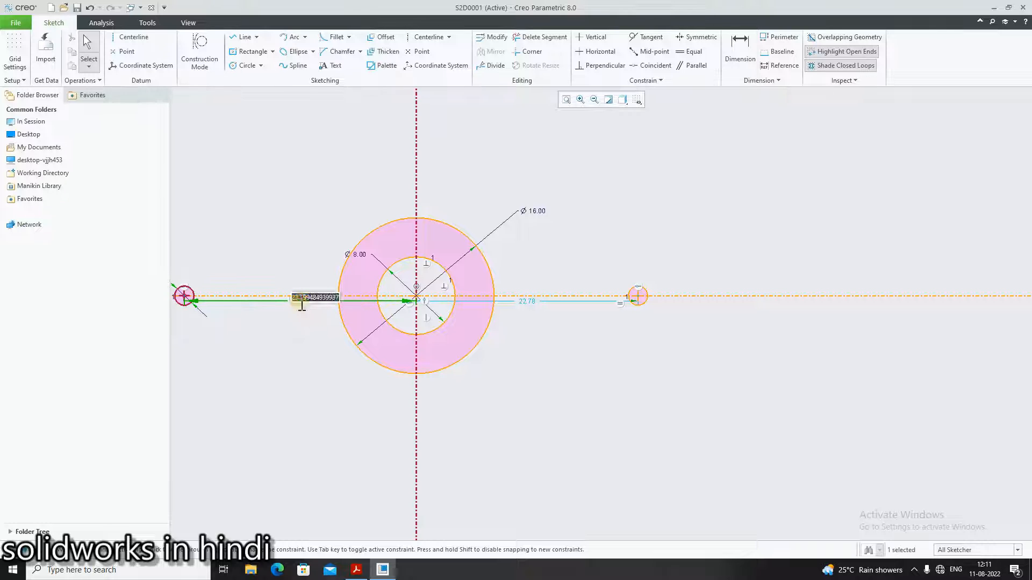
key(BackSpace)
text(16)
key(Return)
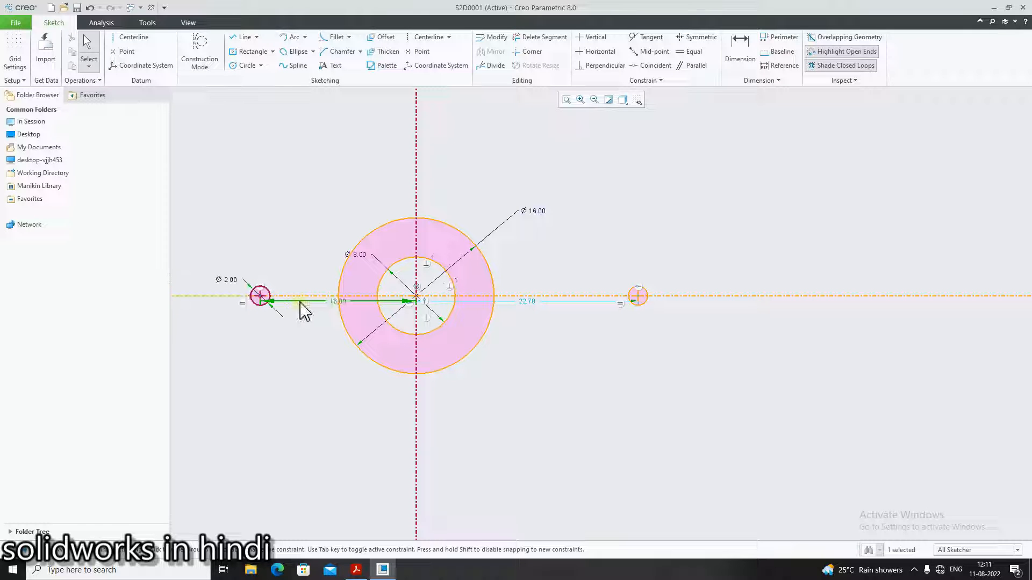
Step: Set the right small circle's distance from the vertical centerline to 16
click(530, 303)
double_click(531, 304)
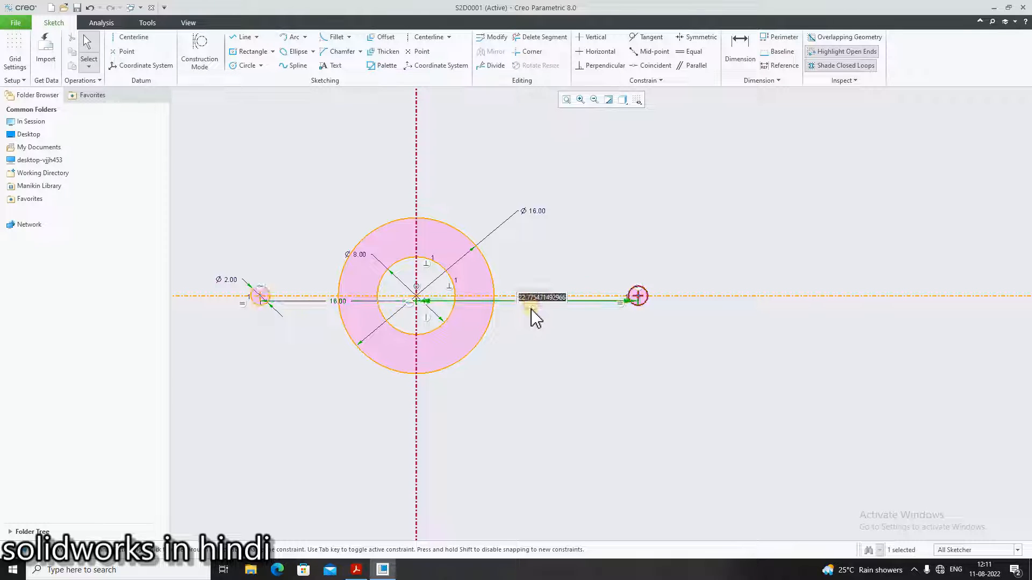
key(BackSpace)
text(16)
key(Return)
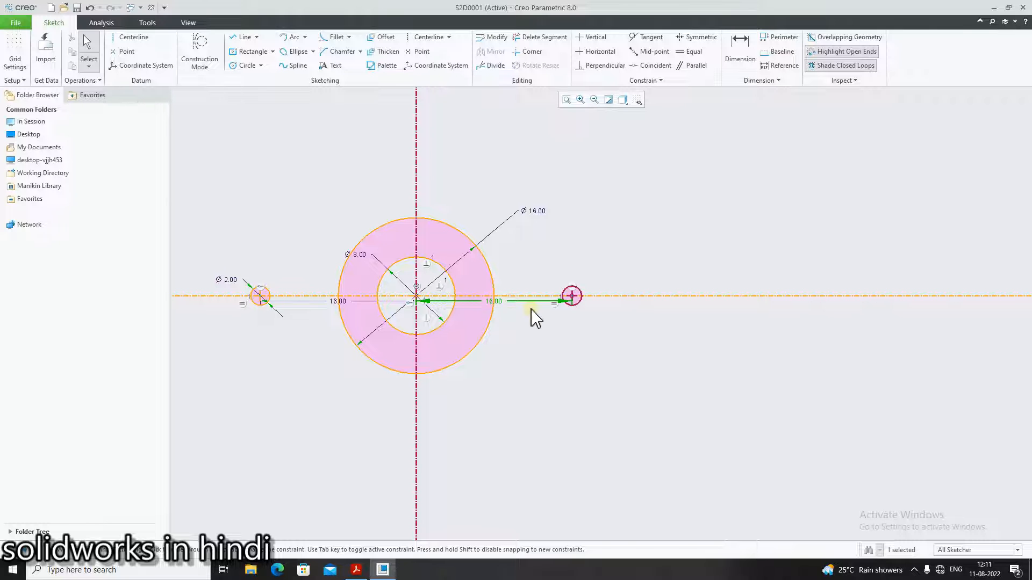
Step: Check the end radius in the PDF drawing and sketch equal circles about 4.8 in diameter, concentric with the two small holes
click(357, 570)
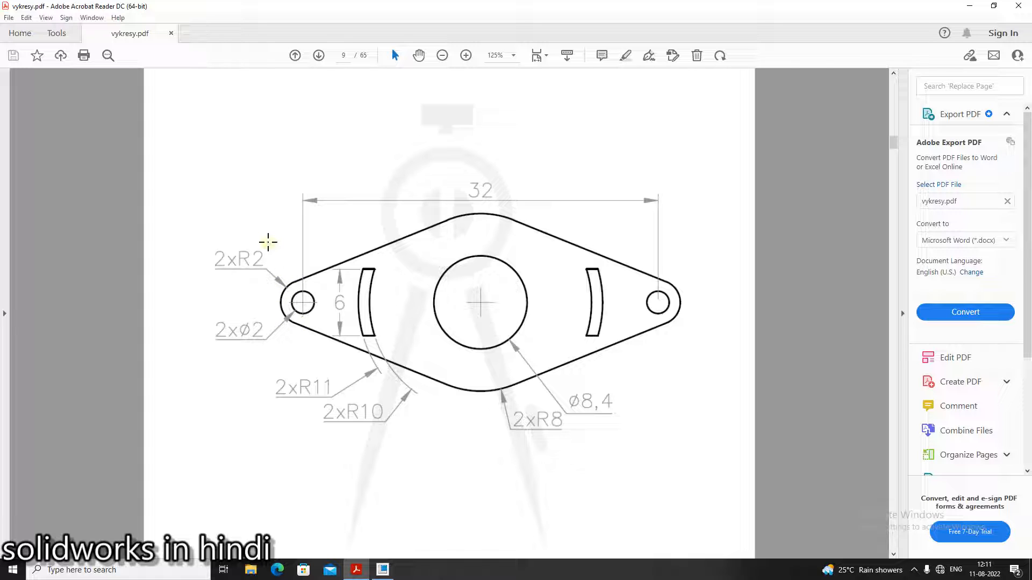
drag(237, 245, 296, 279)
click(187, 312)
click(356, 569)
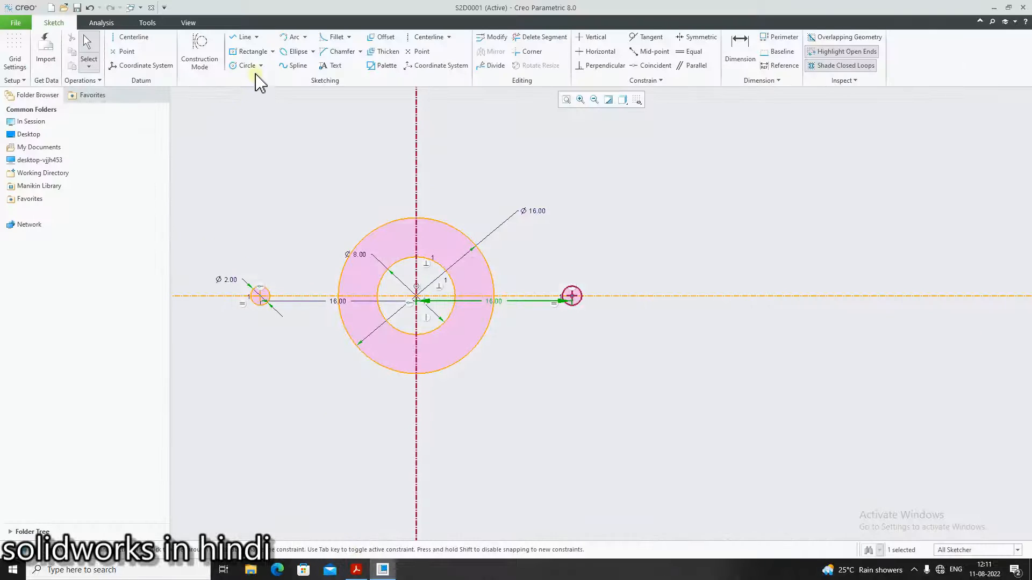
click(246, 65)
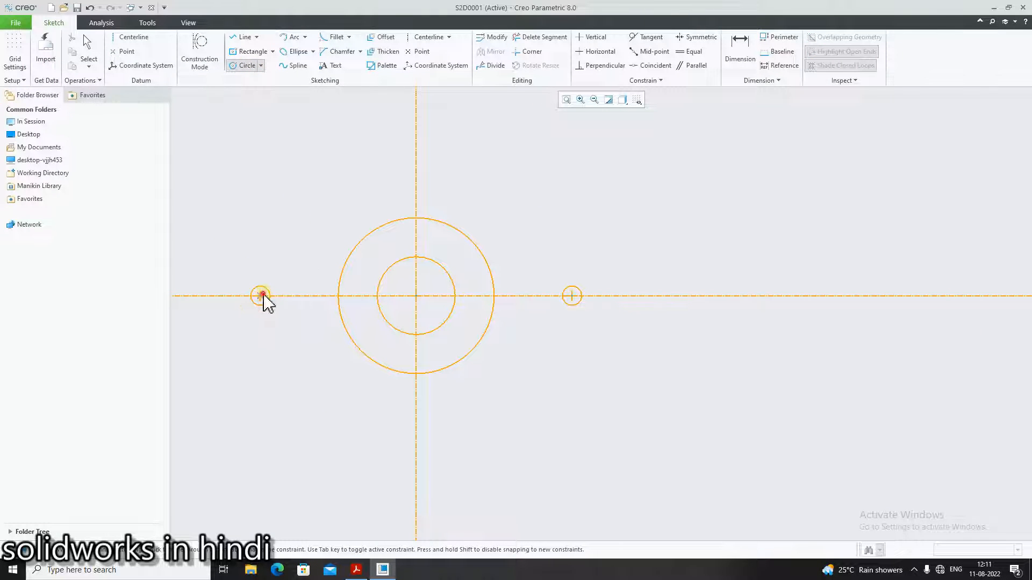
click(260, 295)
click(269, 273)
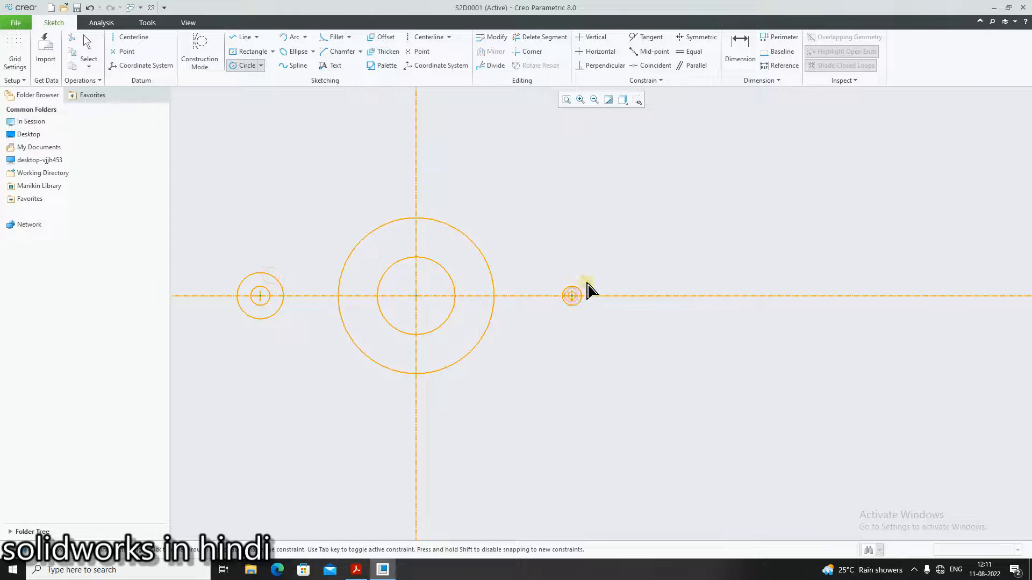
click(589, 280)
middle_click(270, 280)
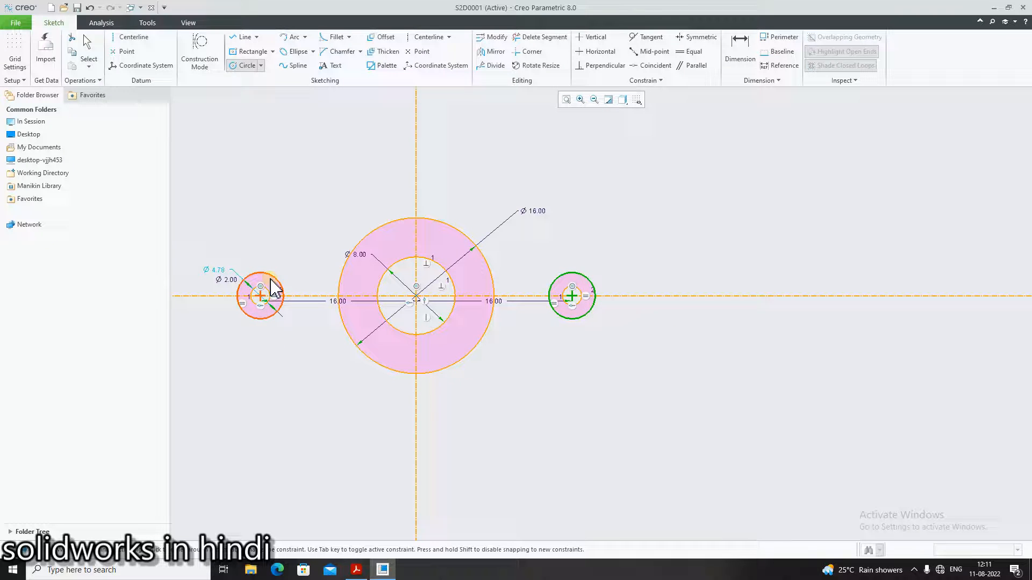
Step: Set the diameter of the equal outer circles around the small holes to 4
double_click(218, 268)
key(BackSpace)
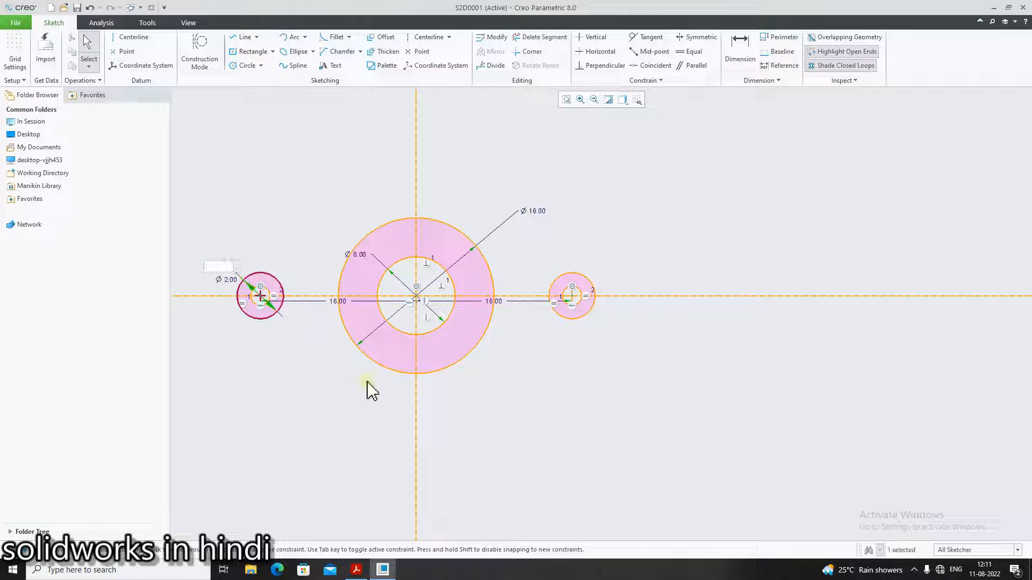
text(4)
key(Return)
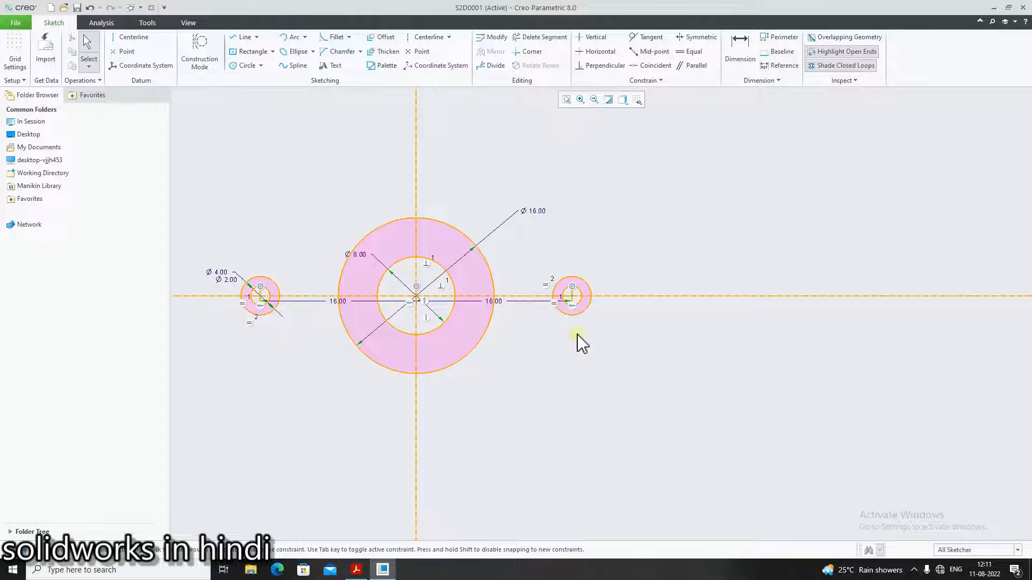
Step: Following the PDF drawing, connect the left end circle to the 16 mm circle with upper and lower tangent lines
click(356, 569)
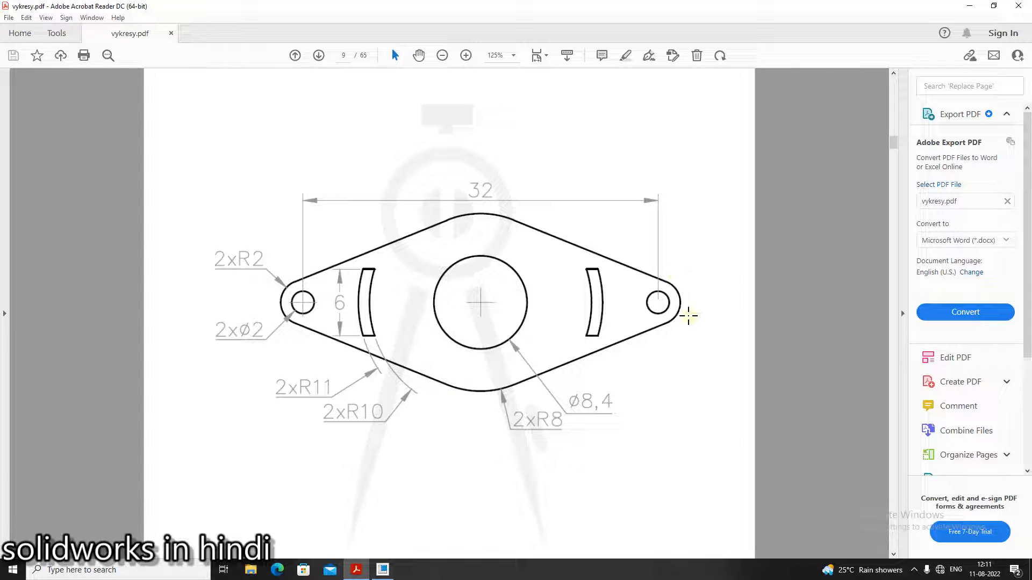
click(382, 570)
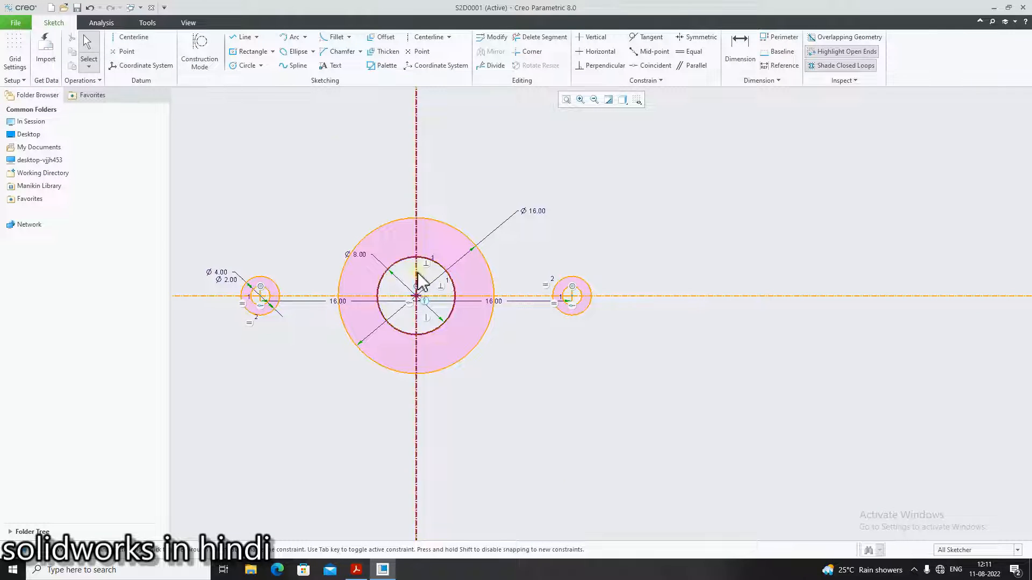
click(256, 37)
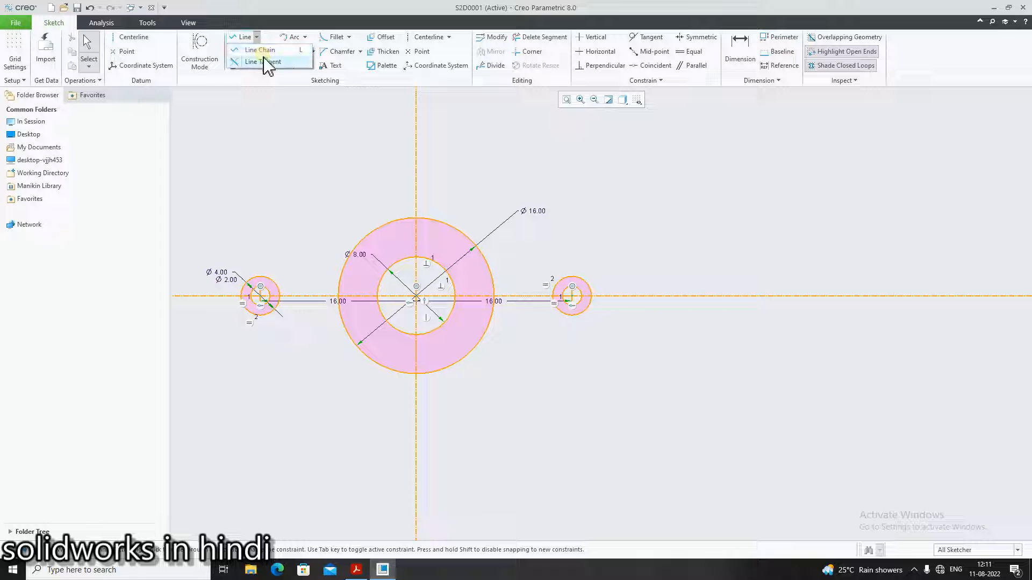
click(264, 61)
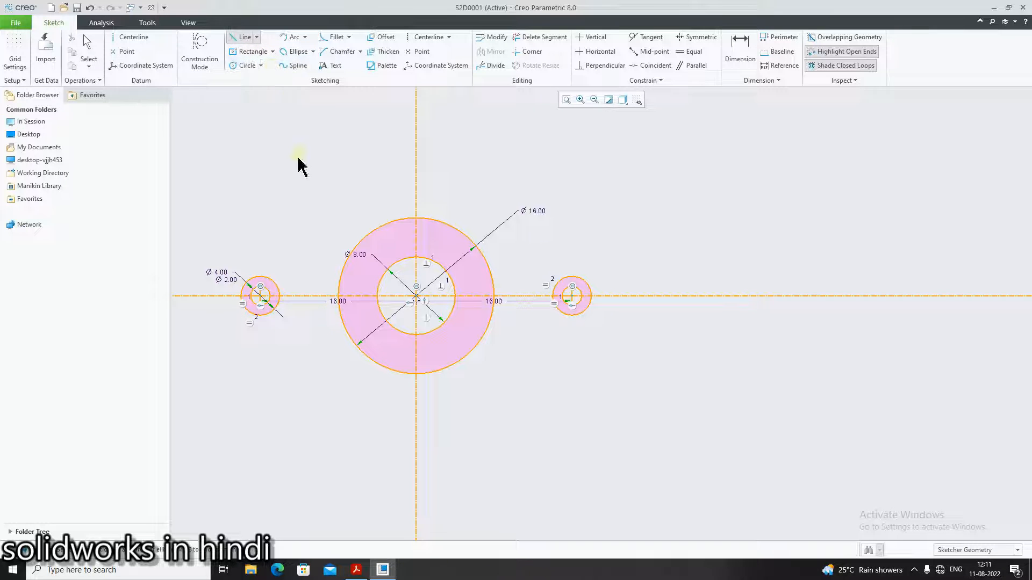
click(260, 287)
click(397, 221)
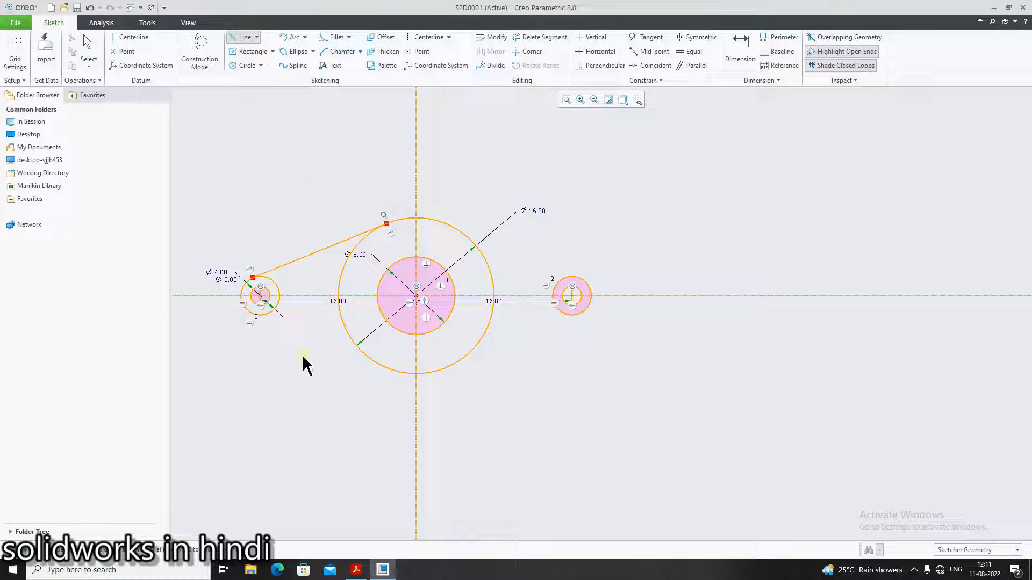
click(266, 313)
click(453, 364)
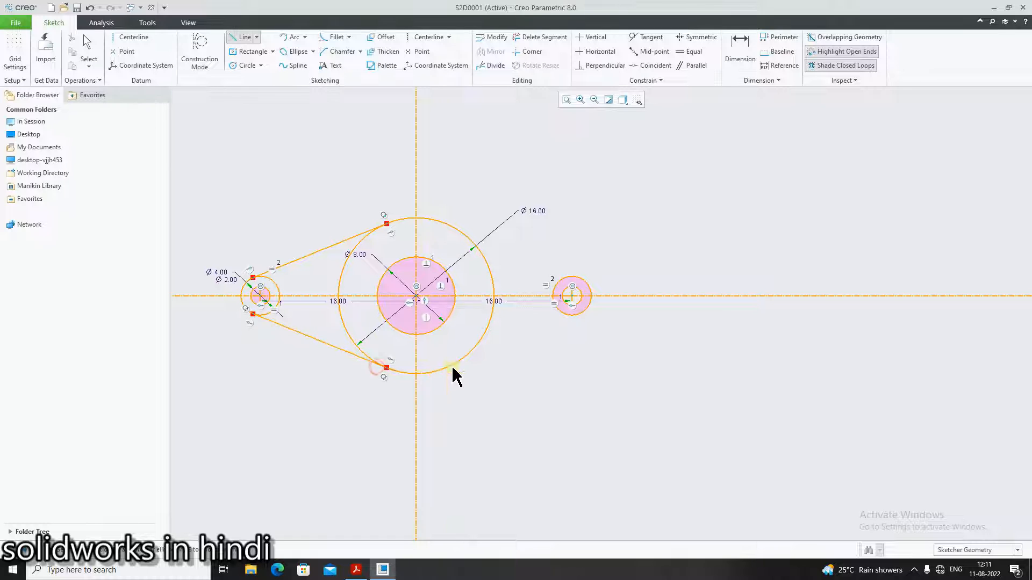
Step: Connect the 16 mm circle to the right end circle with lower and upper tangent lines
click(454, 362)
click(574, 318)
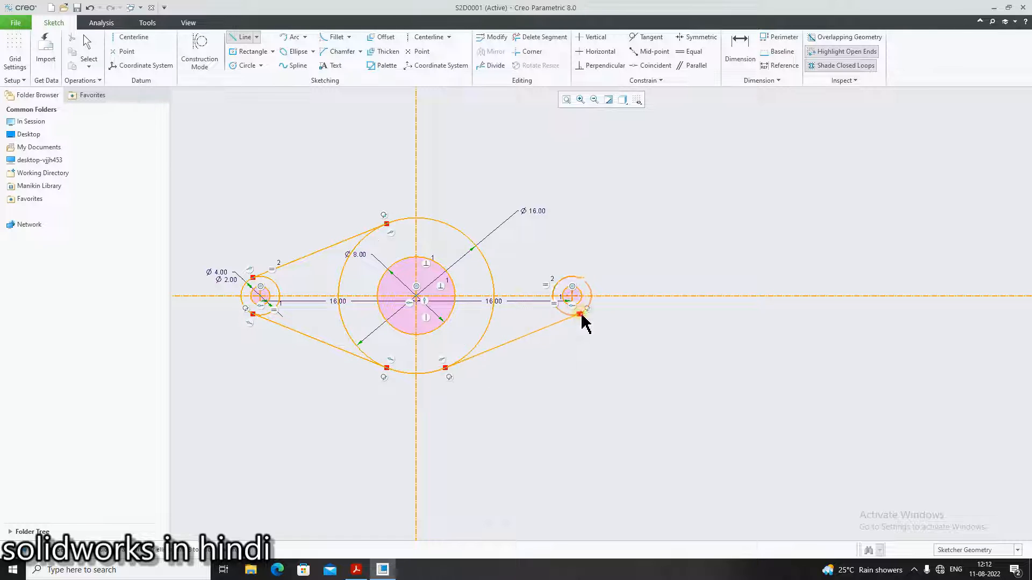
click(444, 223)
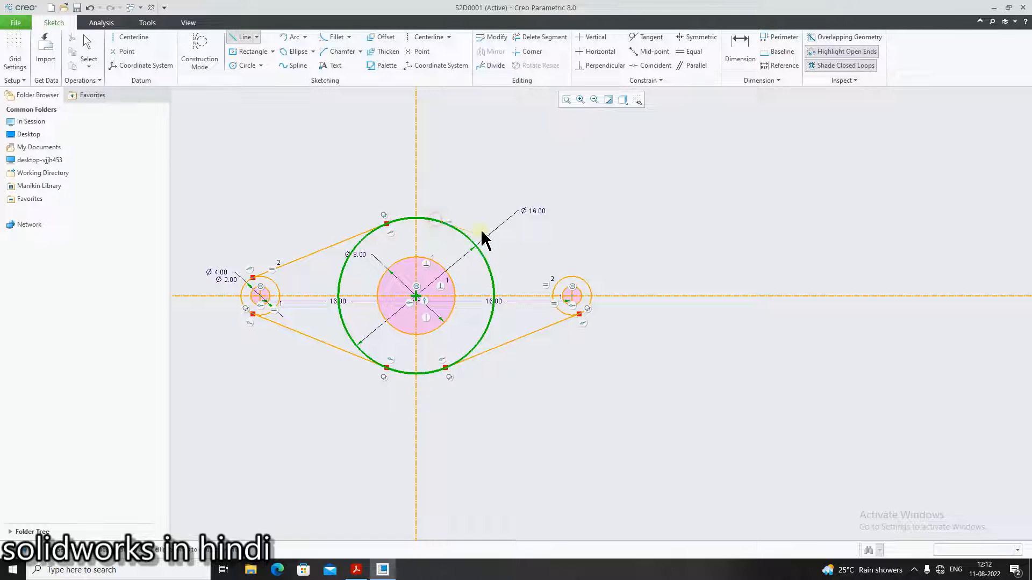
click(576, 289)
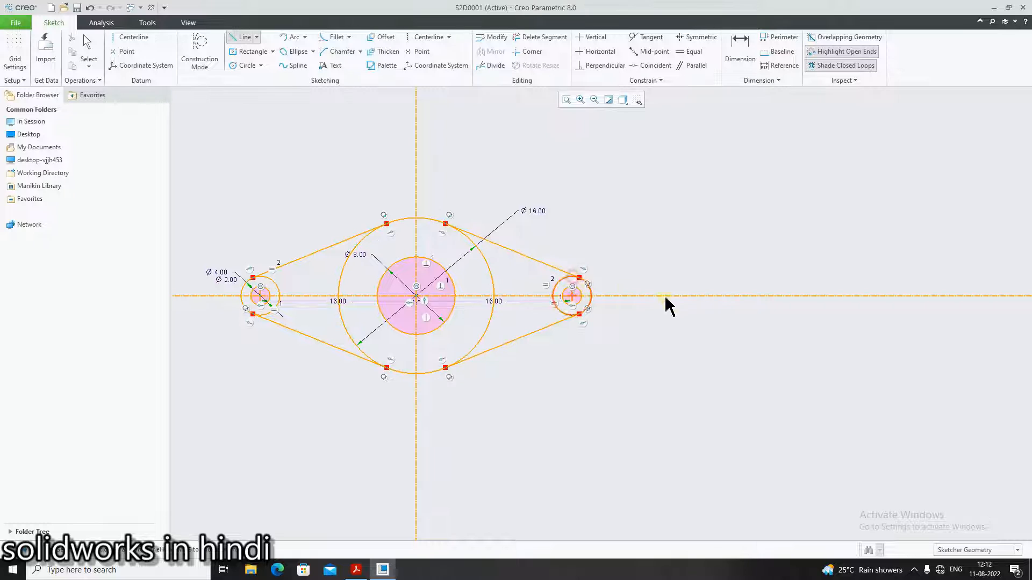
middle_click(279, 491)
scroll(250, 450, down, 1)
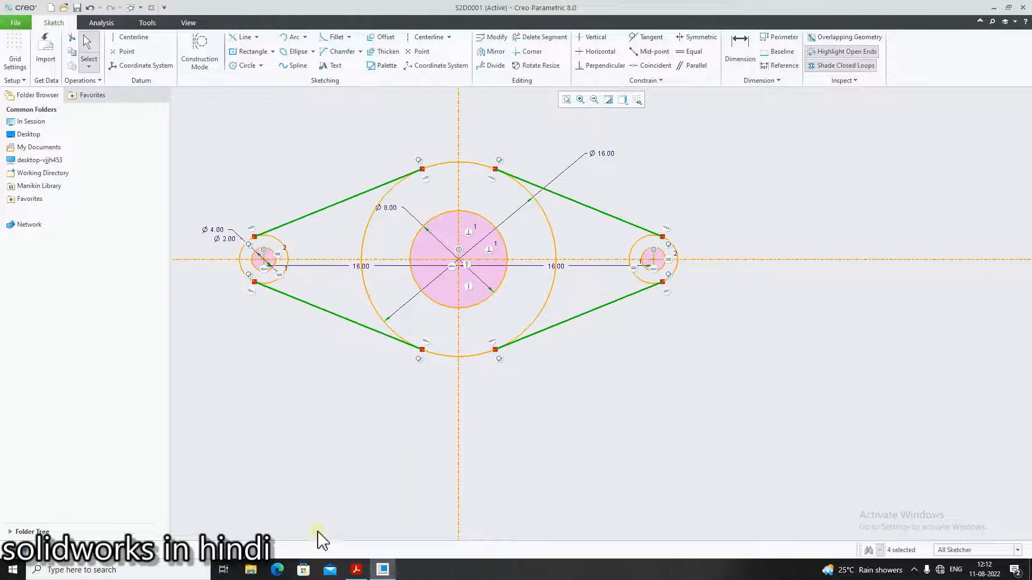
Step: Check the outline in the PDF drawing and trim away the inward-facing arcs of both end circles between the tangent lines
click(355, 569)
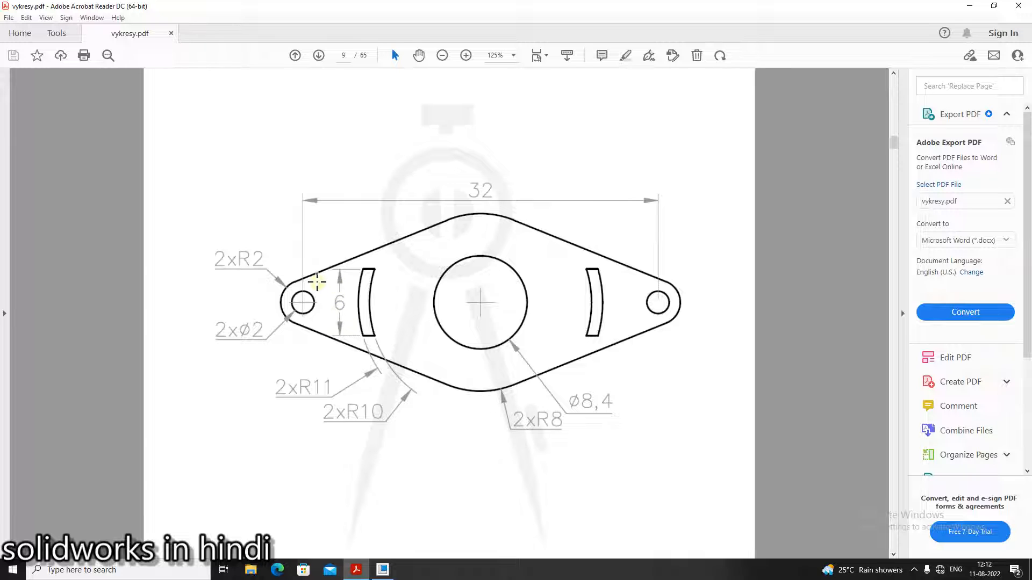
click(356, 570)
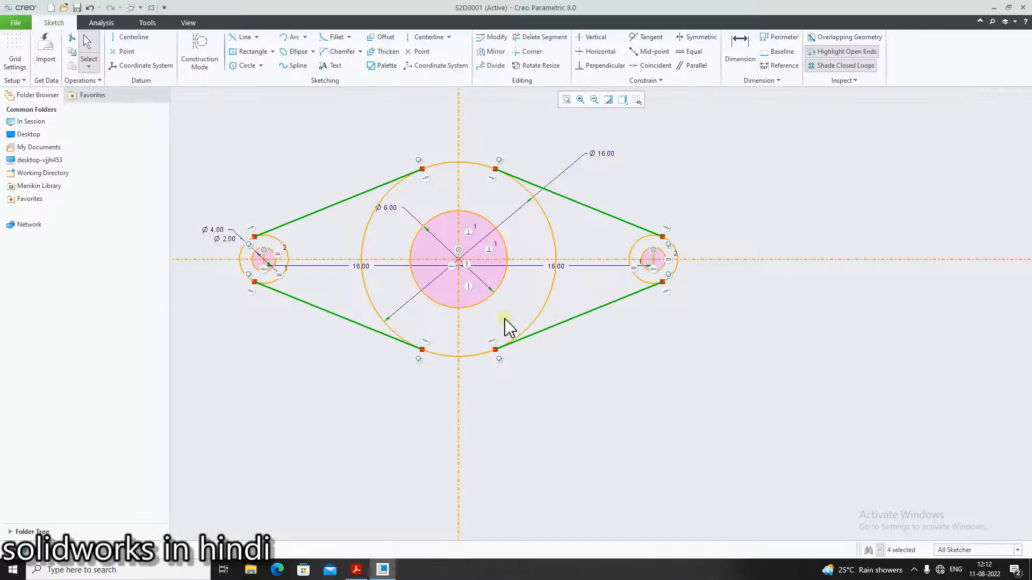
click(541, 37)
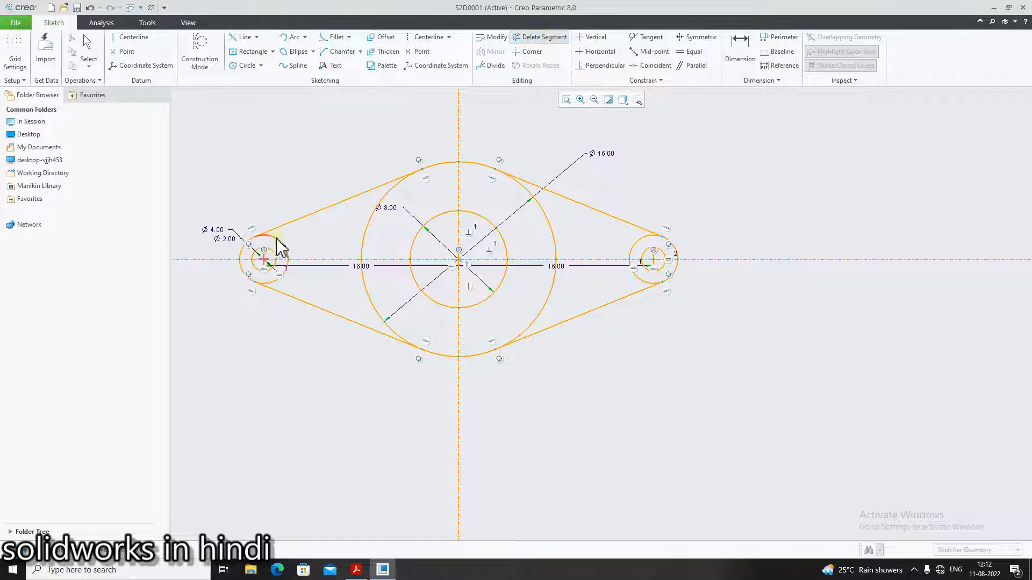
scroll(296, 285, up, 3)
click(264, 280)
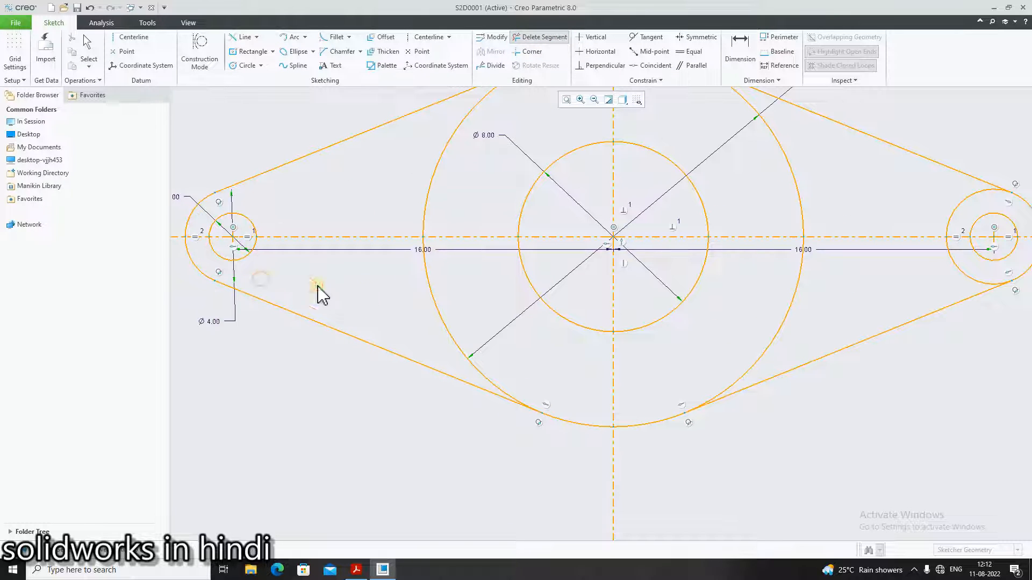
click(960, 215)
click(952, 272)
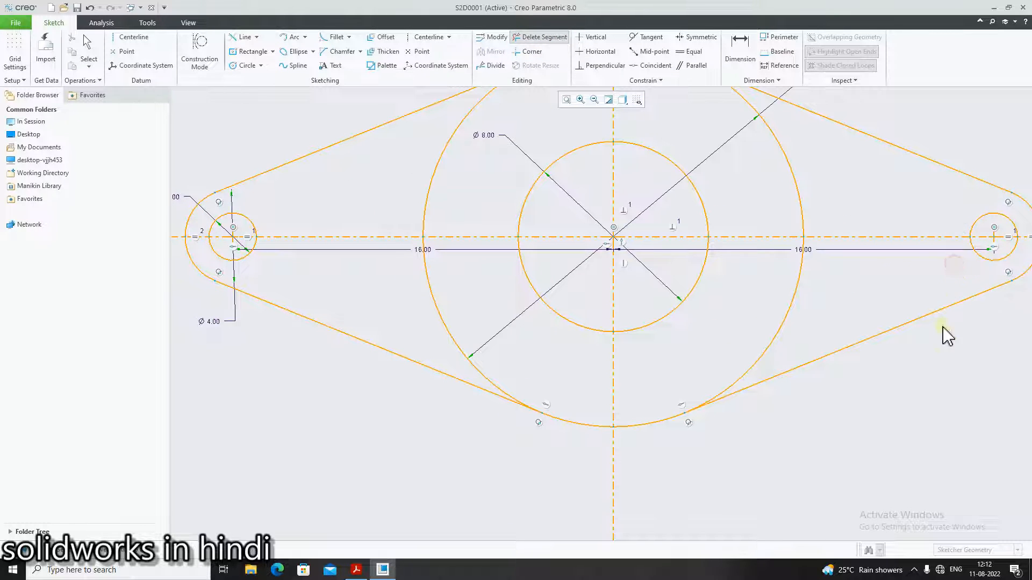
Step: Trim away the left and right side arcs of the 16 mm circle, keeping only its upper and lower arcs
scroll(943, 341, down, 2)
scroll(989, 296, up, 5)
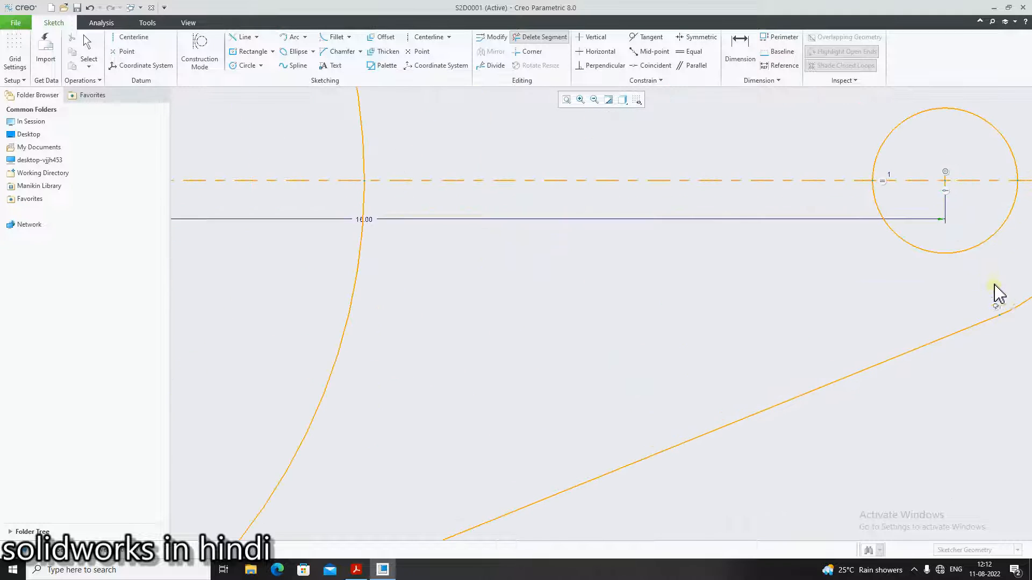
scroll(672, 362, down, 2)
scroll(575, 285, down, 3)
click(559, 274)
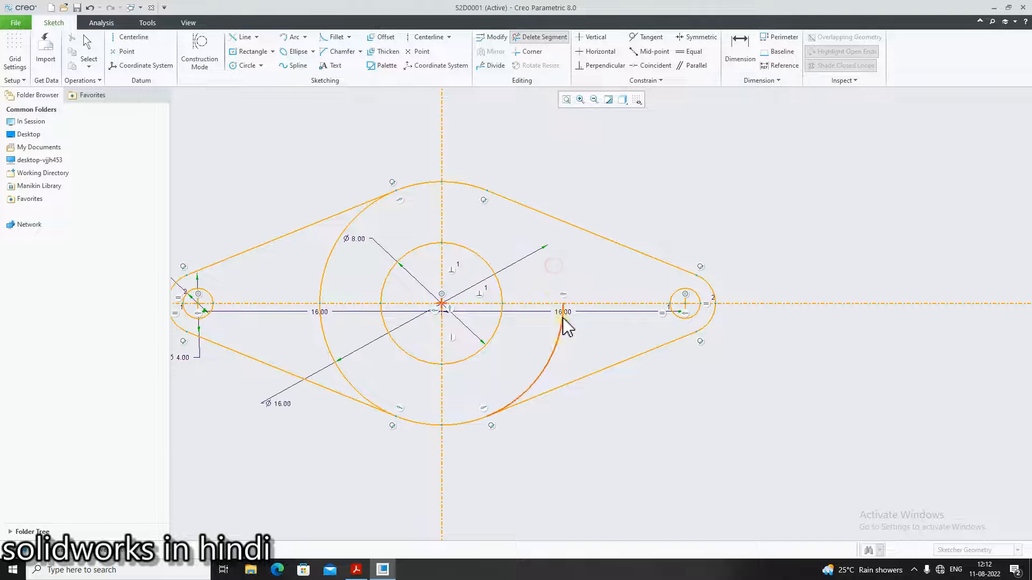
click(553, 357)
click(350, 387)
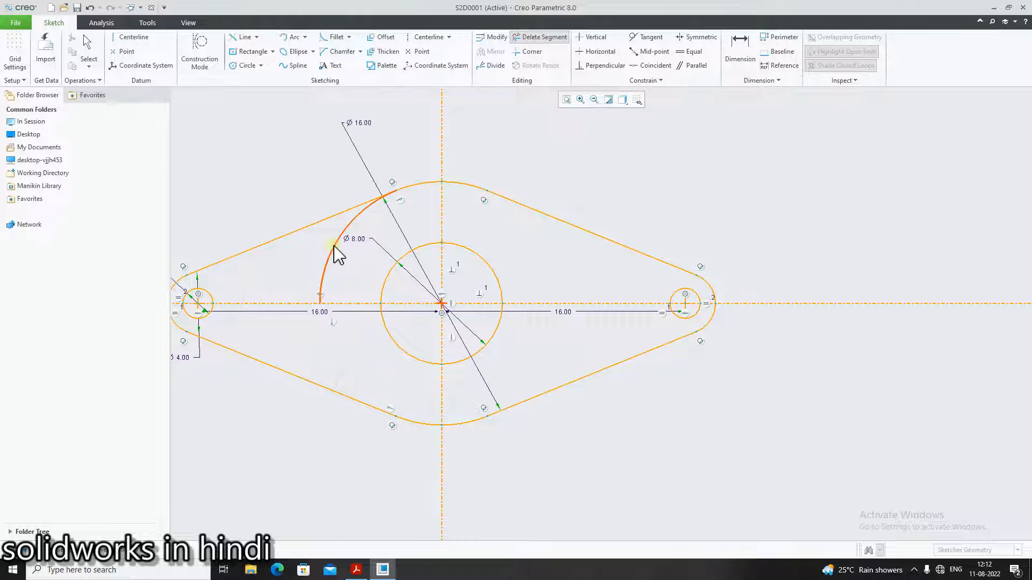
click(336, 253)
scroll(558, 454, down, 2)
scroll(481, 480, up, 2)
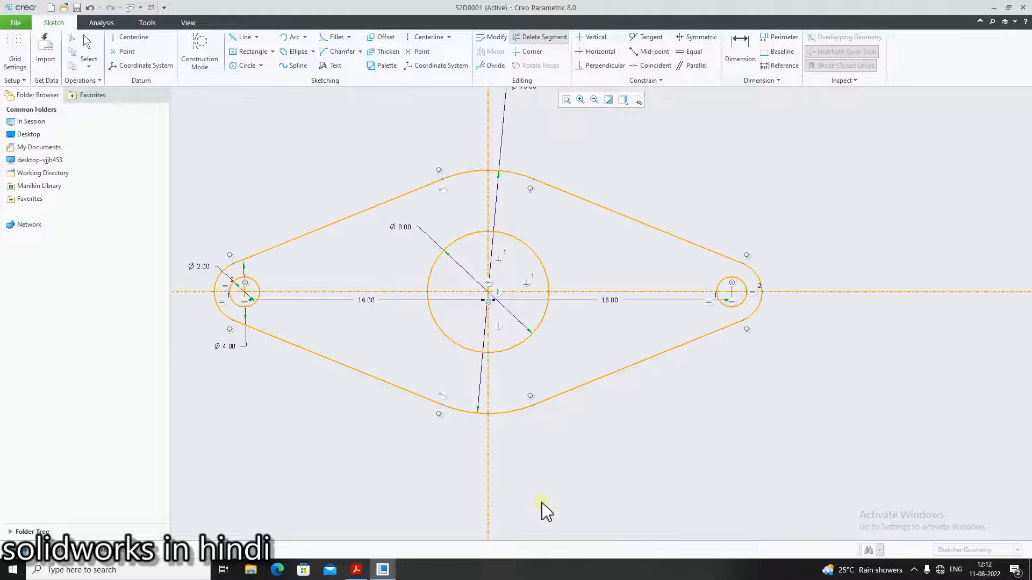
middle_click(272, 477)
Step: Check the slot radii in the PDF drawing and sketch two circles centered on the origin, about 27.1 and 23.3 in diameter
click(355, 570)
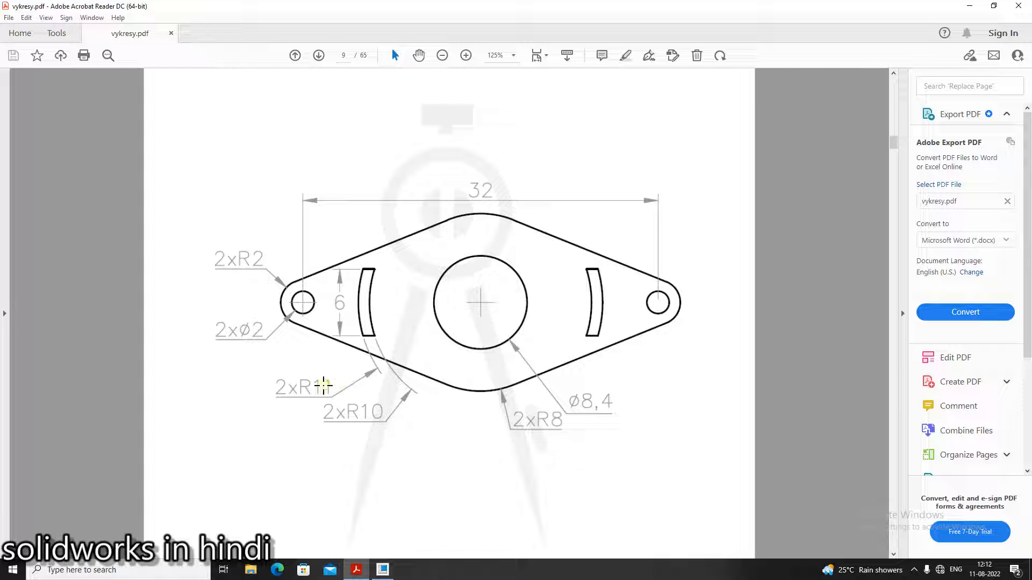
click(380, 570)
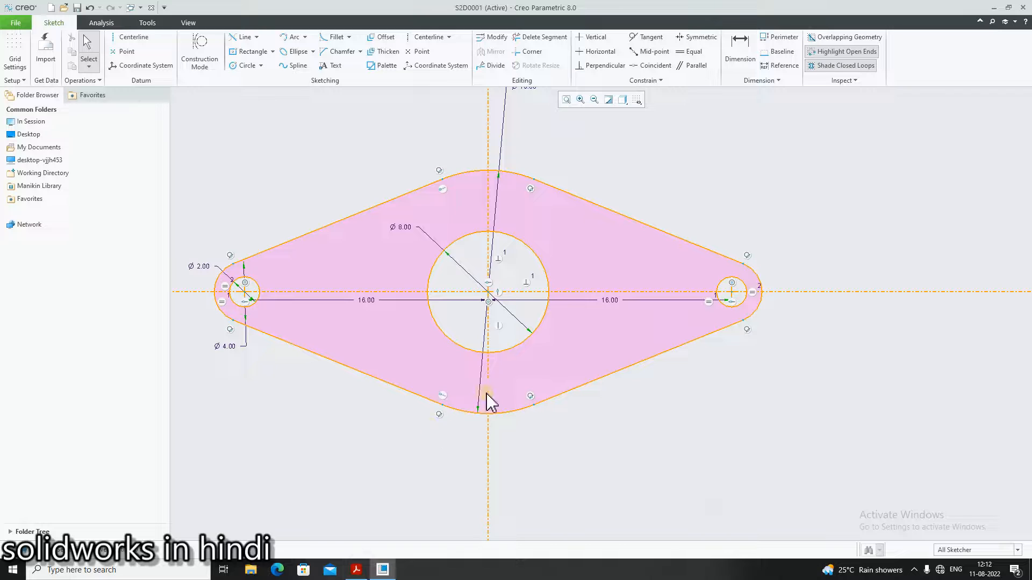
click(246, 66)
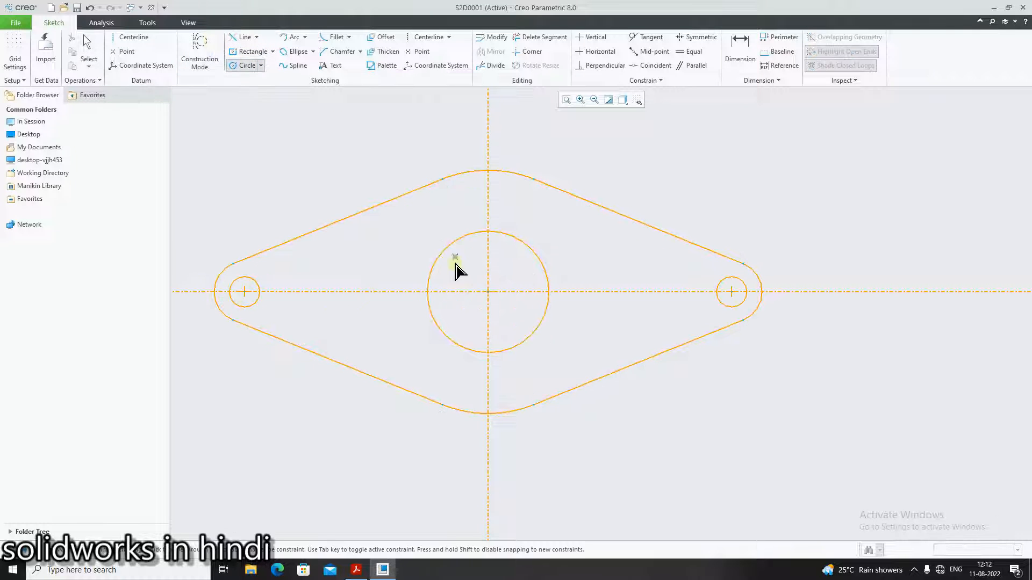
click(488, 292)
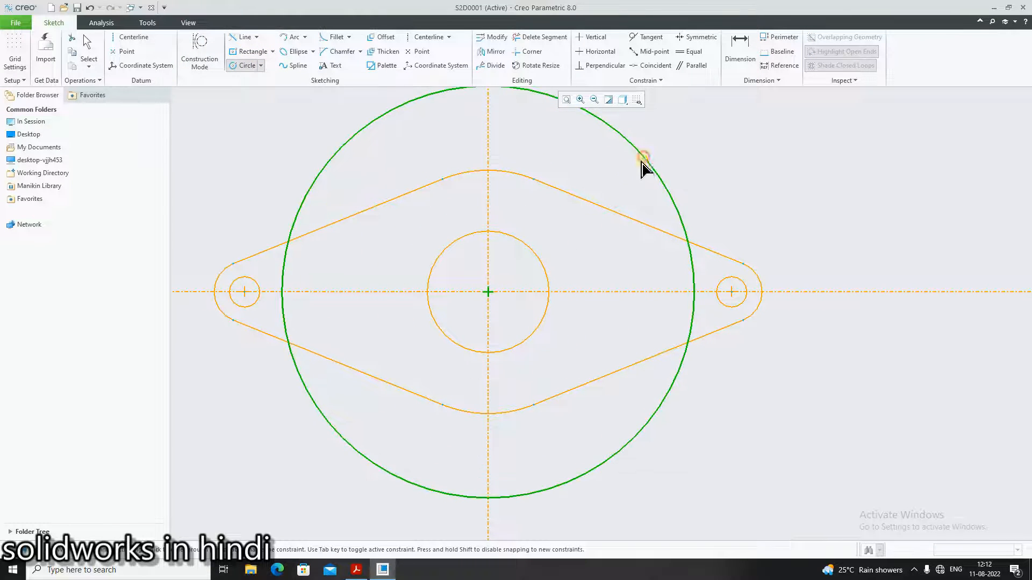
click(644, 162)
click(488, 292)
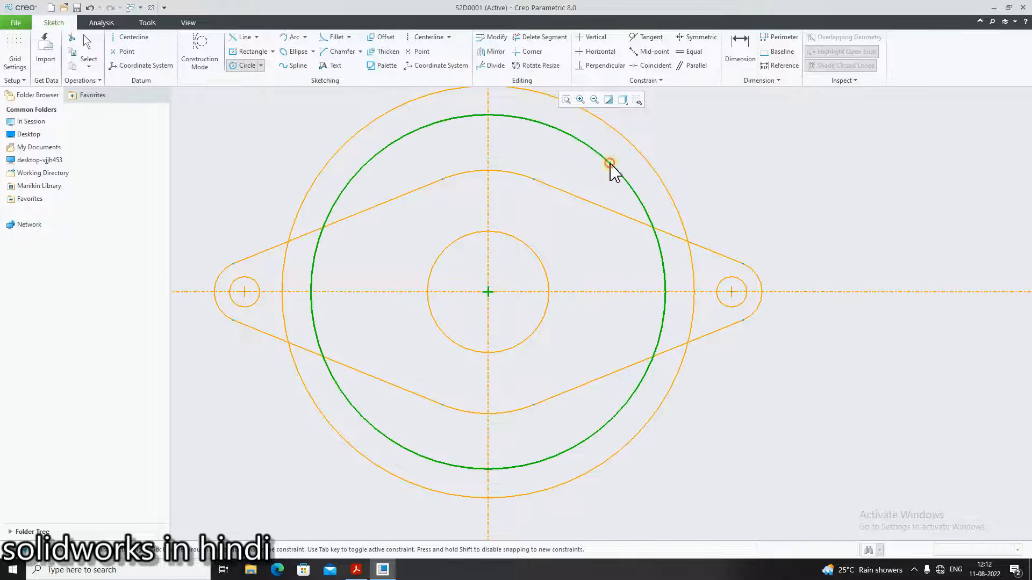
click(609, 164)
scroll(744, 186, up, 2)
middle_click(692, 155)
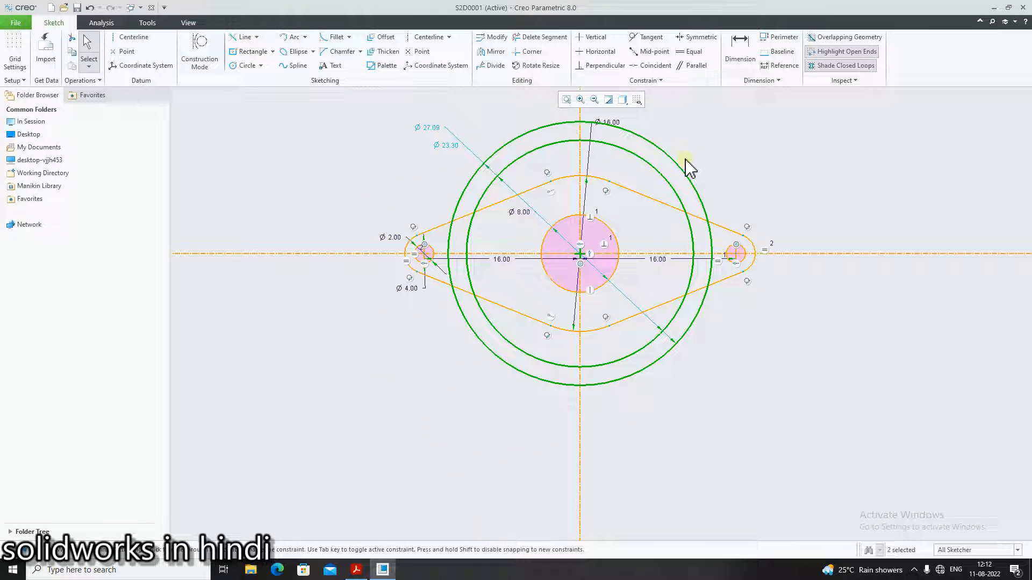
Step: Set the diameters of the two large origin-centered circles to 20 for the inner one and 22 for the outer one
click(443, 145)
double_click(444, 144)
text(2)
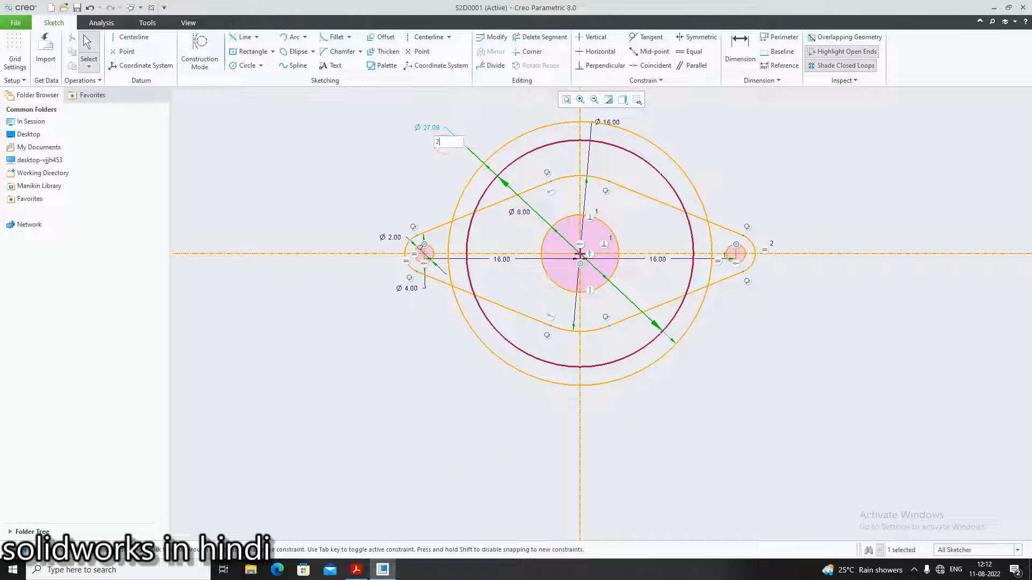
text(0)
key(Return)
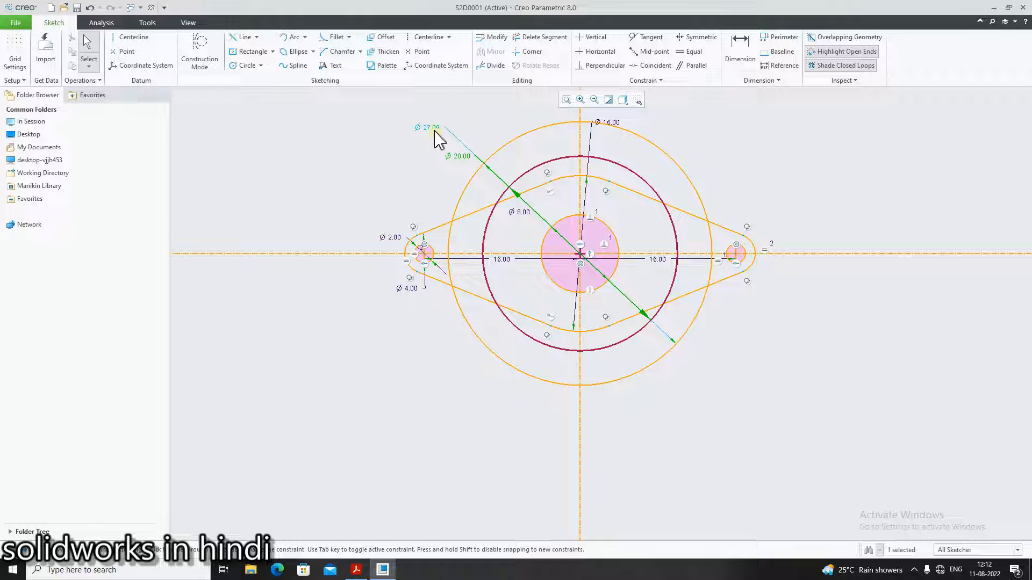
double_click(434, 131)
key(BackSpace)
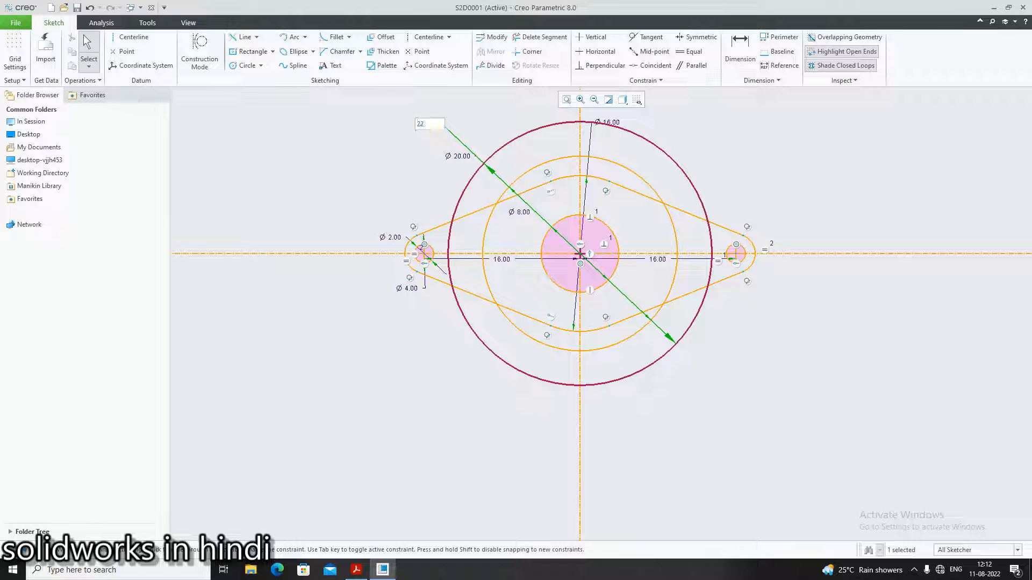
text(22)
key(Return)
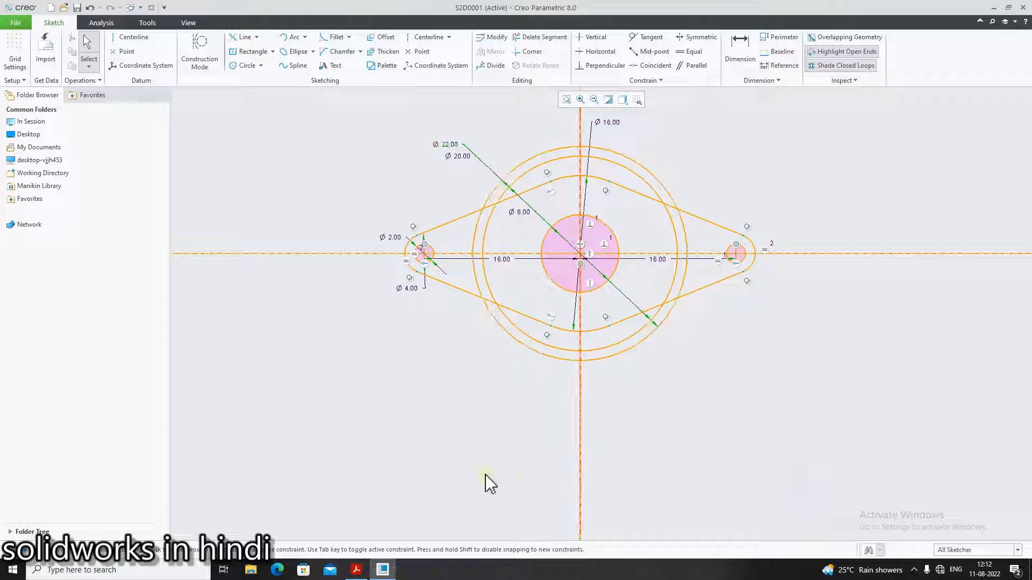
Step: Check the slot height in the PDF drawing and sketch two horizontal chords across the 22 mm circle, about 20.9 above and 21.8 long below center
click(356, 570)
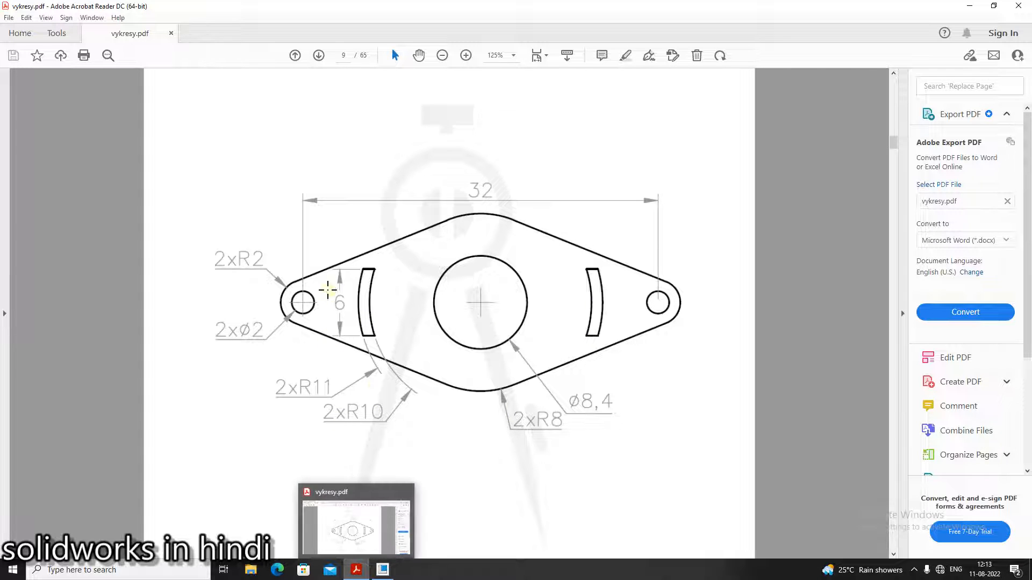
click(359, 571)
scroll(569, 328, up, 2)
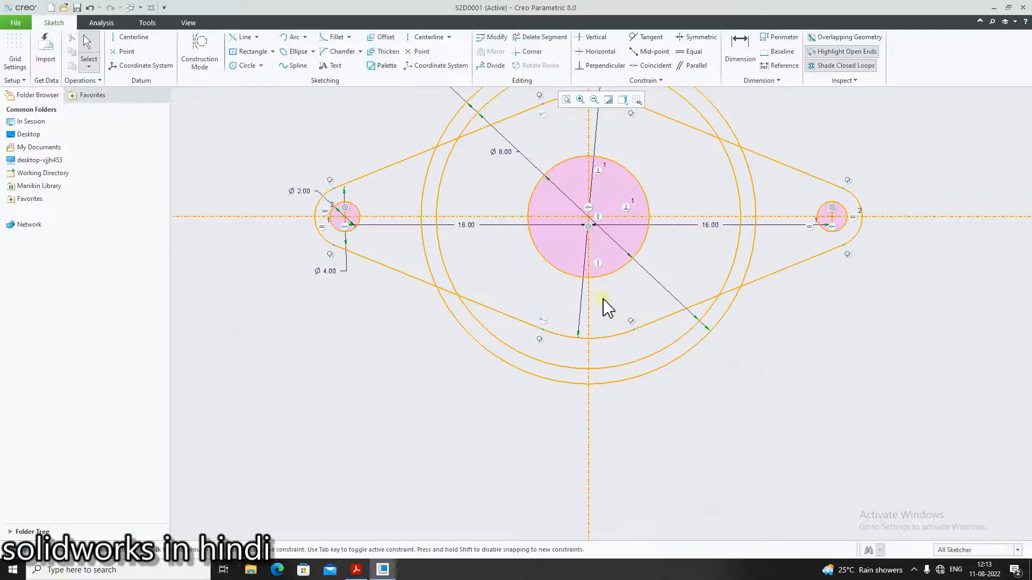
click(257, 37)
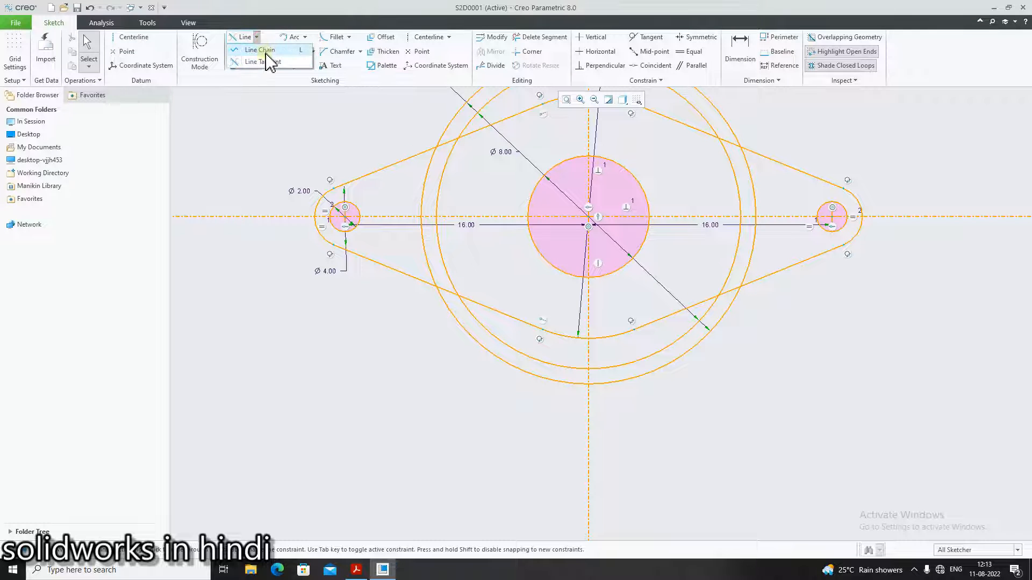
click(263, 50)
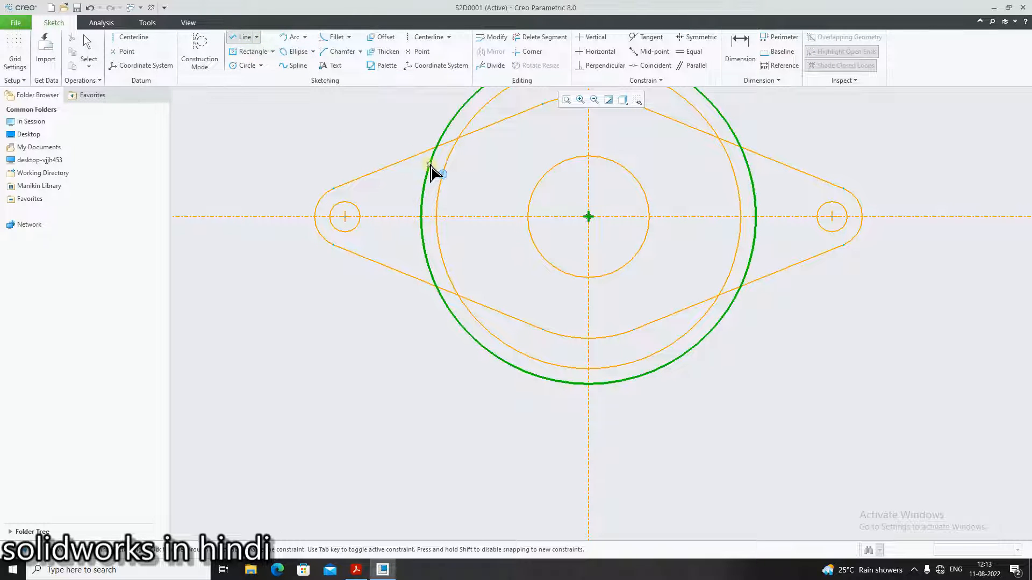
click(430, 164)
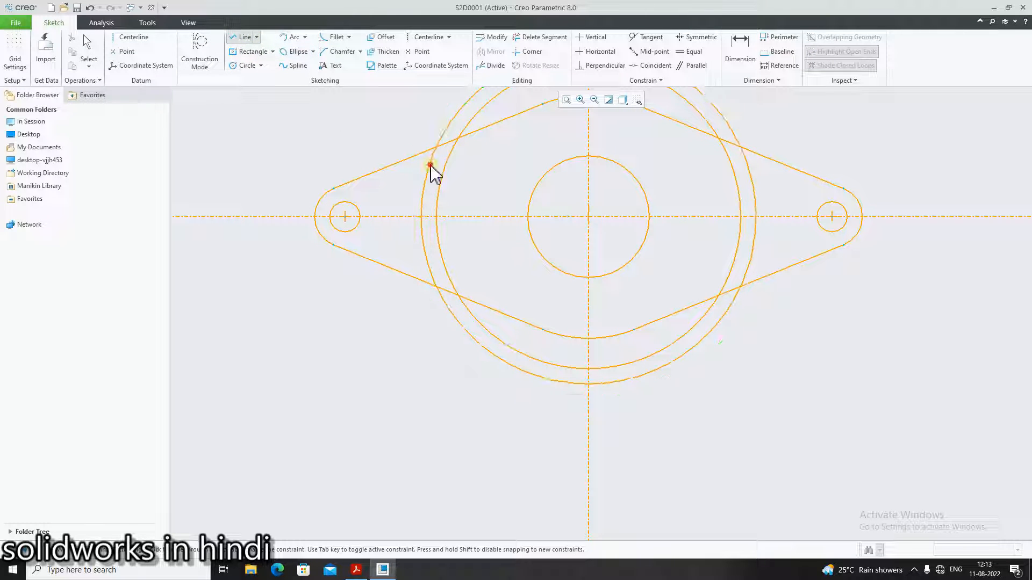
click(750, 171)
middle_click(453, 257)
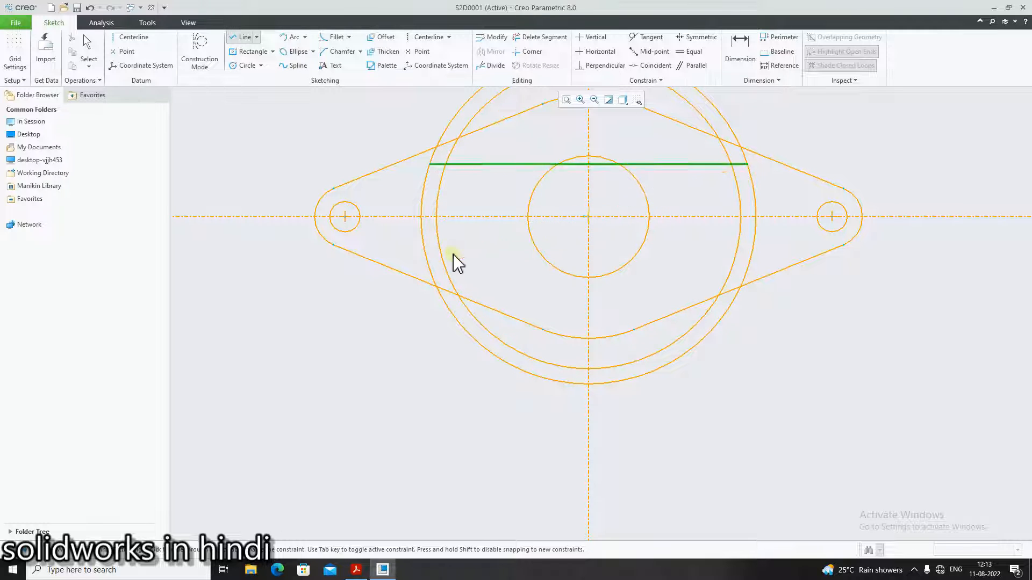
click(422, 242)
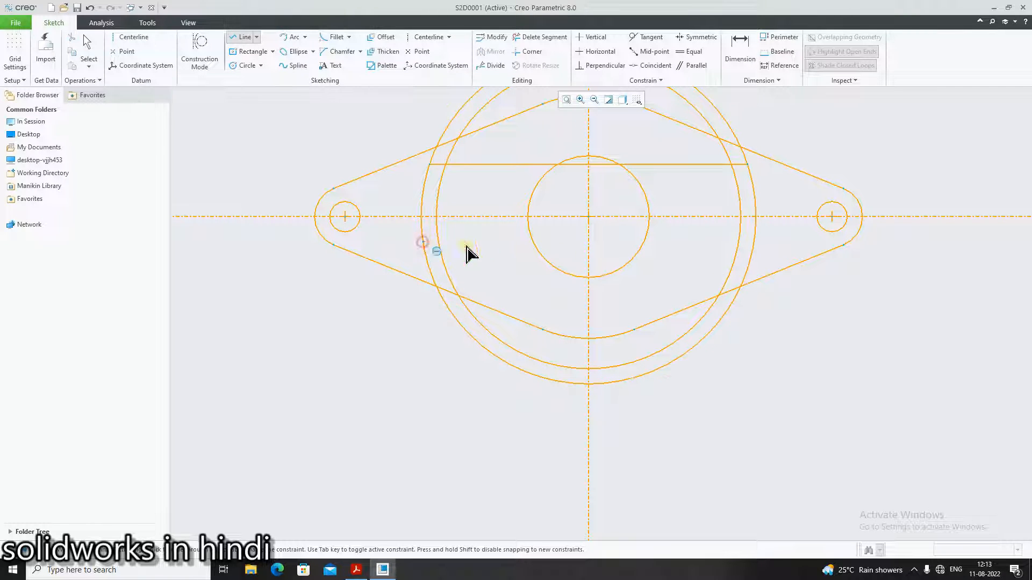
click(754, 242)
middle_click(470, 164)
middle_click(486, 161)
scroll(491, 163, down, 2)
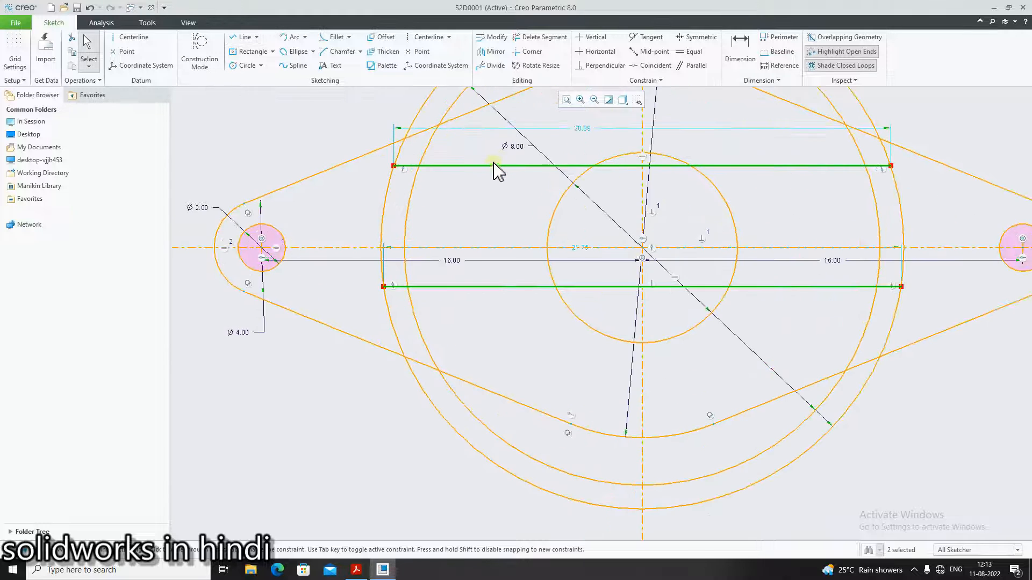
Step: Dimension the upper horizontal line's distance from the horizontal centerline and set it to 3
scroll(675, 244, up, 2)
scroll(716, 236, down, 1)
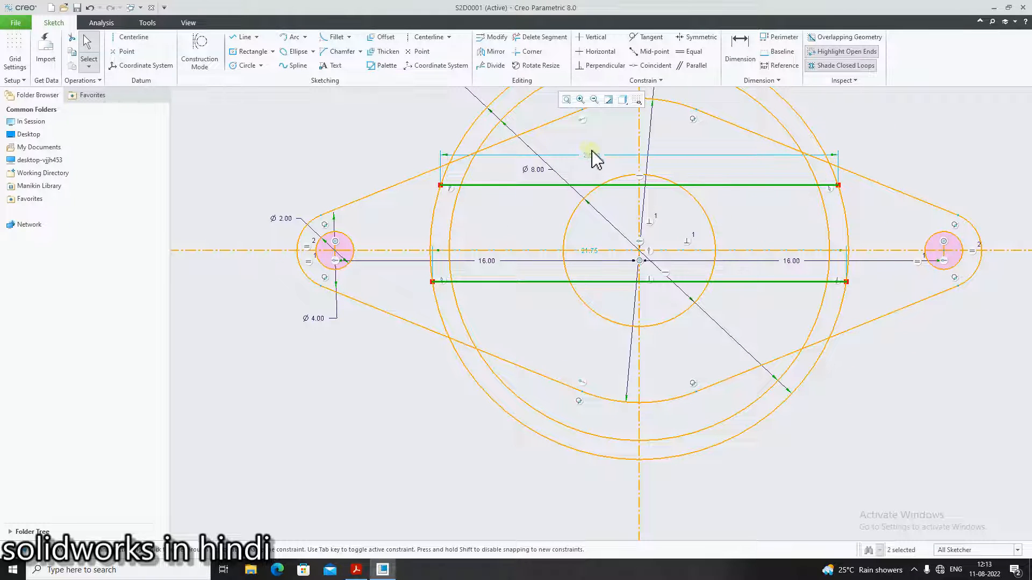
scroll(607, 228, down, 1)
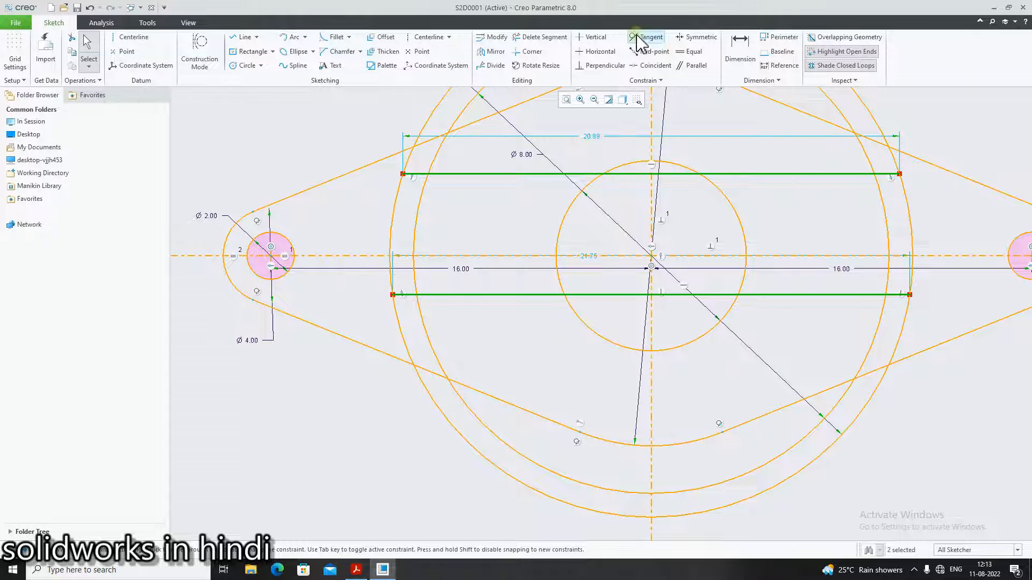
click(738, 51)
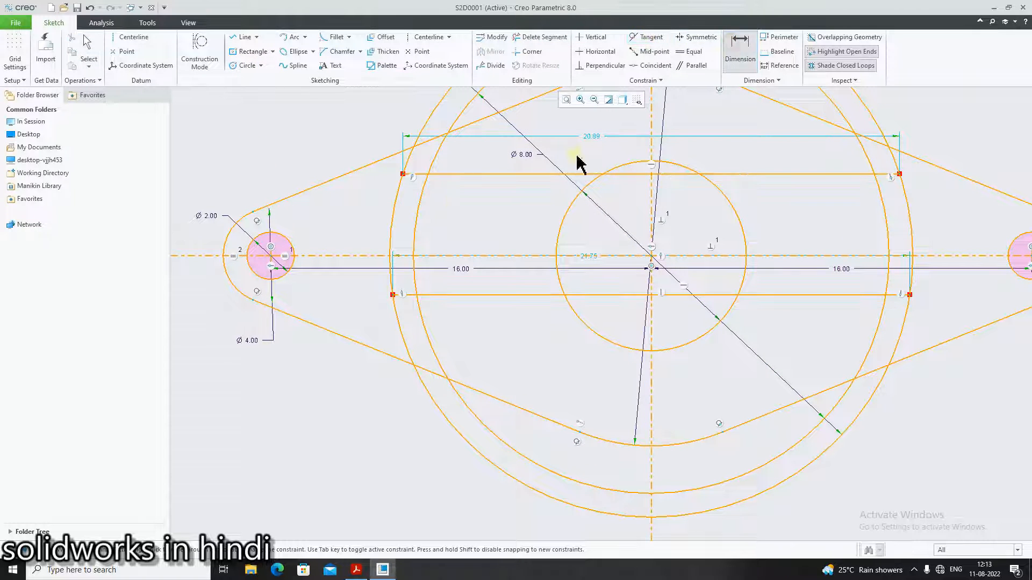
click(481, 174)
click(481, 256)
middle_click(482, 238)
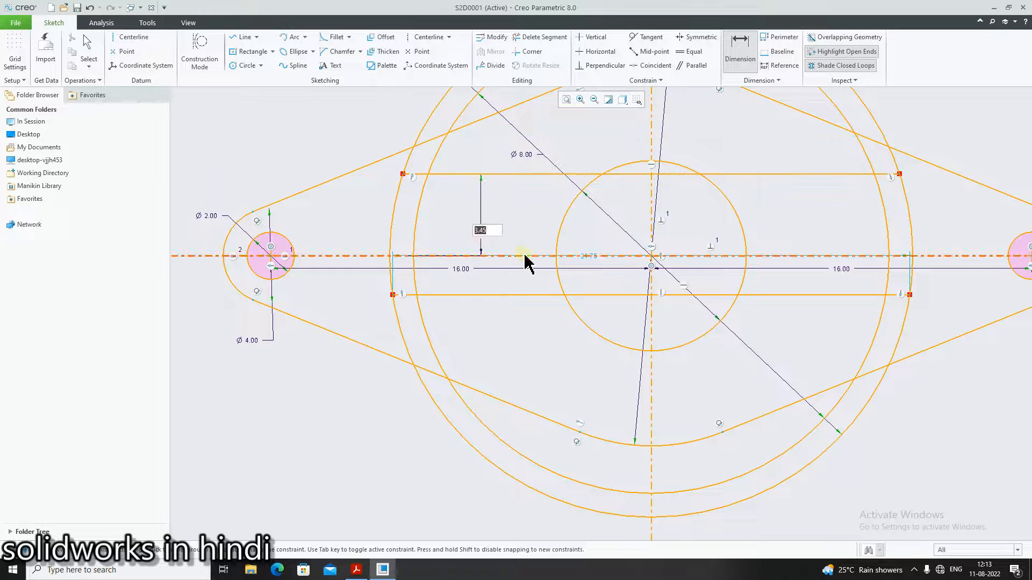
text(3)
key(Return)
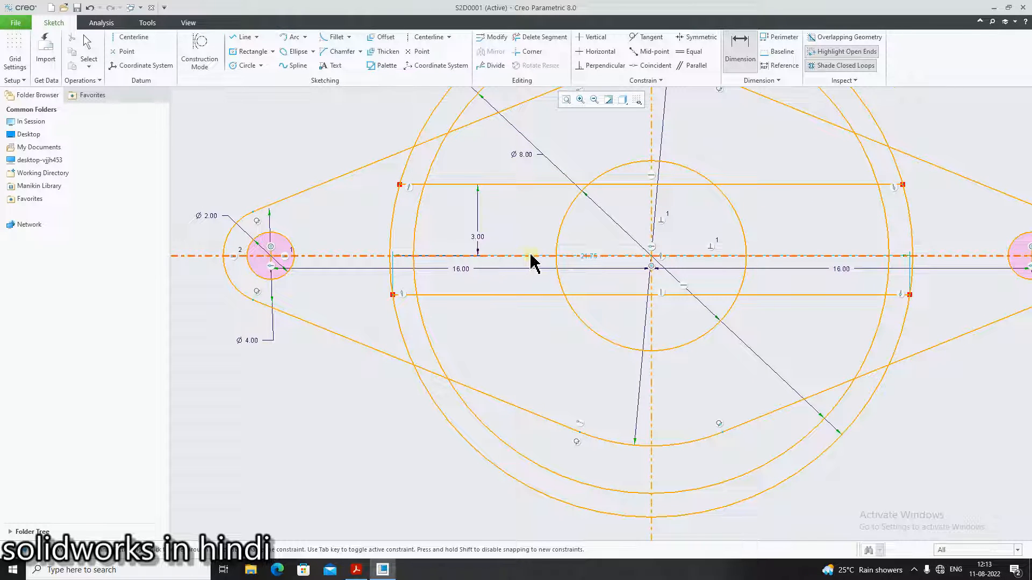
Step: Dimension the lower horizontal line's distance from the horizontal centerline and set it to 3
click(531, 255)
click(513, 294)
middle_click(521, 280)
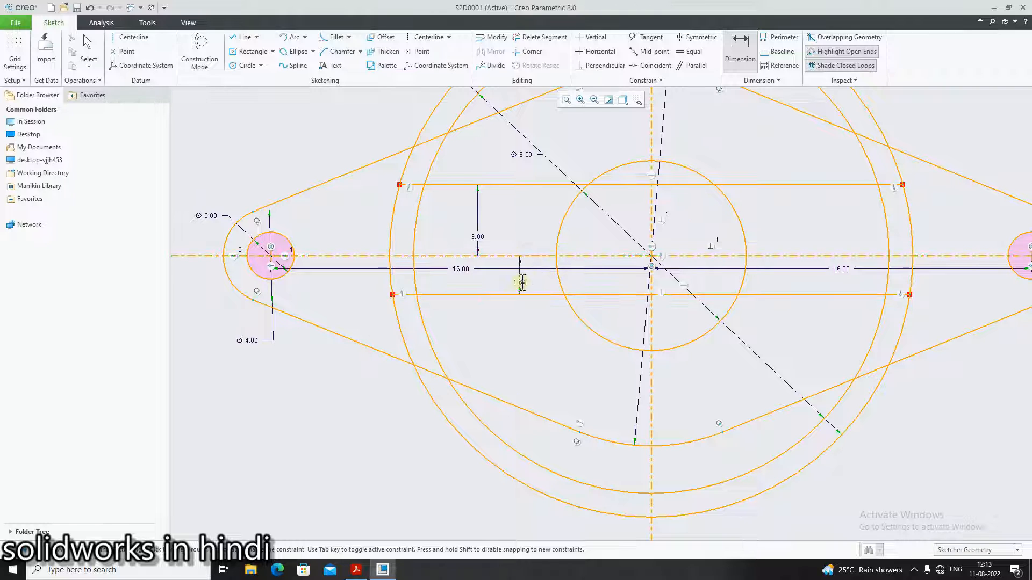
text(3)
key(Return)
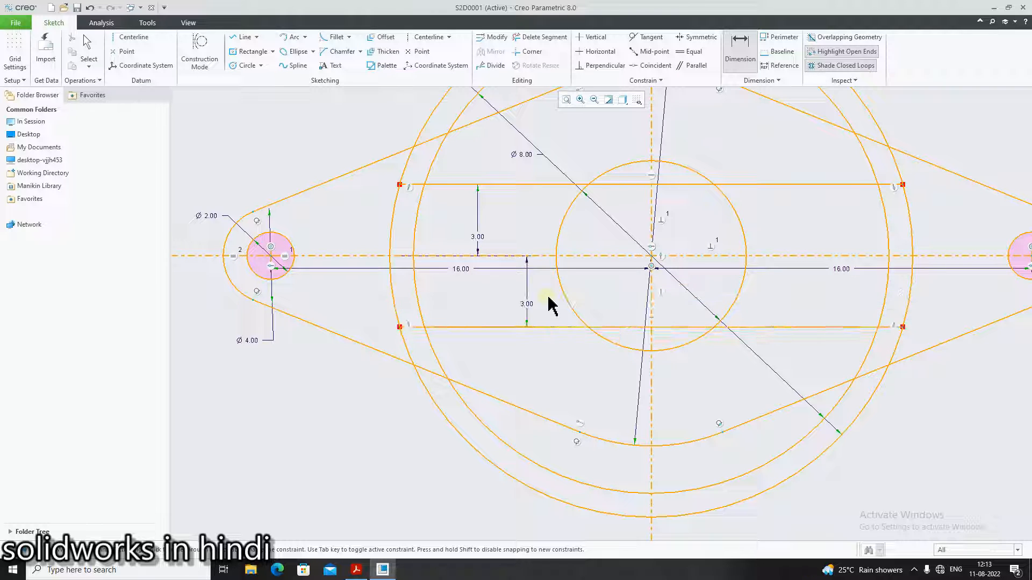
middle_click(552, 306)
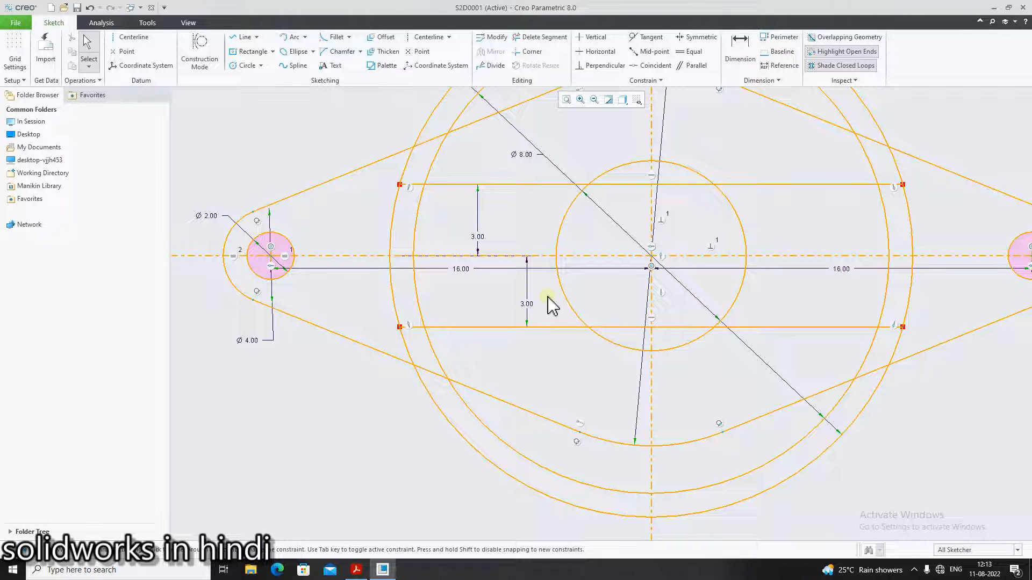
Step: Trim away the upper-left arcs of the 20 and 22 mm circles above the upper horizontal line
click(542, 37)
scroll(462, 189, down, 2)
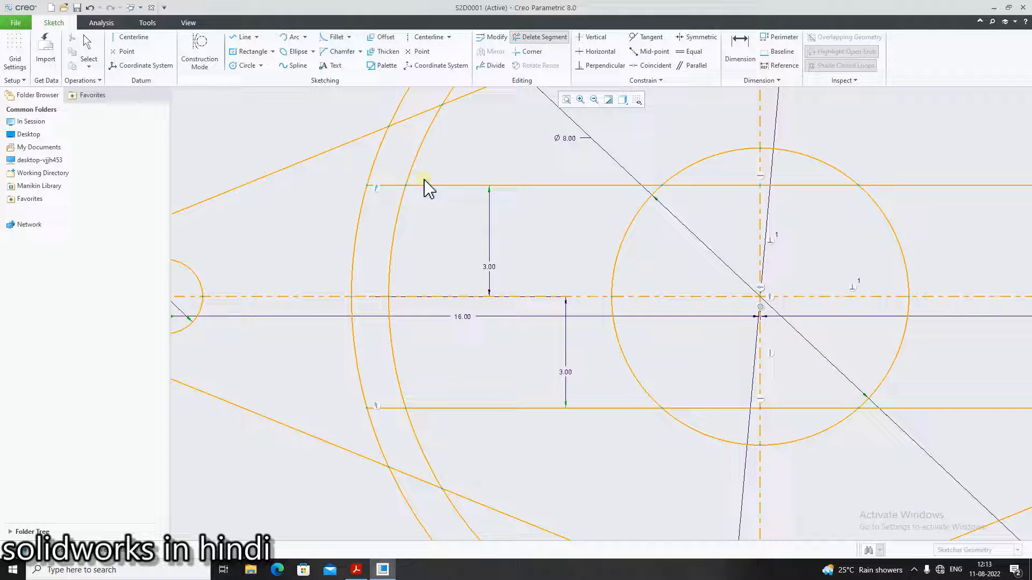
click(378, 160)
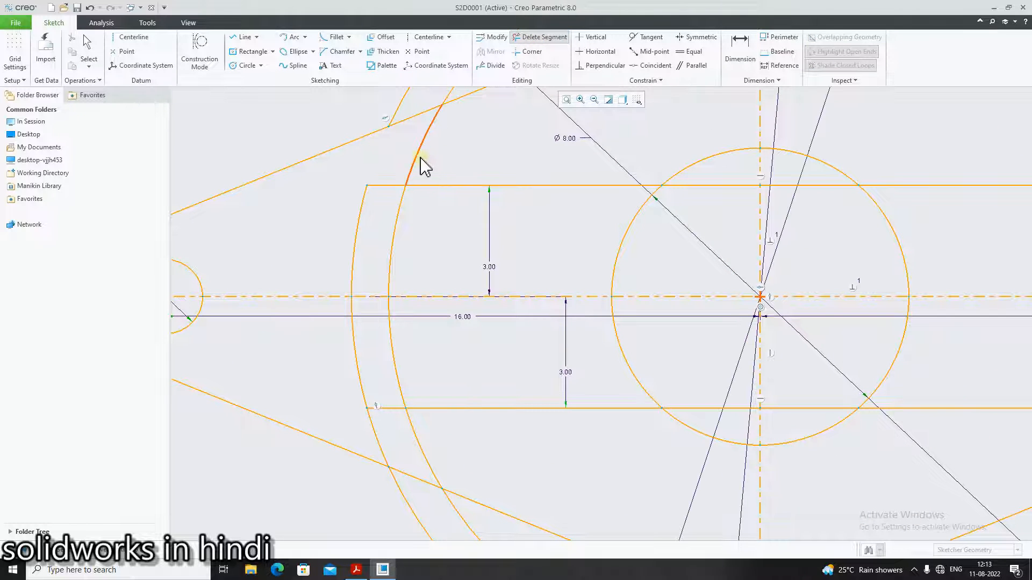
click(419, 166)
scroll(553, 179, up, 3)
scroll(574, 189, down, 1)
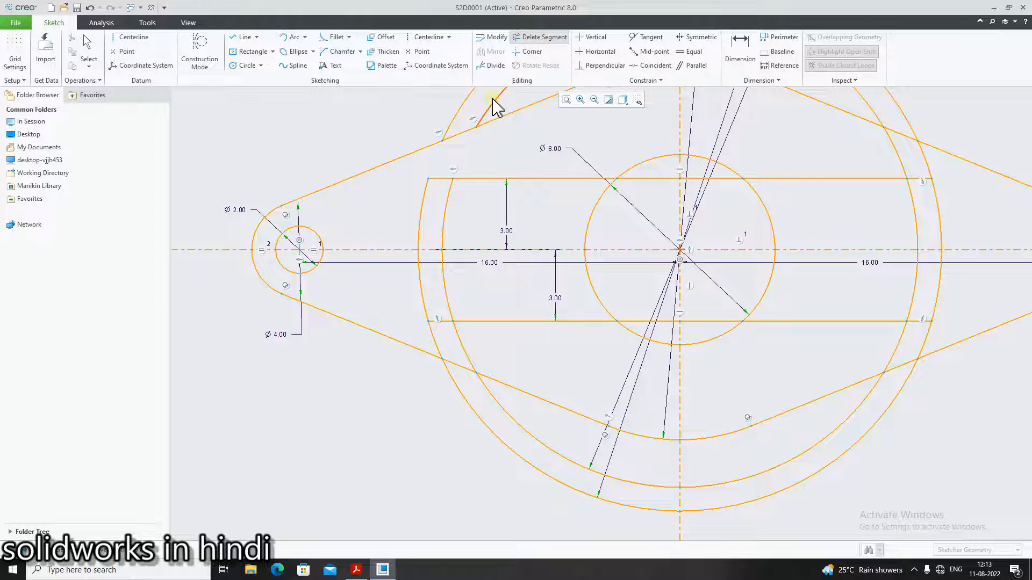
click(464, 109)
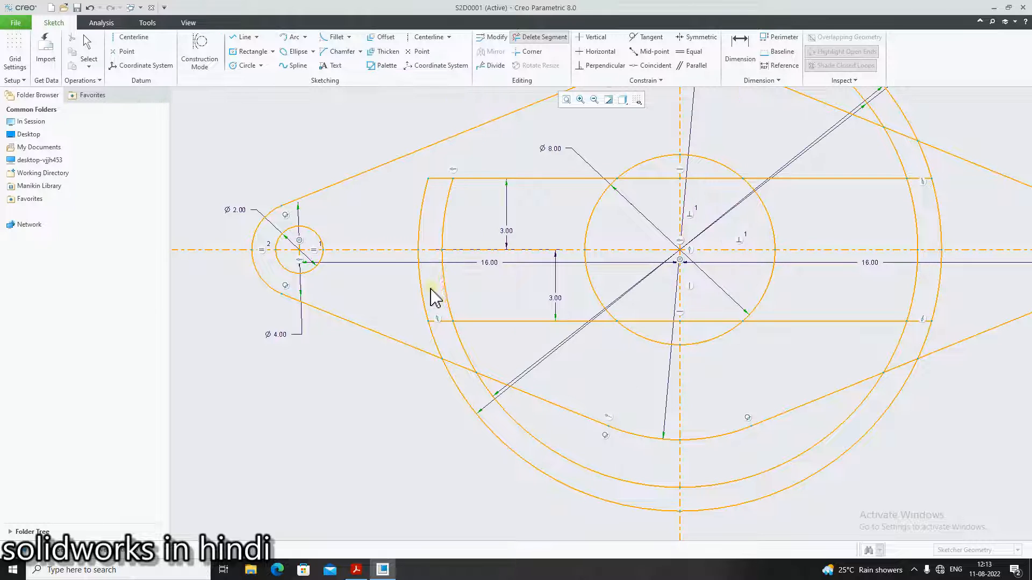
Step: Trim away all arcs of the 20 and 22 mm circles below the lower horizontal line on both sides
click(434, 339)
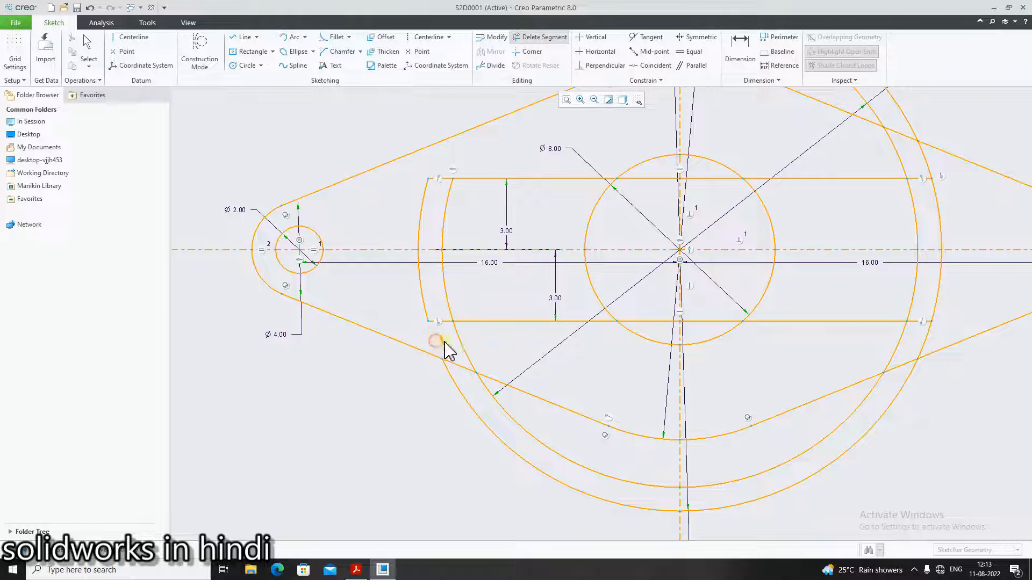
click(470, 402)
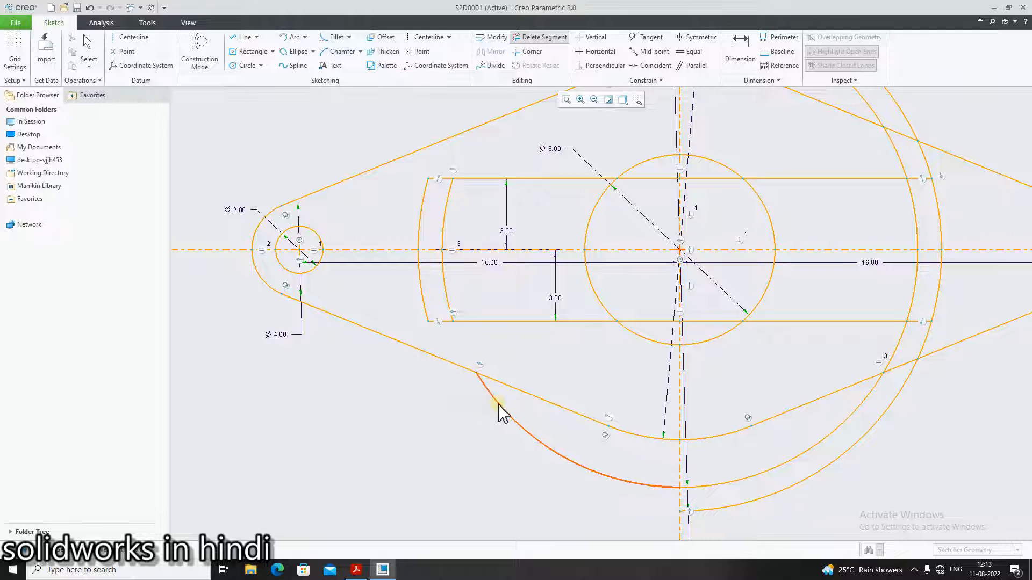
click(501, 409)
click(773, 495)
click(790, 469)
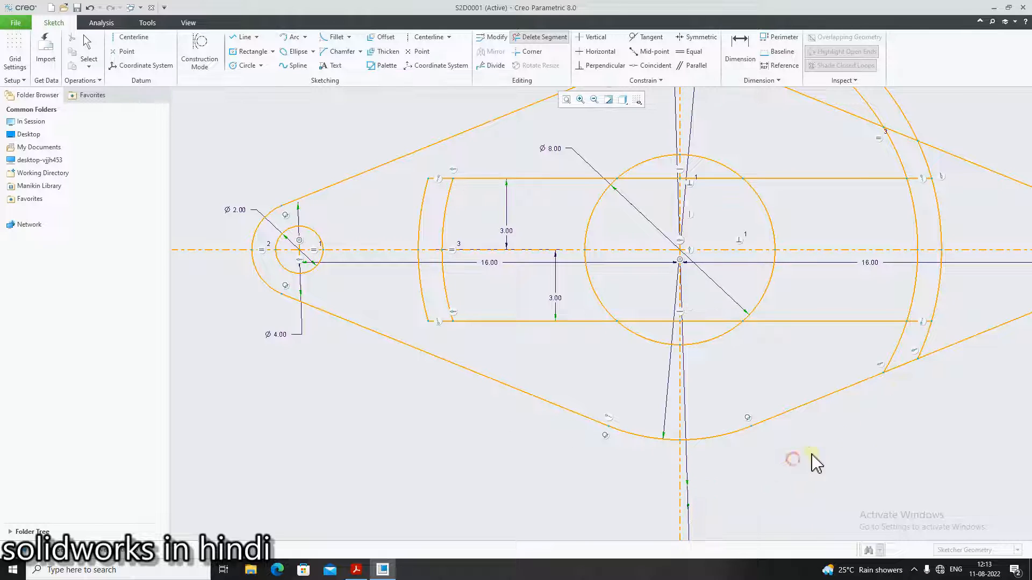
click(927, 341)
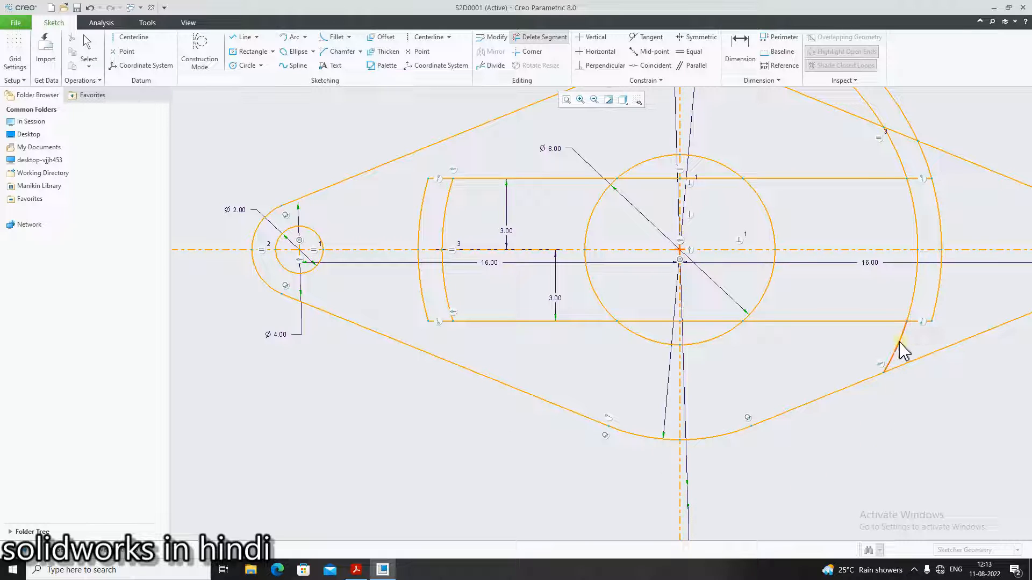
click(899, 343)
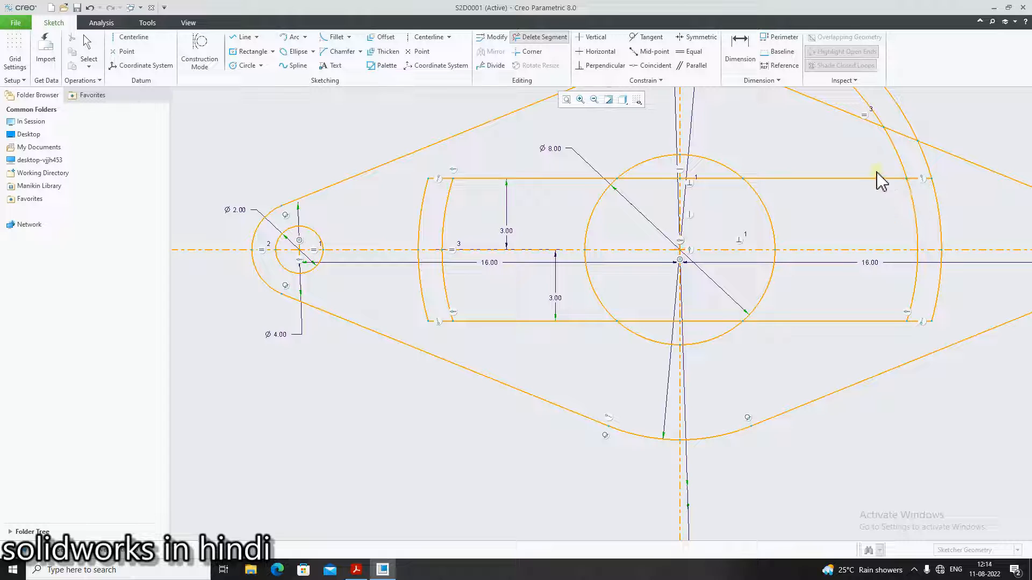
Step: Trim both horizontal lines between the left and right slots, including inside the central circle, keeping only the short slot ends
click(846, 183)
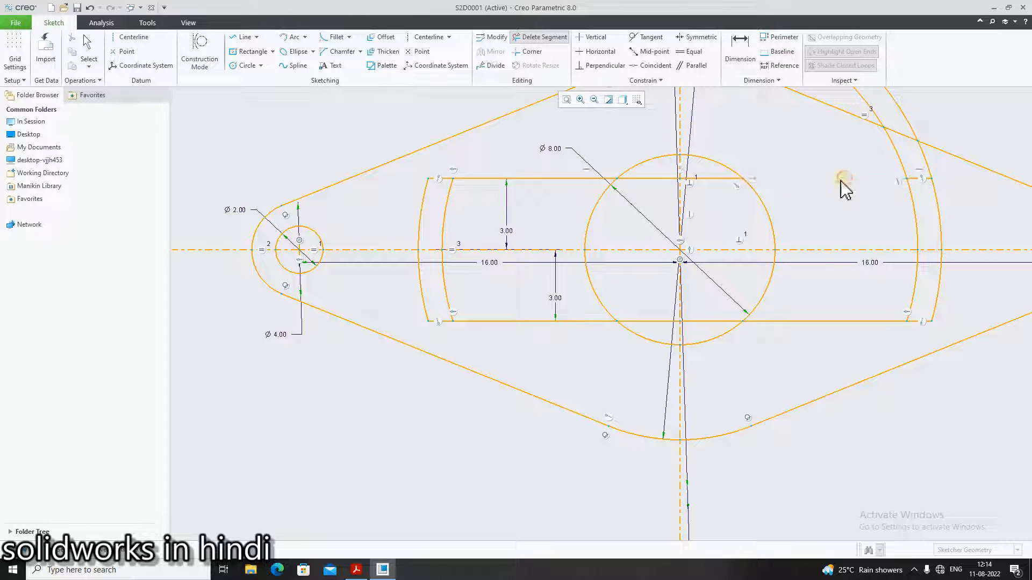
click(516, 179)
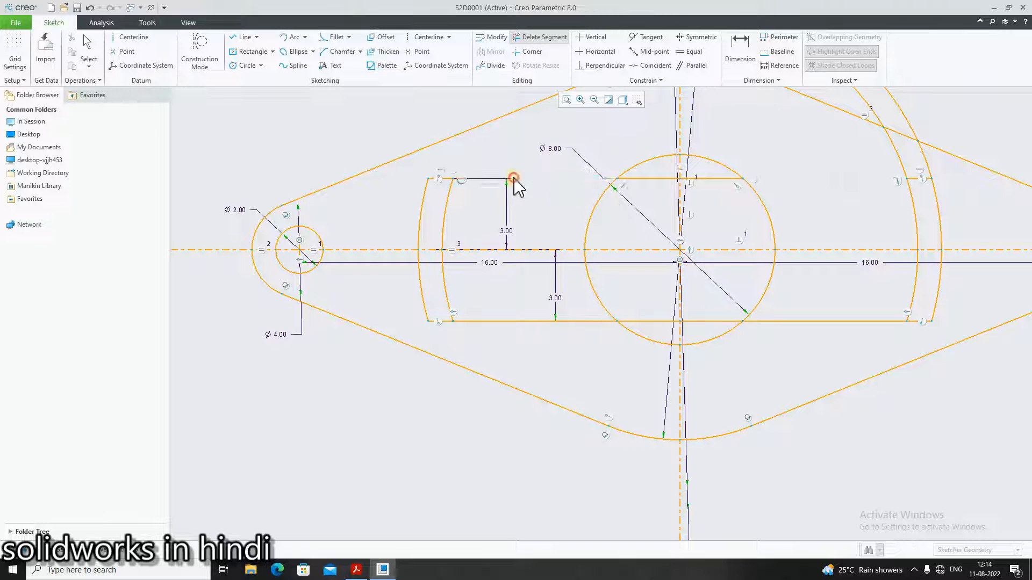
click(526, 322)
click(789, 321)
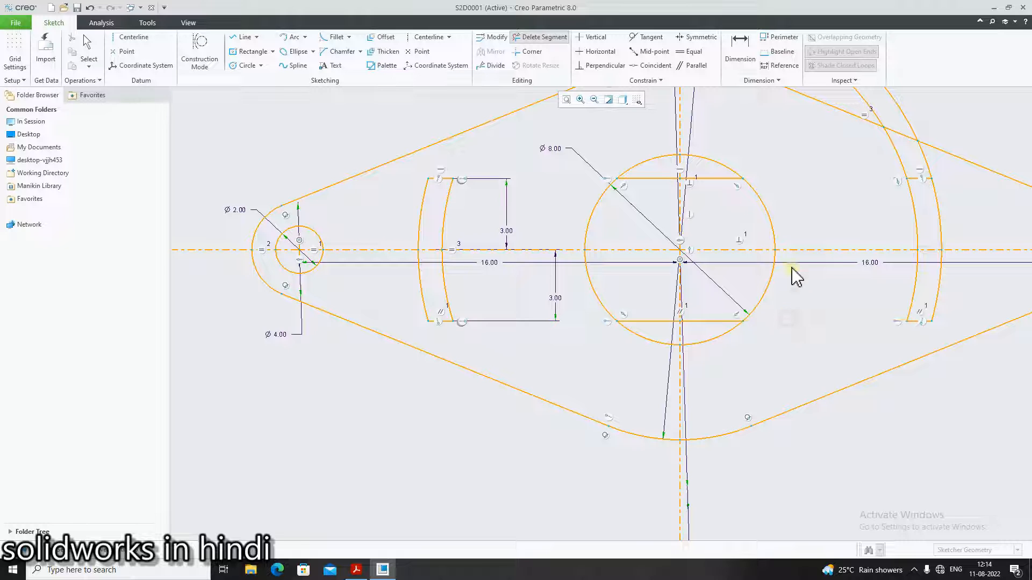
click(707, 179)
click(648, 179)
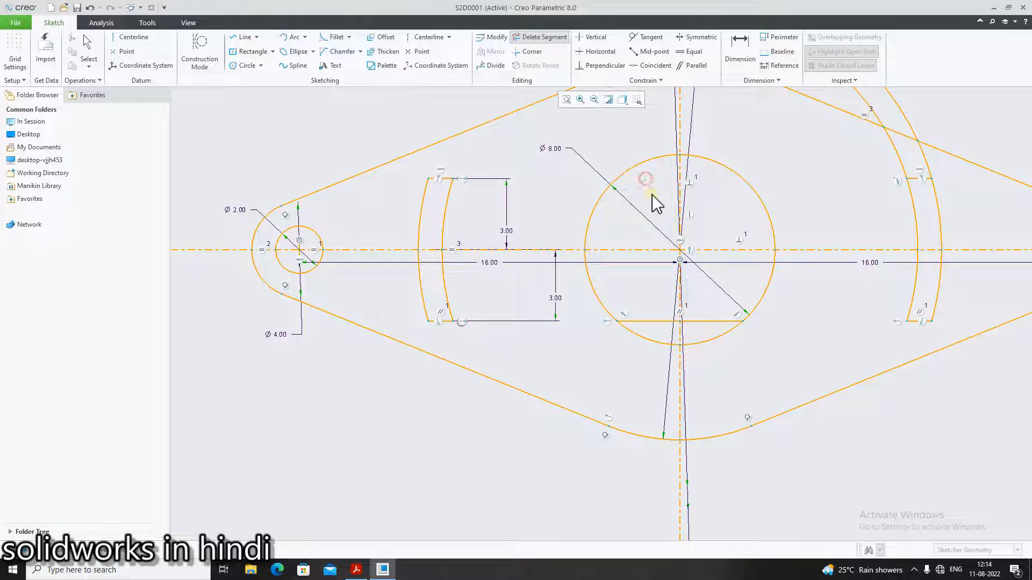
click(646, 321)
click(704, 322)
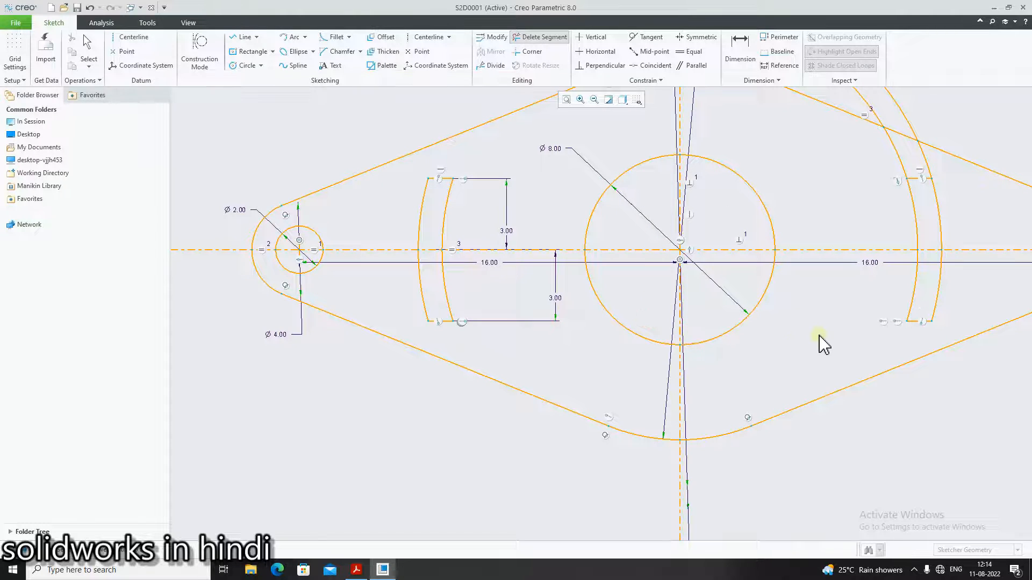
scroll(855, 236, down, 2)
scroll(848, 203, up, 4)
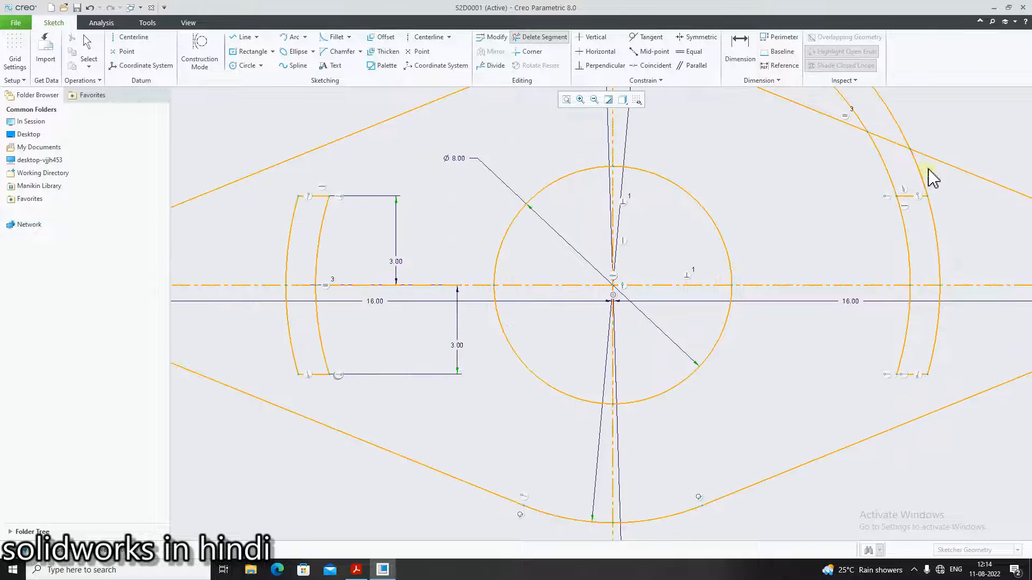
Step: Trim away the remaining upper-right arcs of the 20 and 22 mm circles above the right slot
click(918, 168)
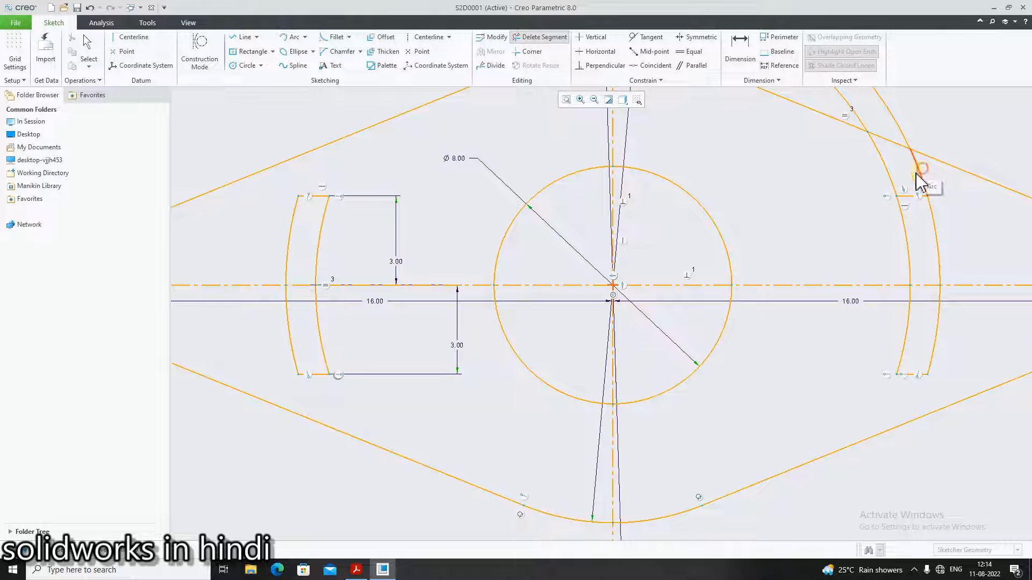
click(883, 169)
scroll(907, 196, down, 3)
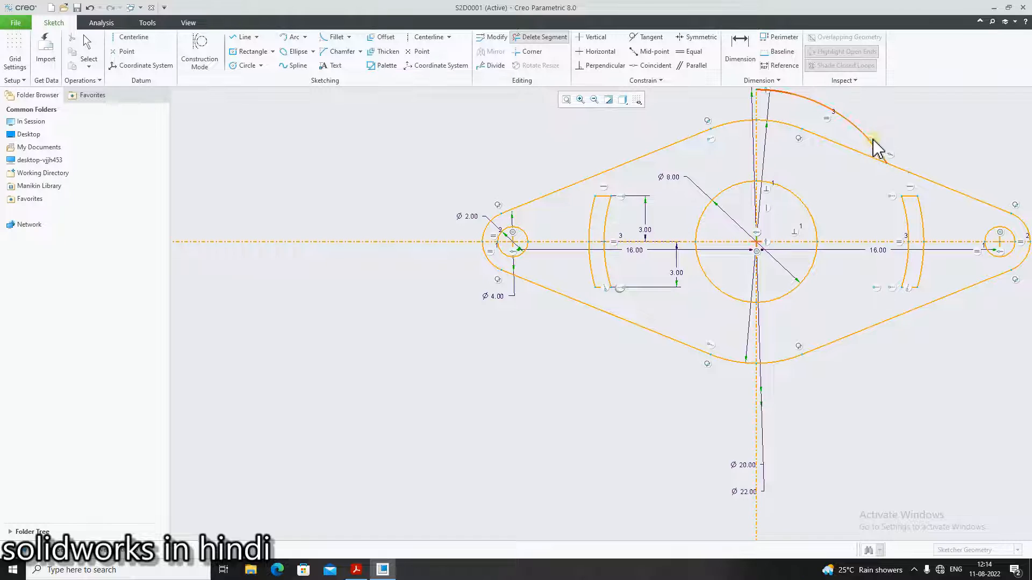
click(873, 147)
scroll(873, 150, down, 3)
scroll(929, 148, up, 4)
scroll(870, 160, down, 4)
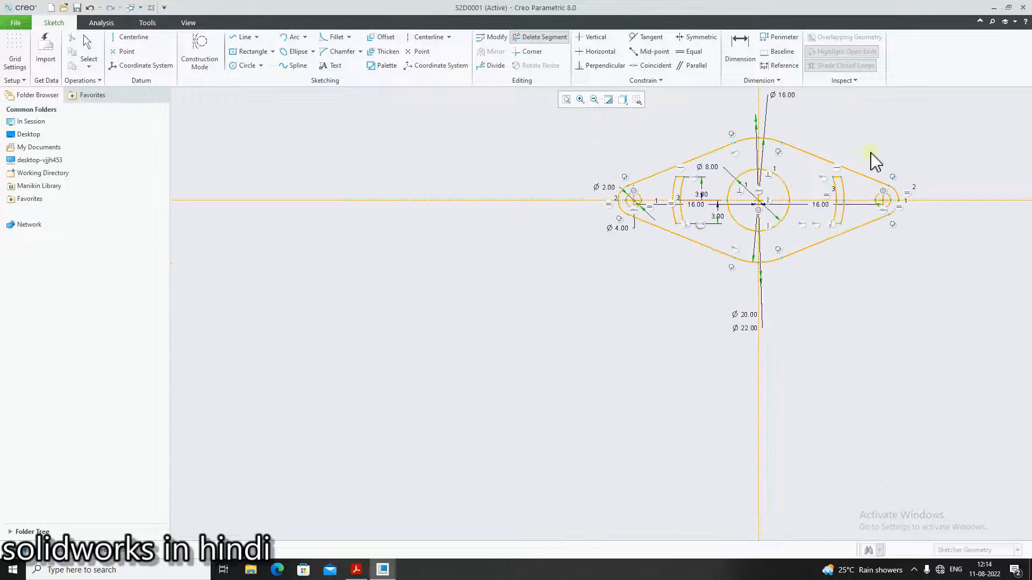
scroll(903, 134, up, 3)
middle_click(904, 129)
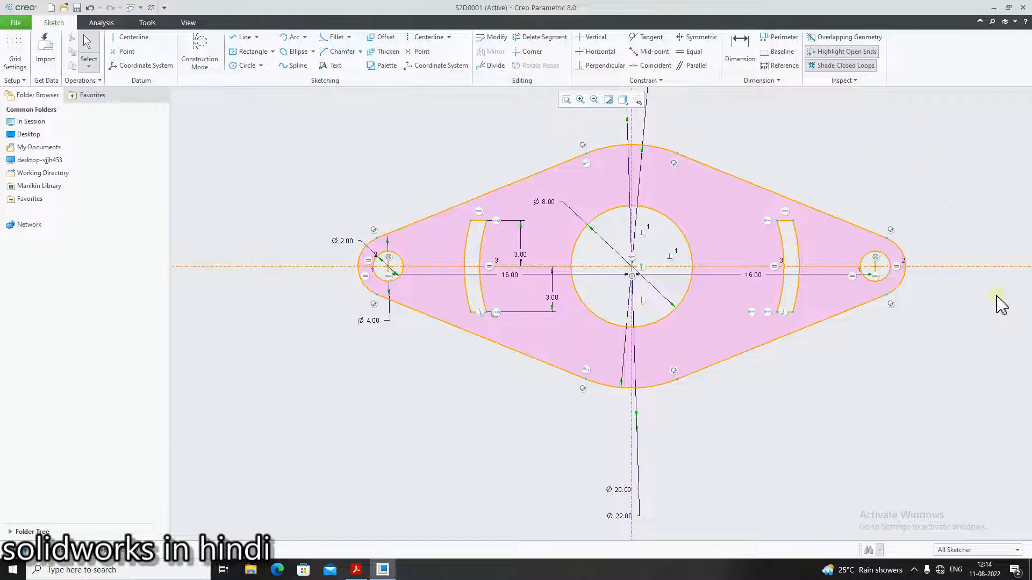
Step: Compare the finished flange sketch with its drawing on page 9 of vykresy.pdf in Acrobat Reader
scroll(914, 269, down, 2)
scroll(929, 244, up, 4)
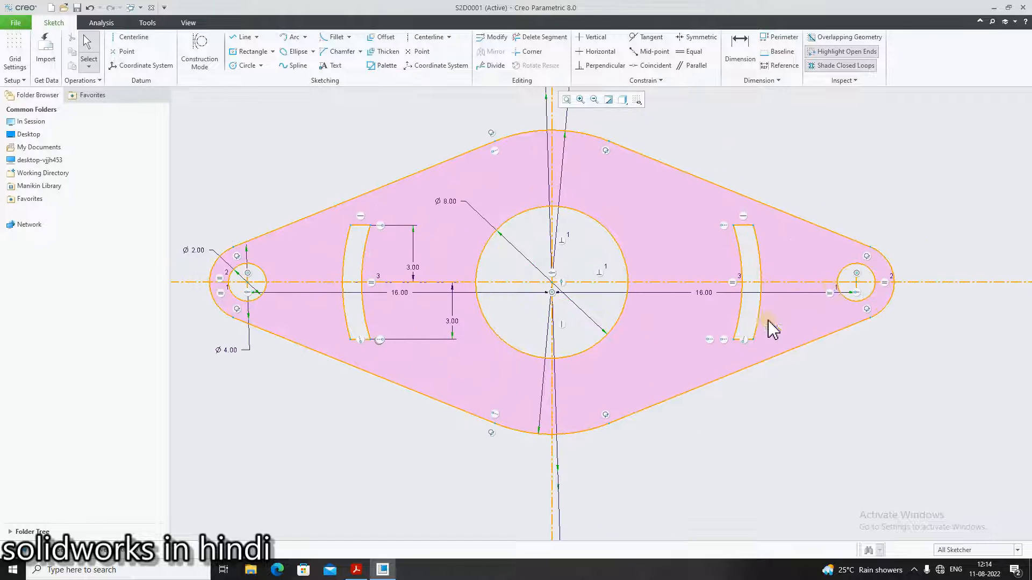
click(359, 571)
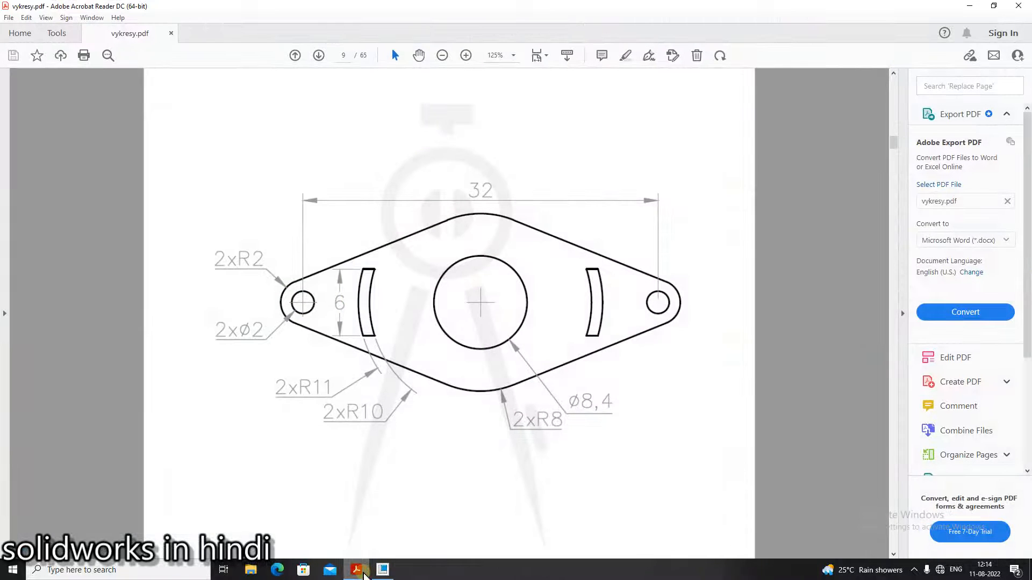
click(364, 574)
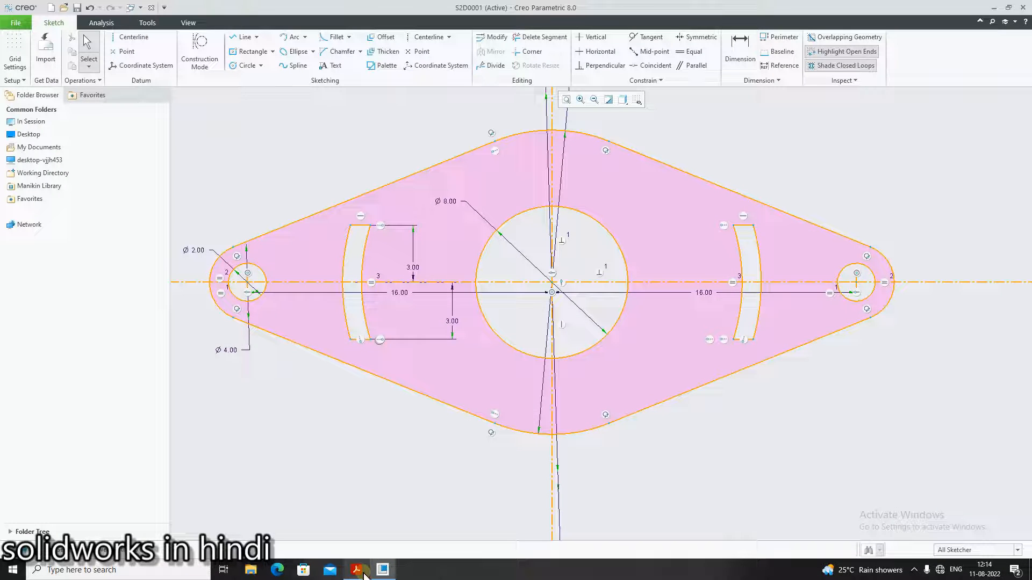
click(364, 574)
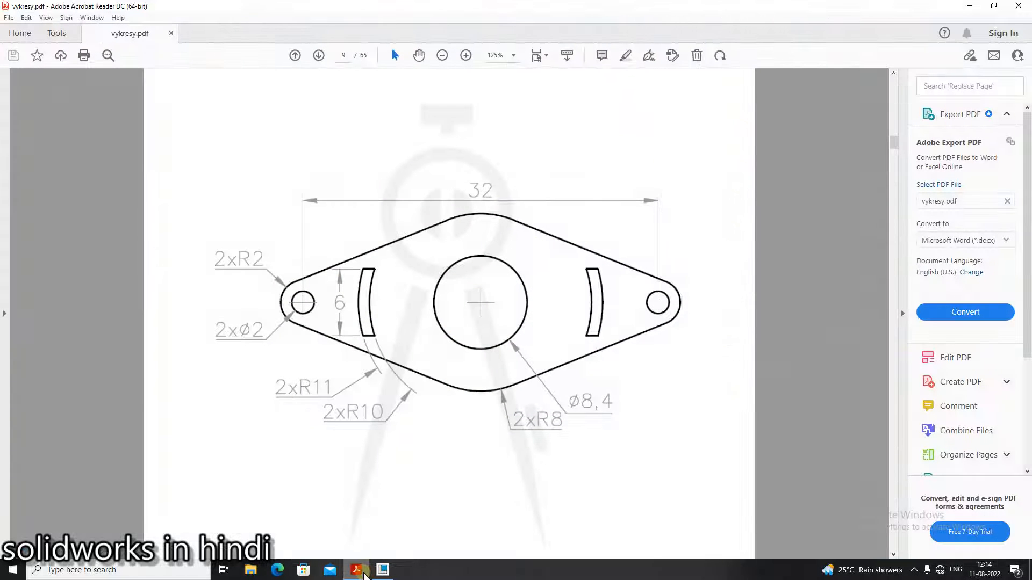
scroll(445, 470, down, 3)
scroll(446, 470, up, 2)
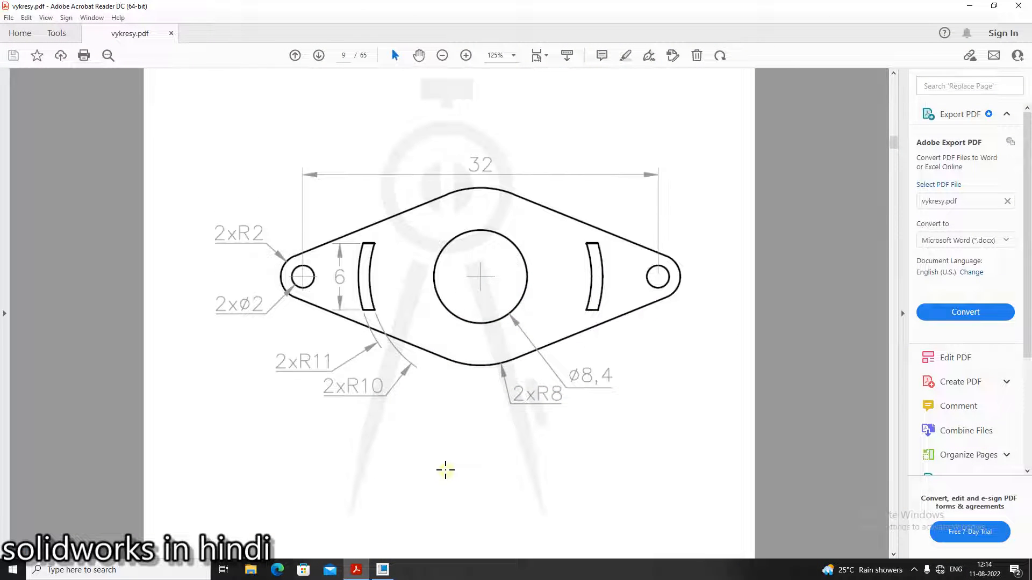
click(359, 571)
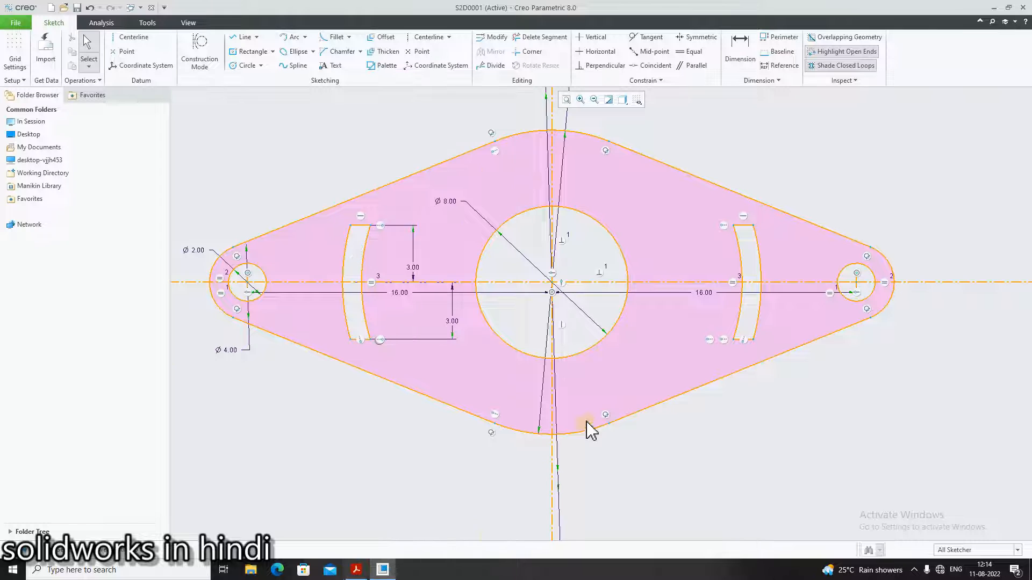
scroll(564, 412, down, 1)
scroll(530, 476, down, 1)
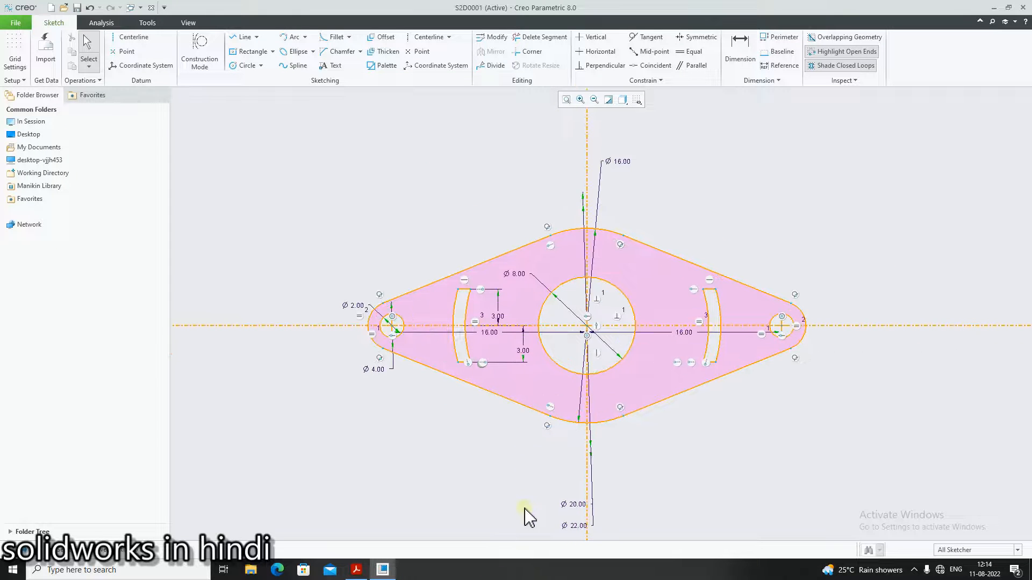
Step: Switch to Acrobat Reader and go to the next practice drawing on page 10 of vykresy.pdf
click(359, 570)
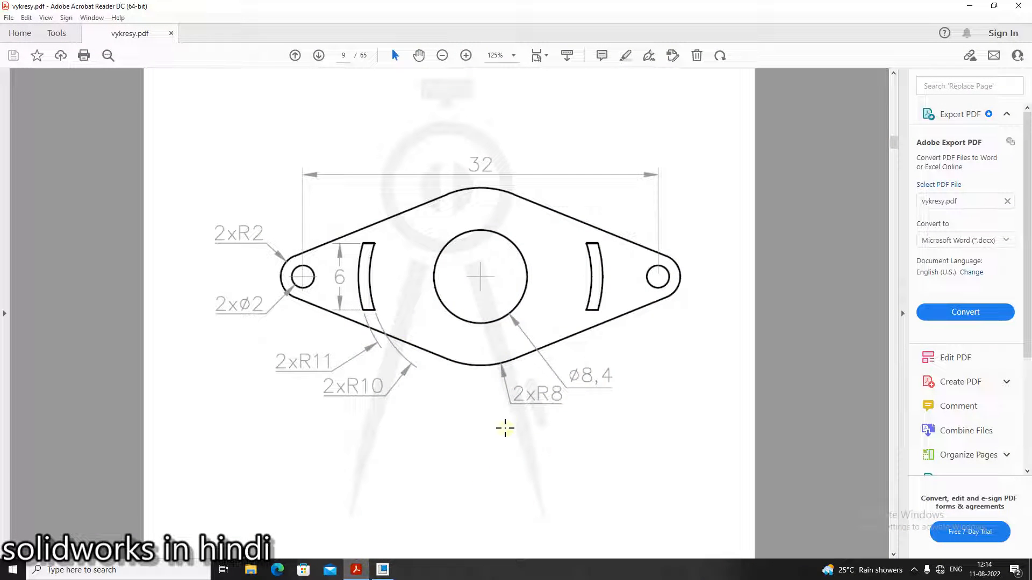
scroll(505, 429, down, 5)
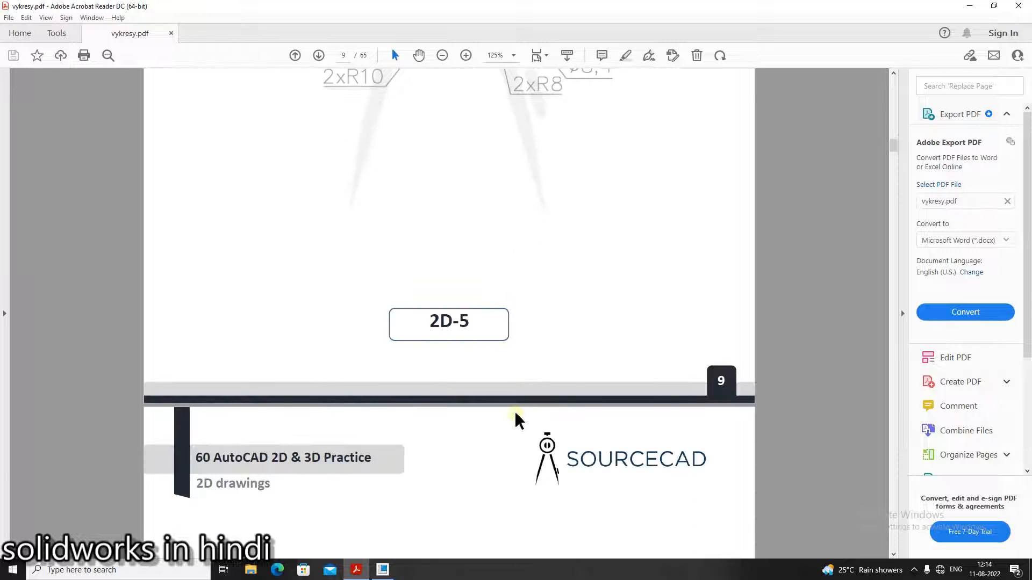
scroll(516, 416, down, 8)
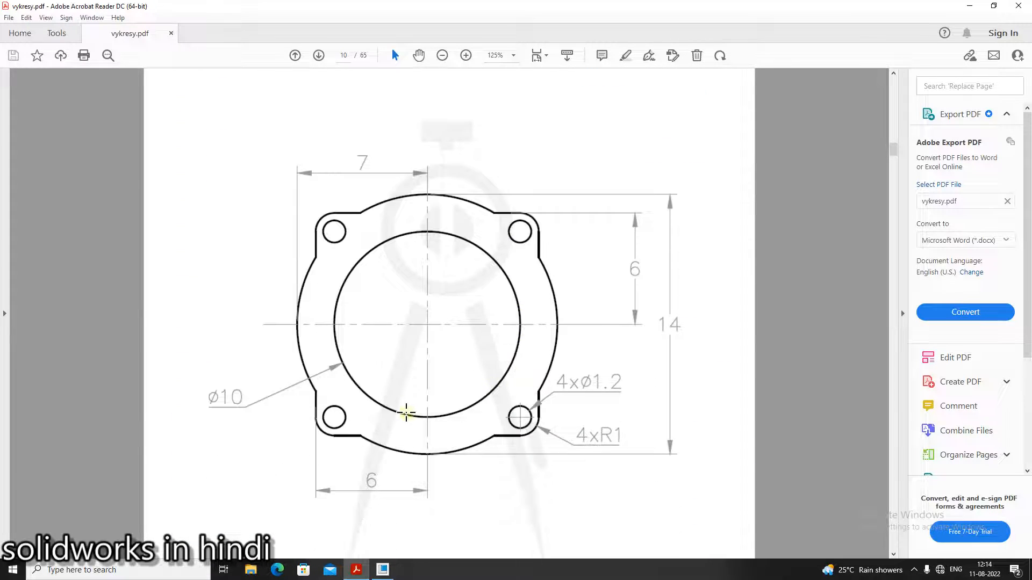
scroll(476, 364, down, 1)
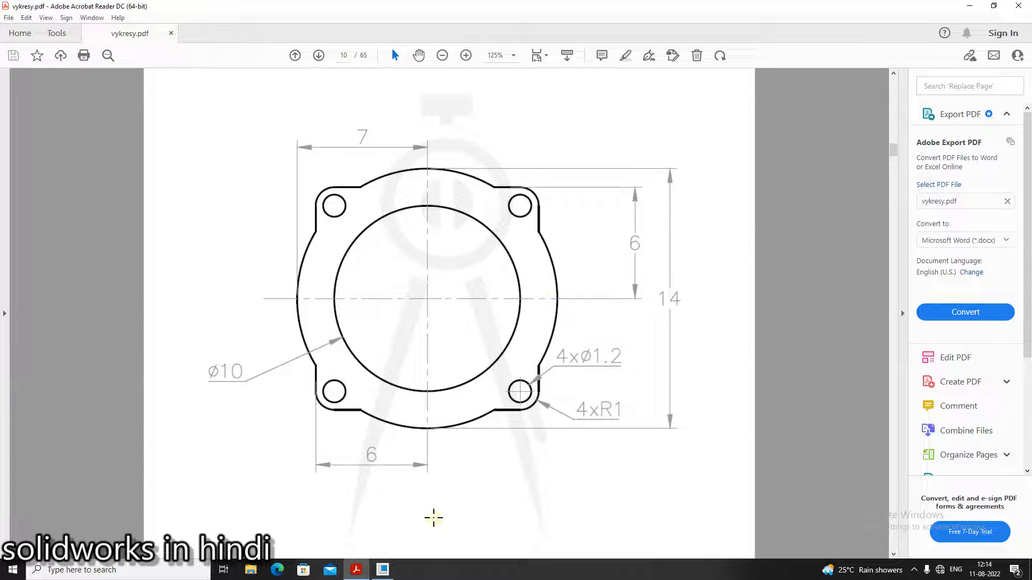
Step: Switch back to Creo Parametric and delete all the flange sketch geometry
click(357, 568)
mouse_move(241, 201)
mouse_down()
mouse_move(444, 324)
mouse_move(938, 525)
mouse_up()
key(Delete)
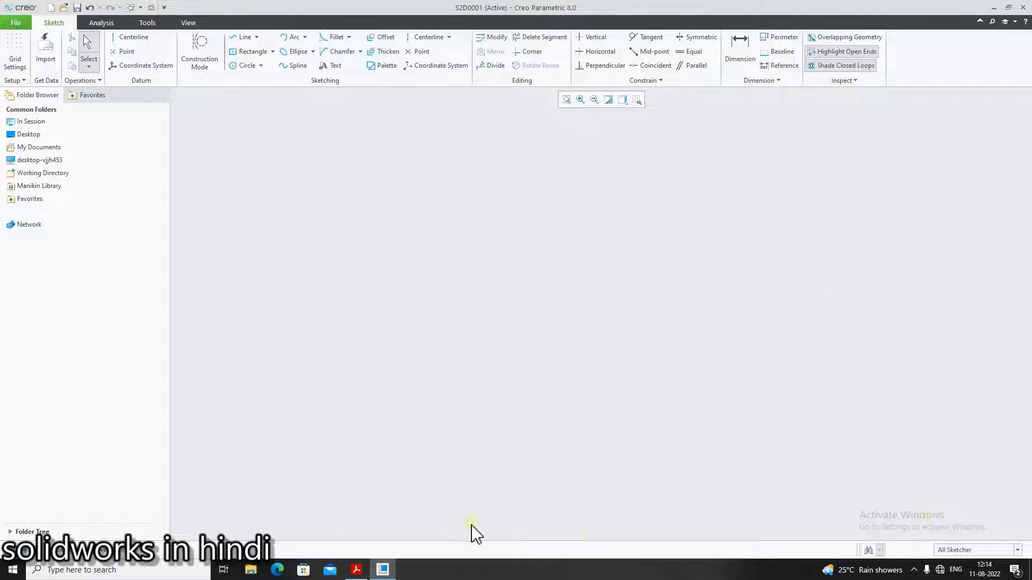
Step: Draw a vertical and a horizontal centerline crossing in the middle of the empty sketch
click(134, 37)
click(610, 154)
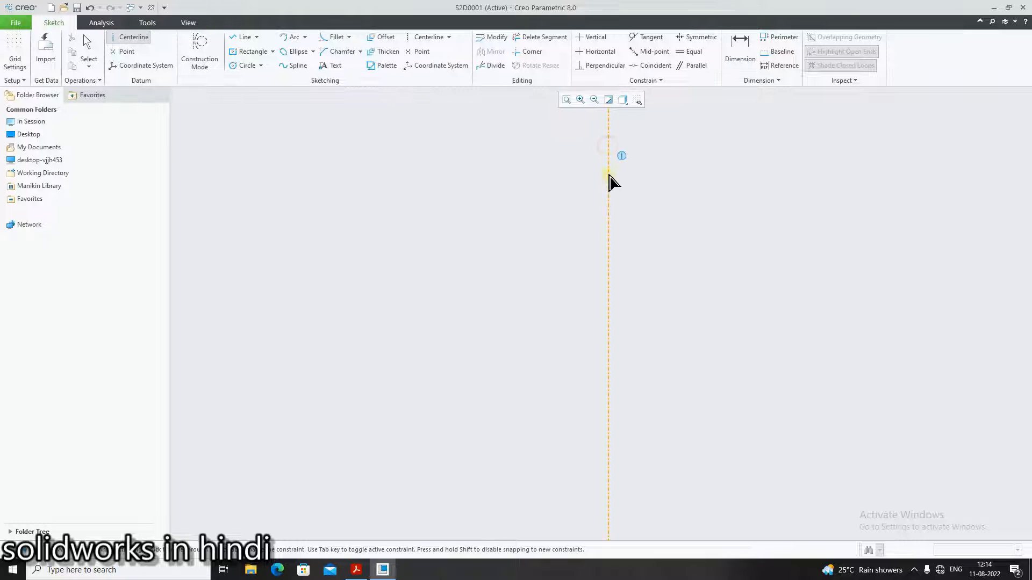
click(611, 227)
click(472, 291)
click(714, 293)
middle_click(736, 401)
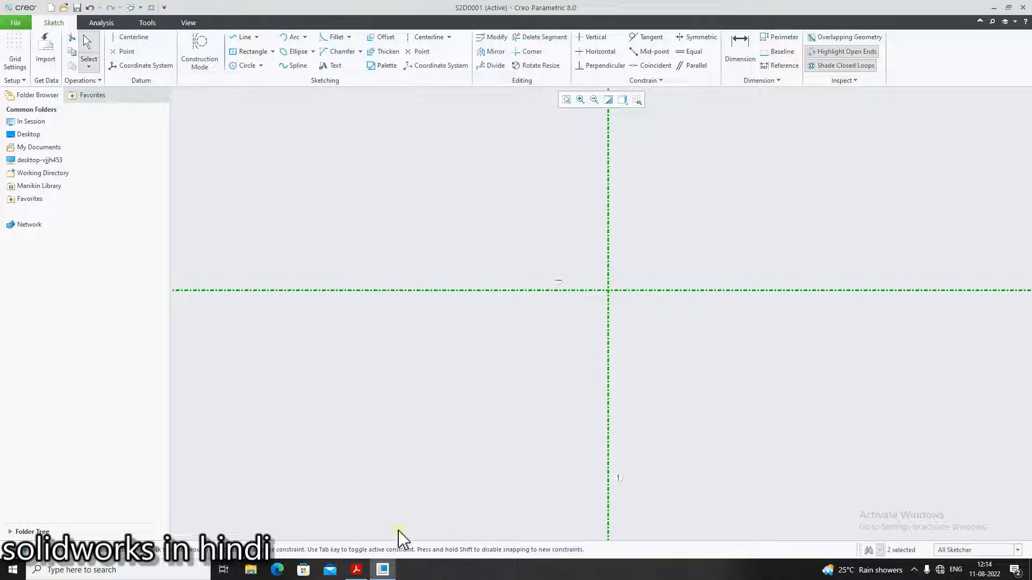
Step: Check the page 10 drawing, then sketch a circle centered on the centerline intersection and set its diameter to 10
click(357, 570)
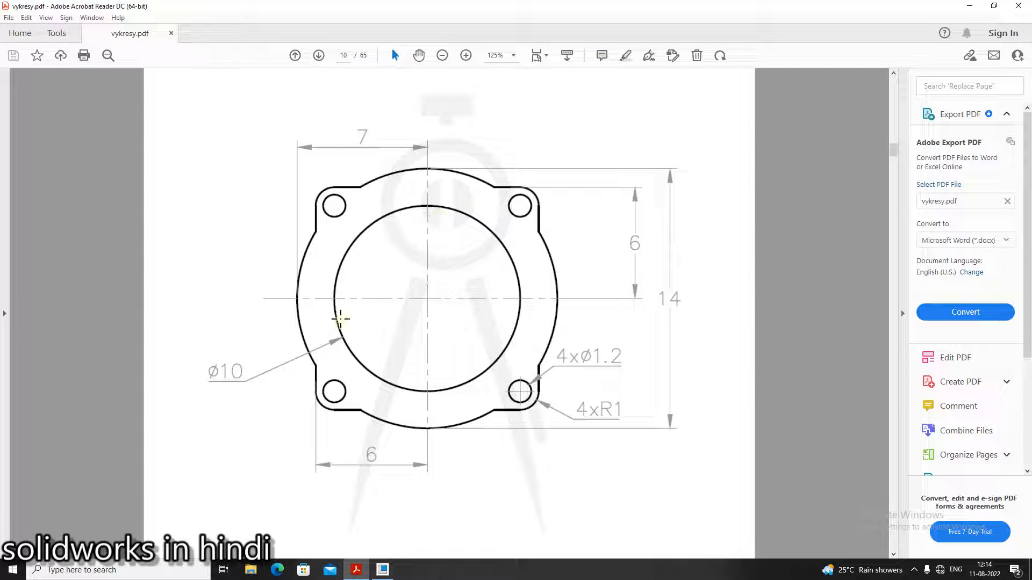
click(382, 569)
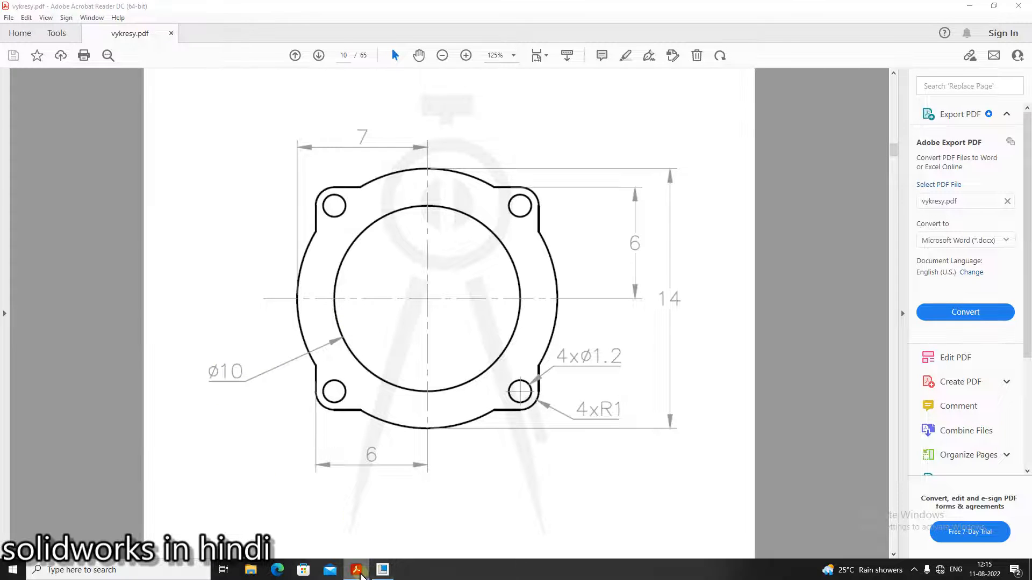
click(245, 65)
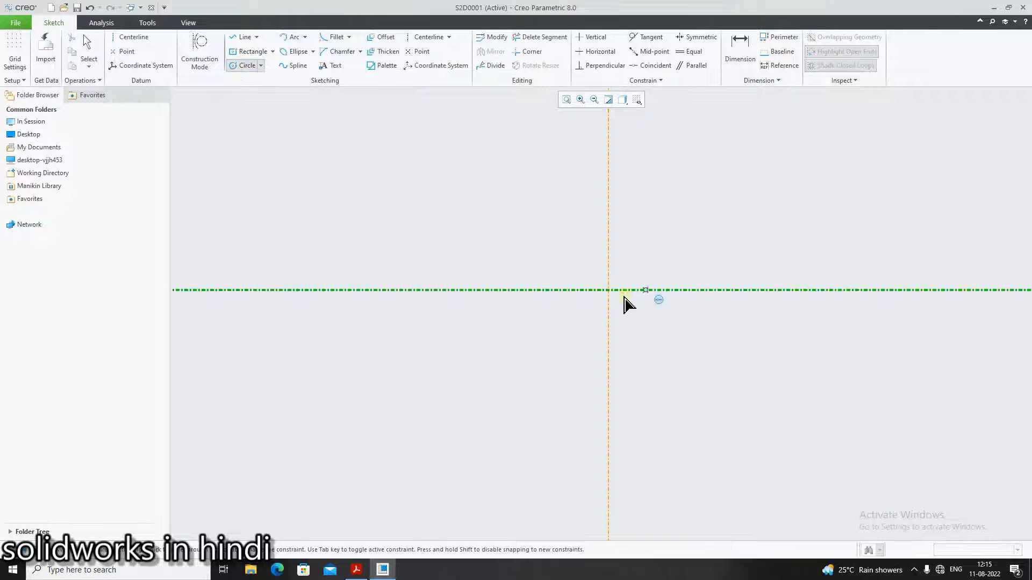
click(614, 296)
click(822, 307)
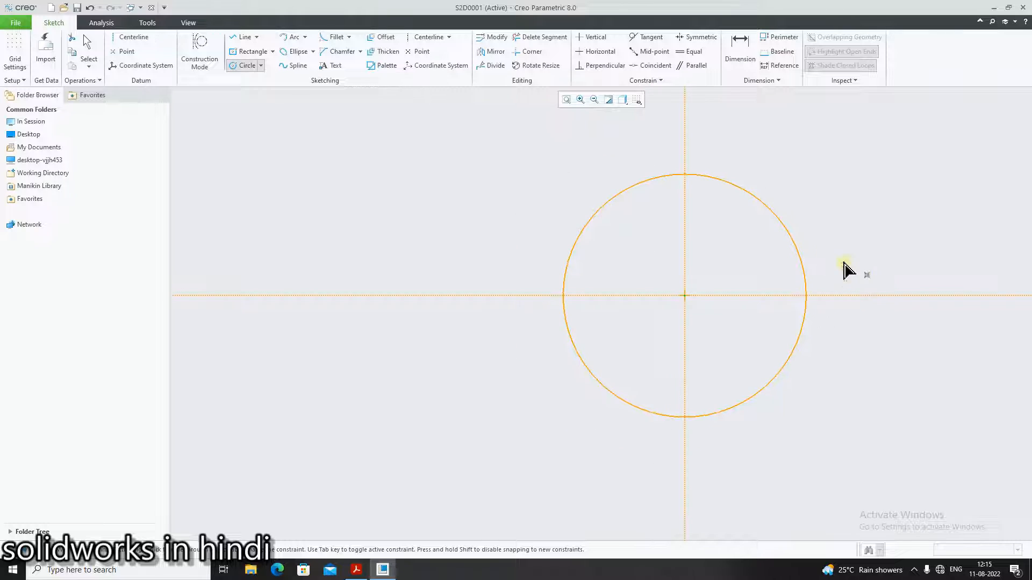
middle_click(842, 257)
double_click(550, 183)
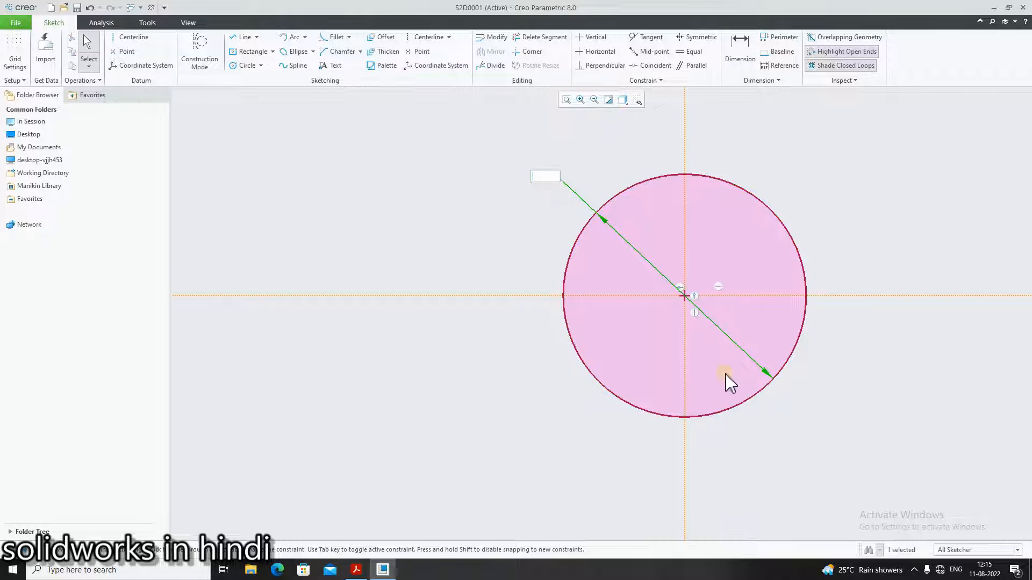
text(10)
key(Return)
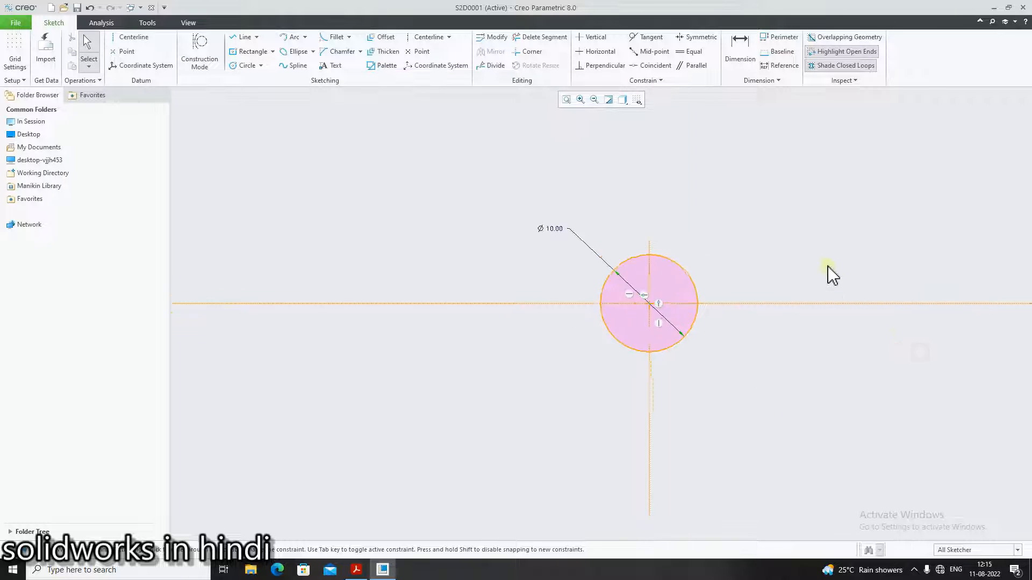
Step: Check the outer size in the PDF drawing, then add a concentric circle and set its diameter to 14
click(356, 569)
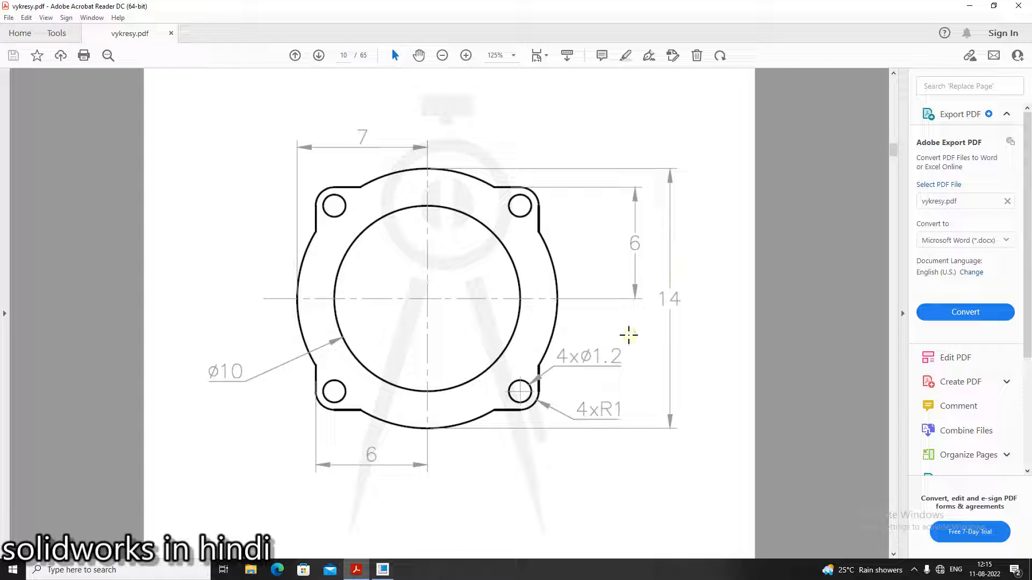
click(355, 572)
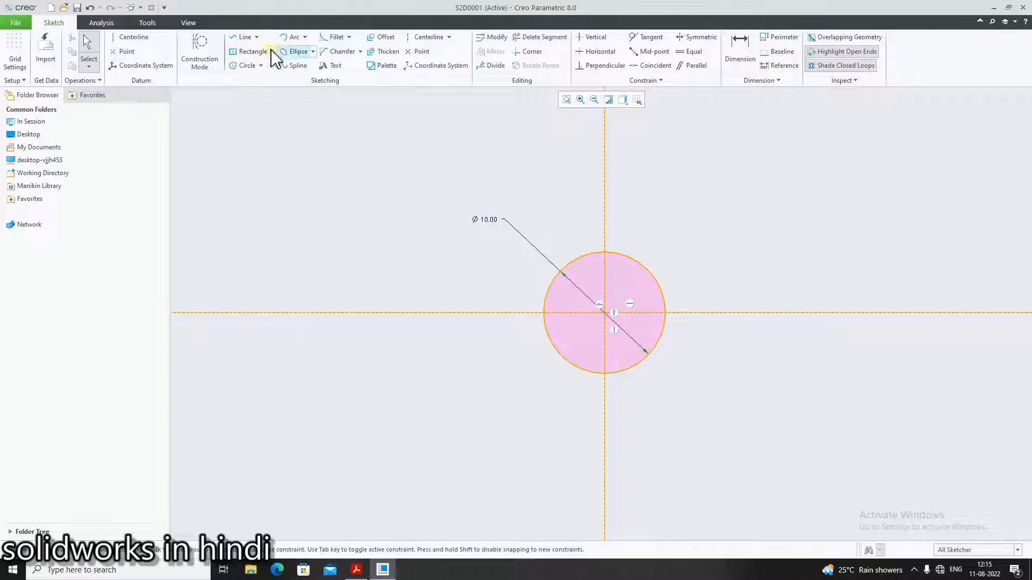
click(237, 66)
click(604, 312)
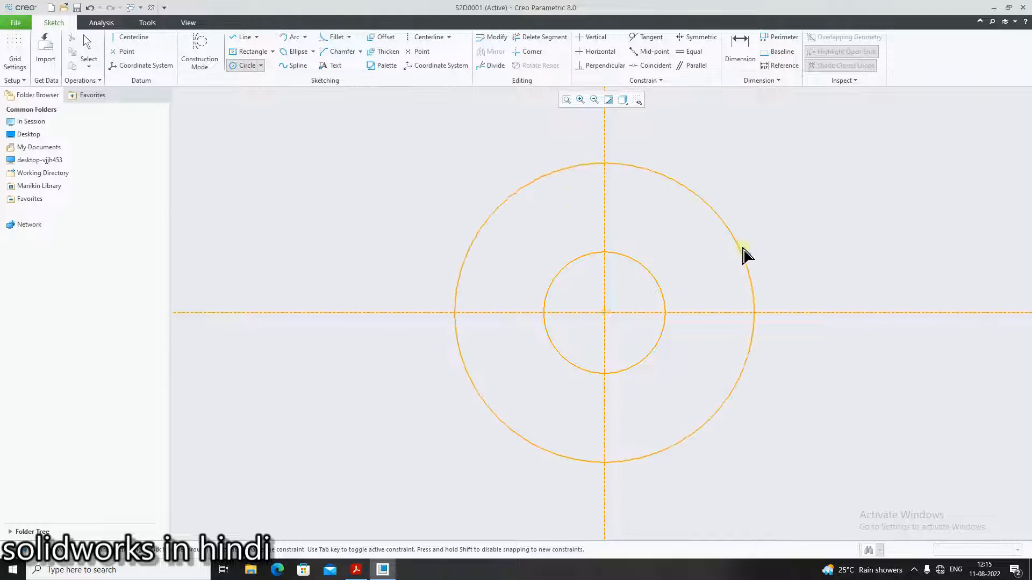
click(750, 257)
middle_click(802, 279)
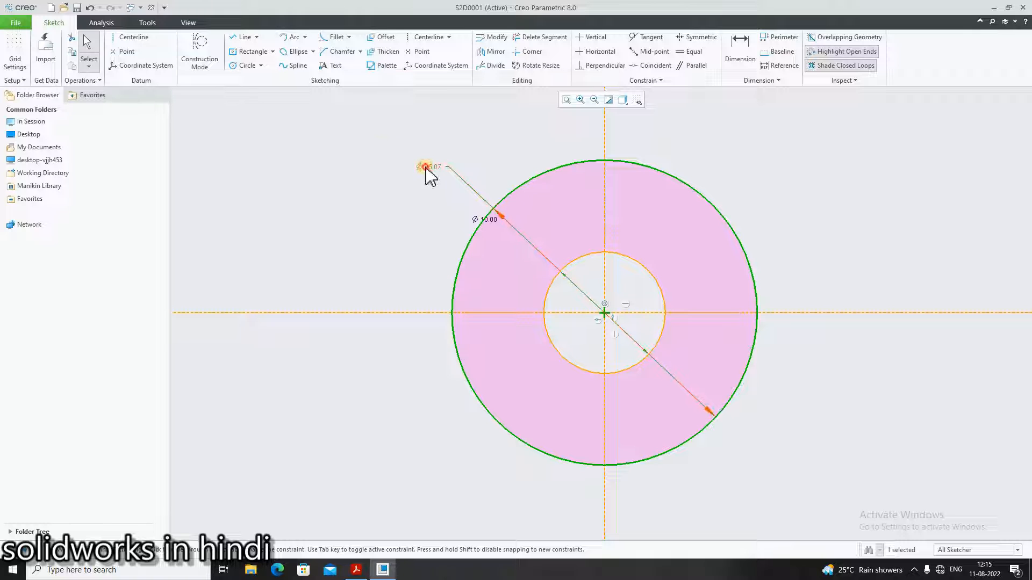
double_click(426, 167)
key(Return)
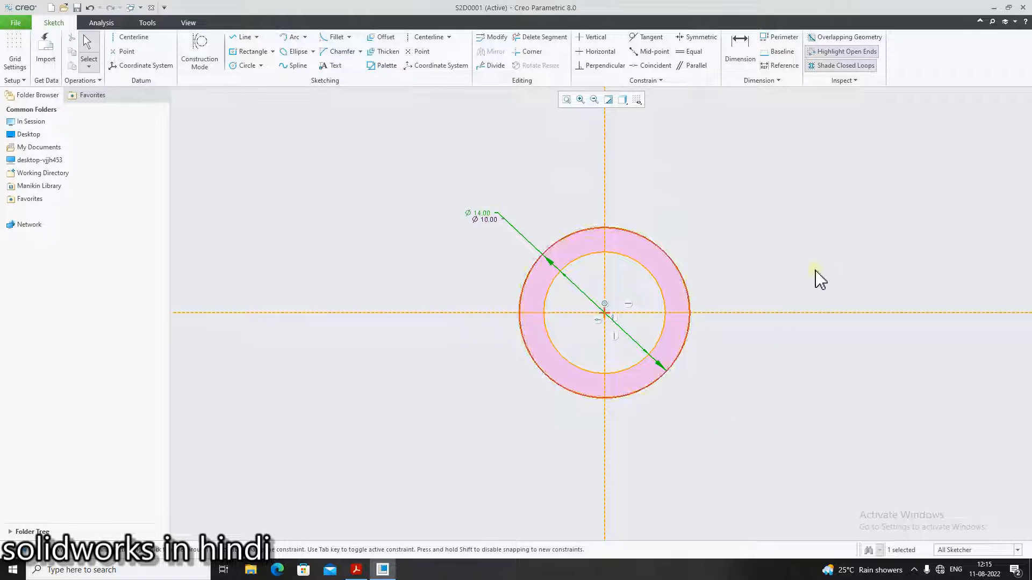
click(847, 262)
scroll(670, 332, down, 3)
scroll(551, 472, up, 2)
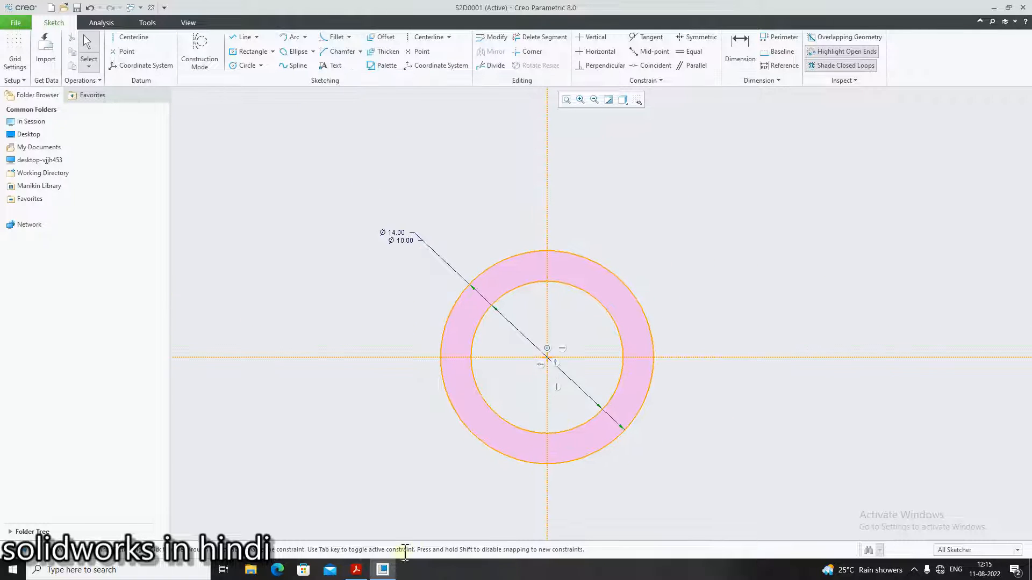
Step: Check the PDF drawing, then sketch a circle about 2 mm in diameter centered on the 14 mm circle's upper-right arc
click(361, 570)
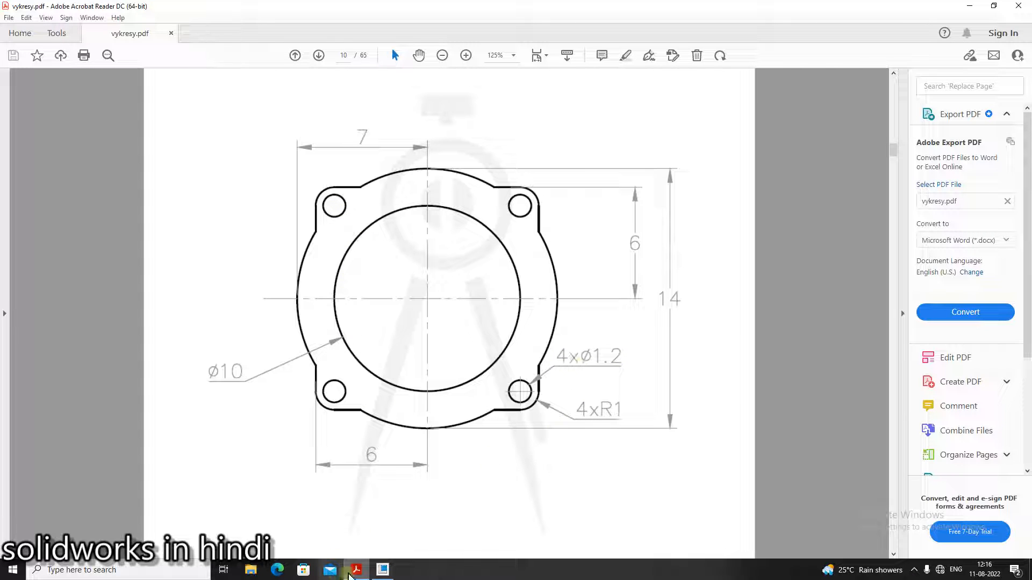
click(382, 570)
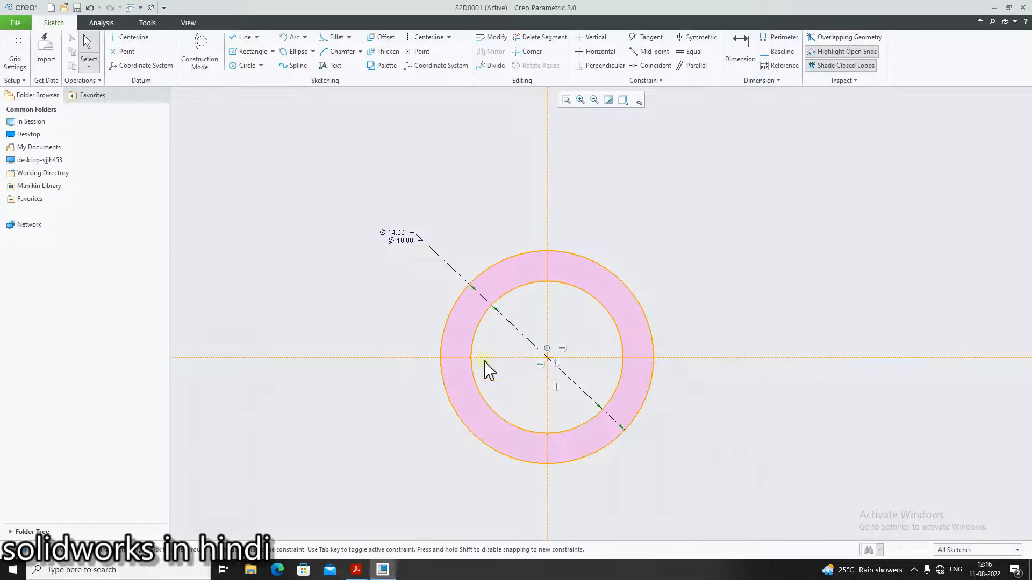
click(244, 68)
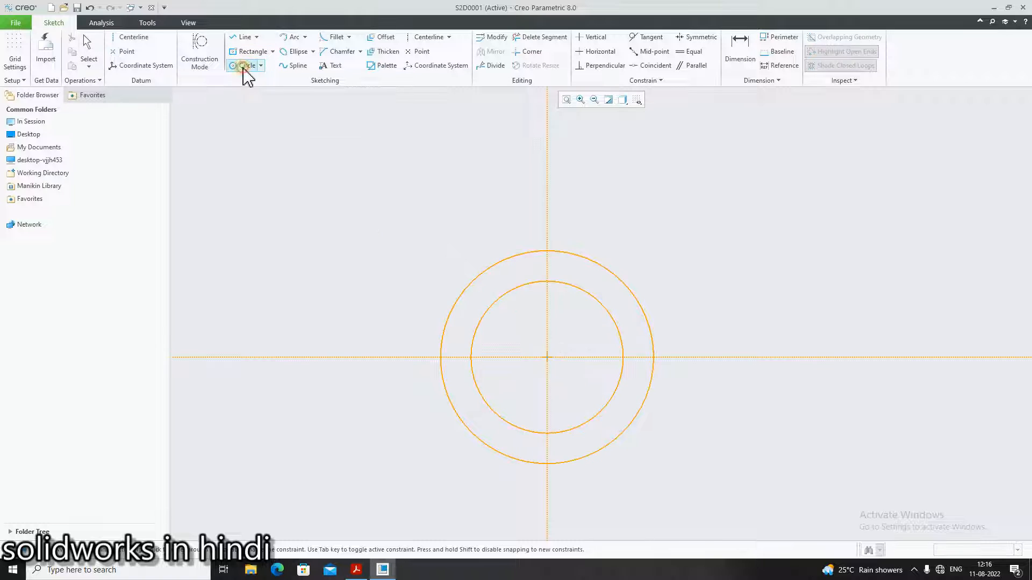
click(625, 285)
click(640, 290)
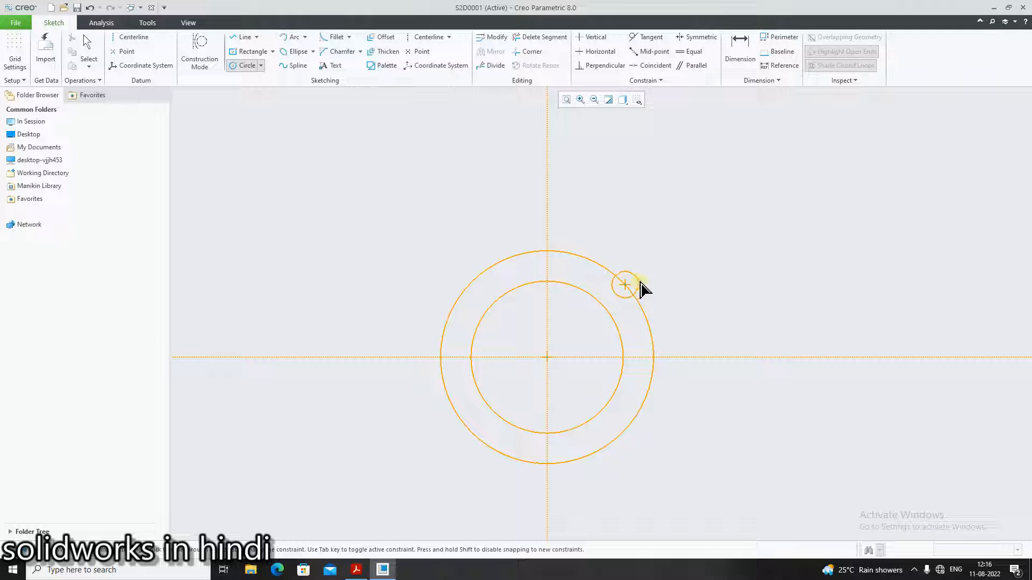
middle_click(648, 329)
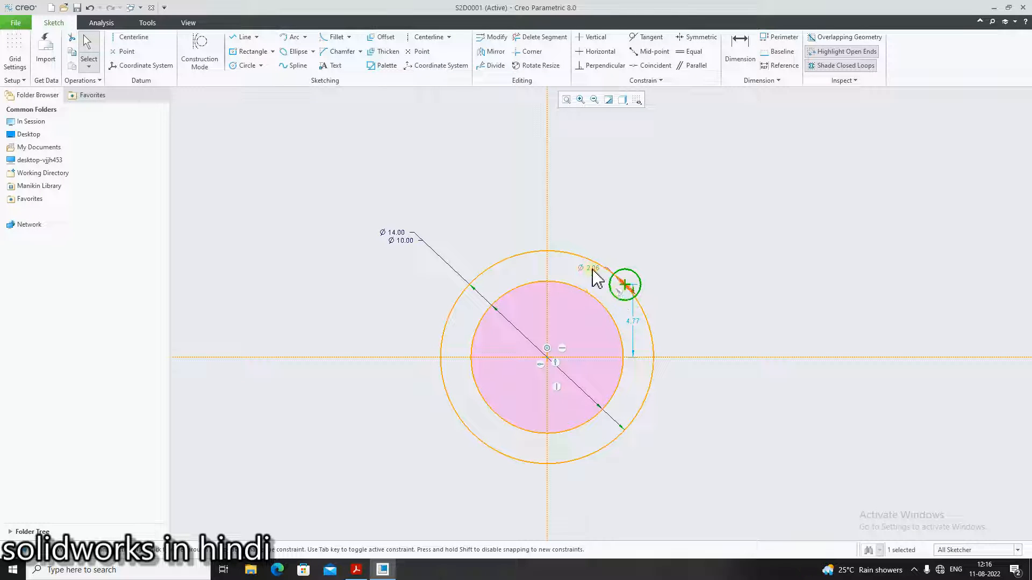
Step: Check the hole size in the PDF drawing, then set the small upper-right circle's diameter to 1.2
click(356, 569)
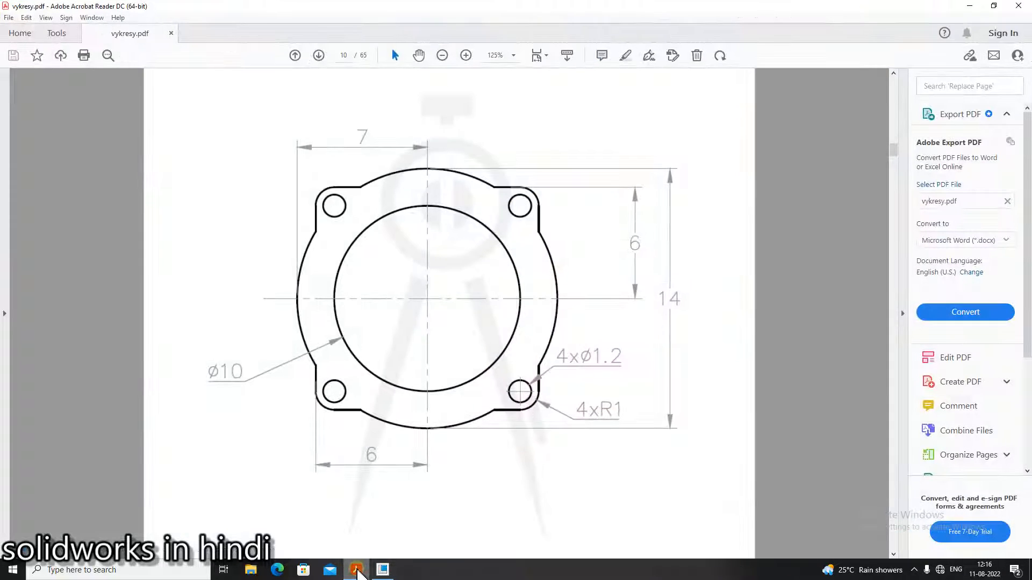
click(357, 571)
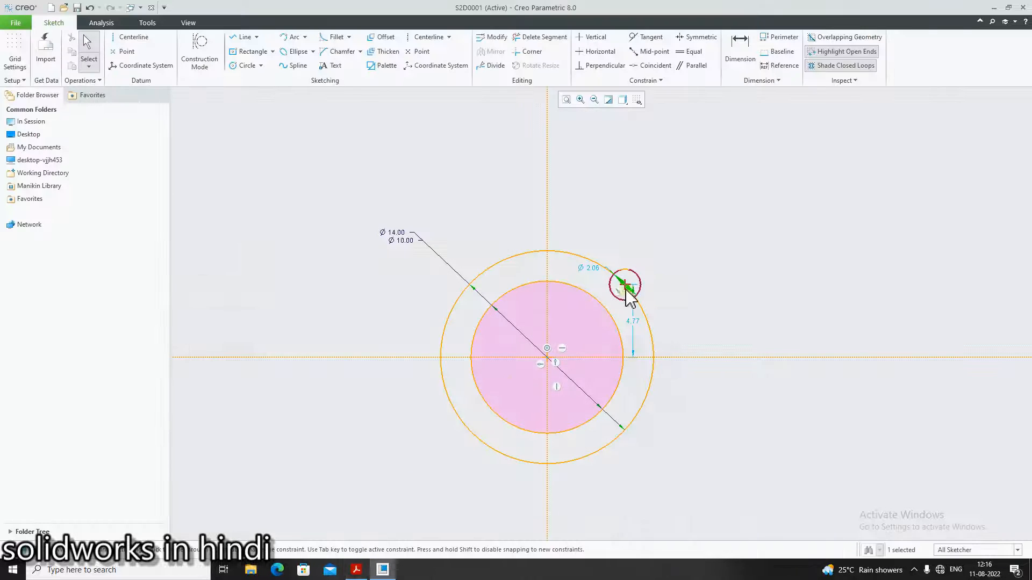
double_click(592, 268)
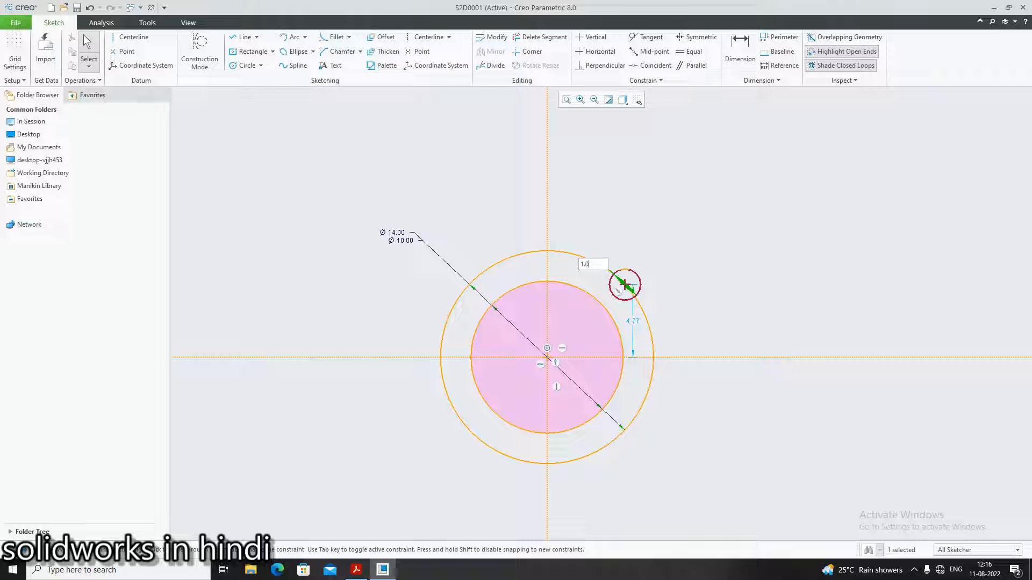
key(Return)
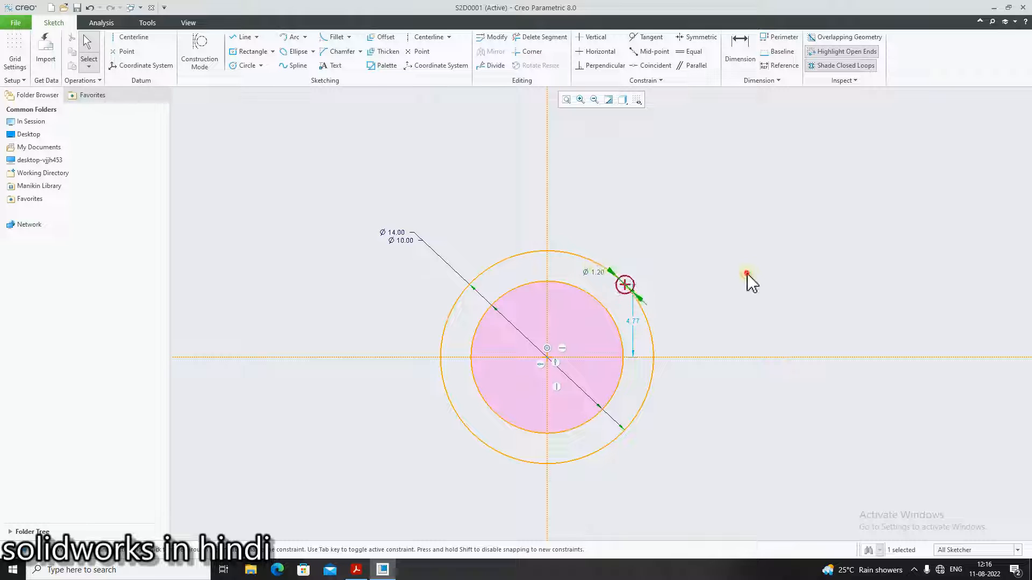
Step: Check the hole location in the PDF drawing, then draw a line from the centerline intersection to the small circle's center
click(359, 570)
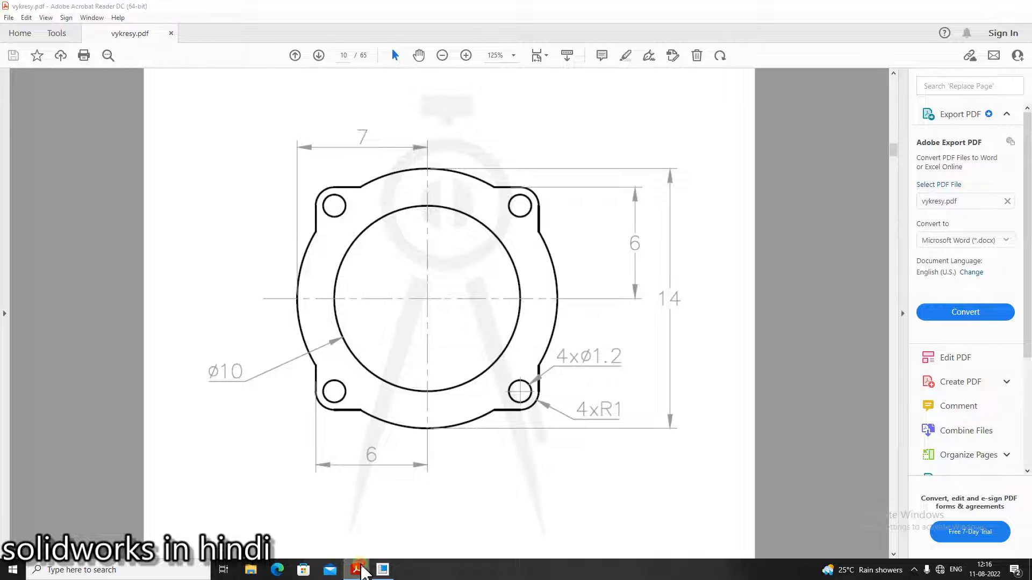
click(362, 571)
click(359, 572)
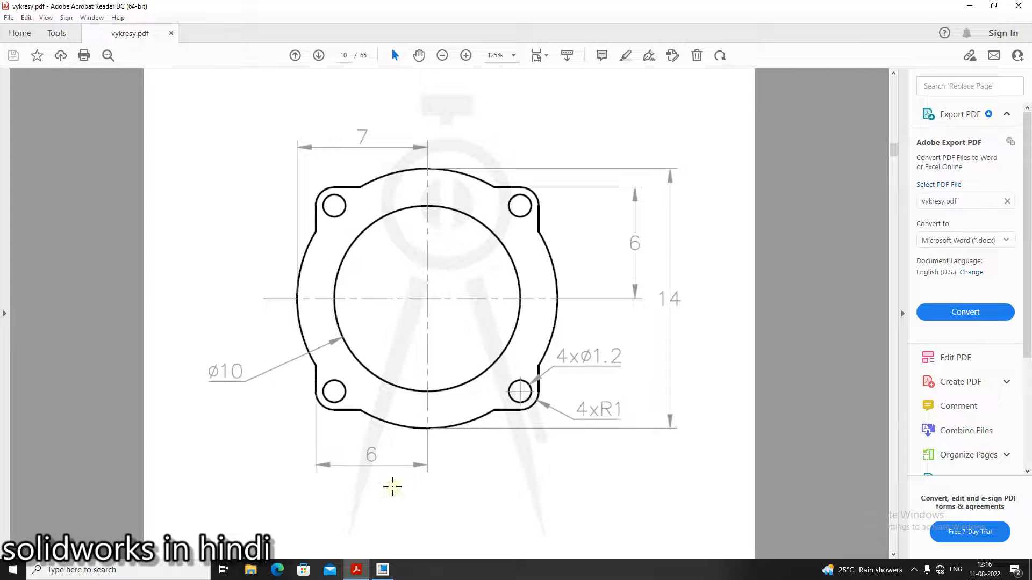
click(356, 571)
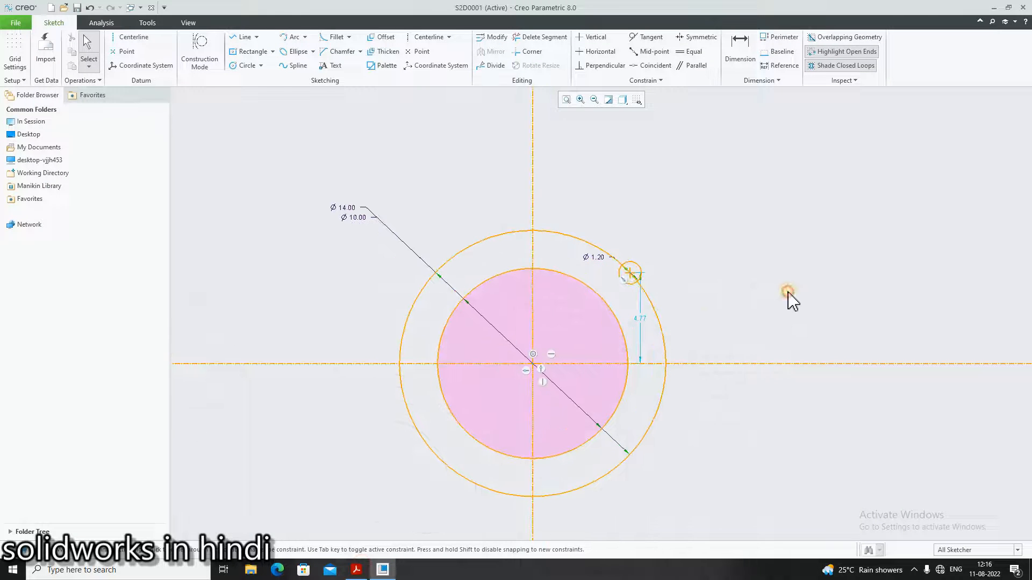
scroll(602, 309, up, 1)
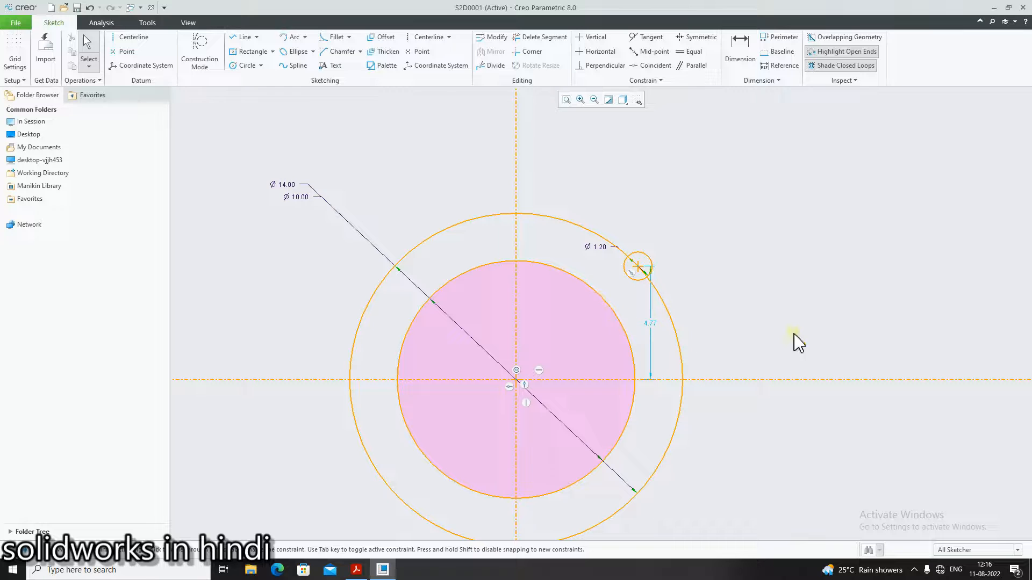
click(258, 37)
click(674, 160)
click(257, 37)
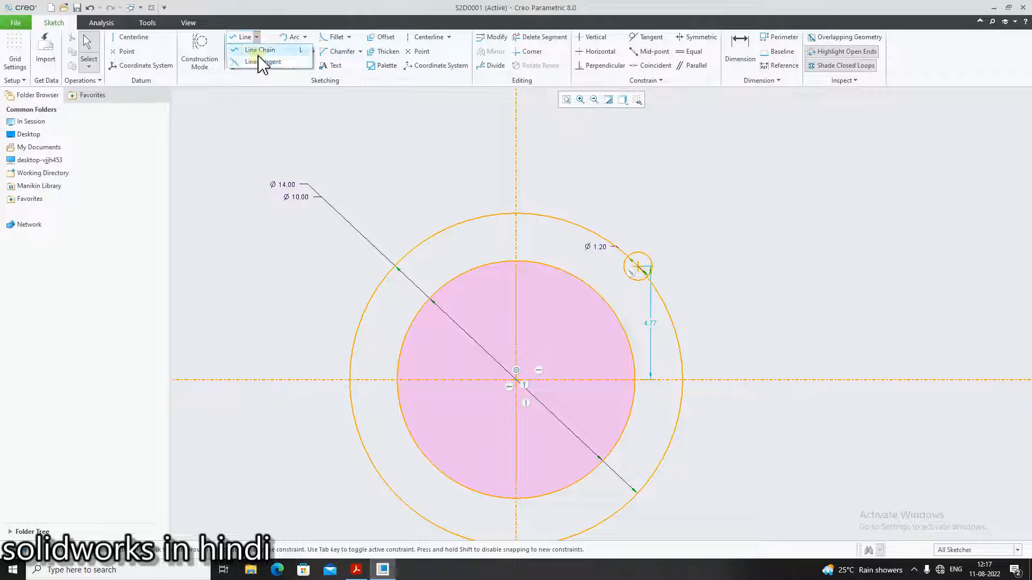
click(261, 50)
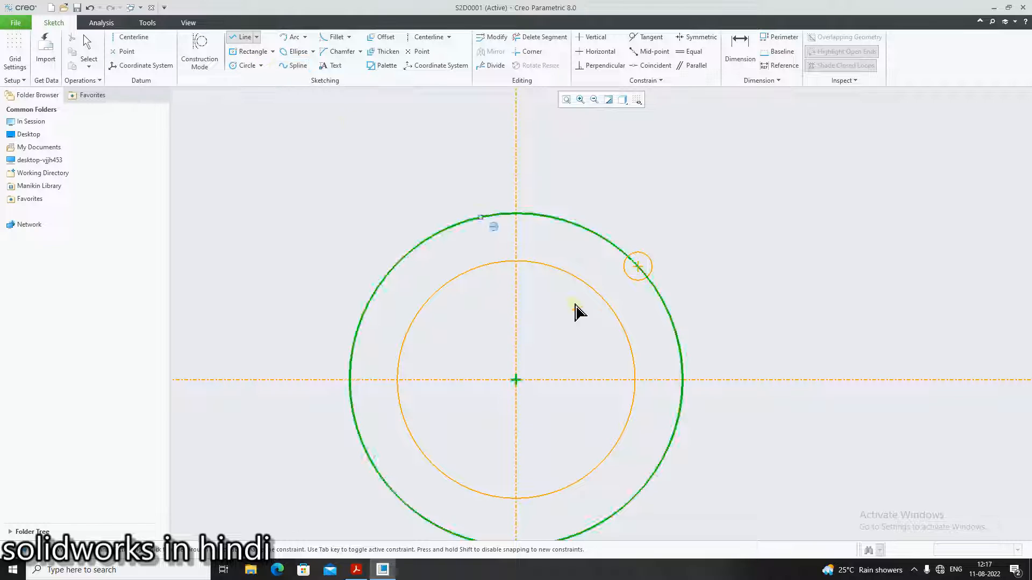
click(517, 380)
click(637, 267)
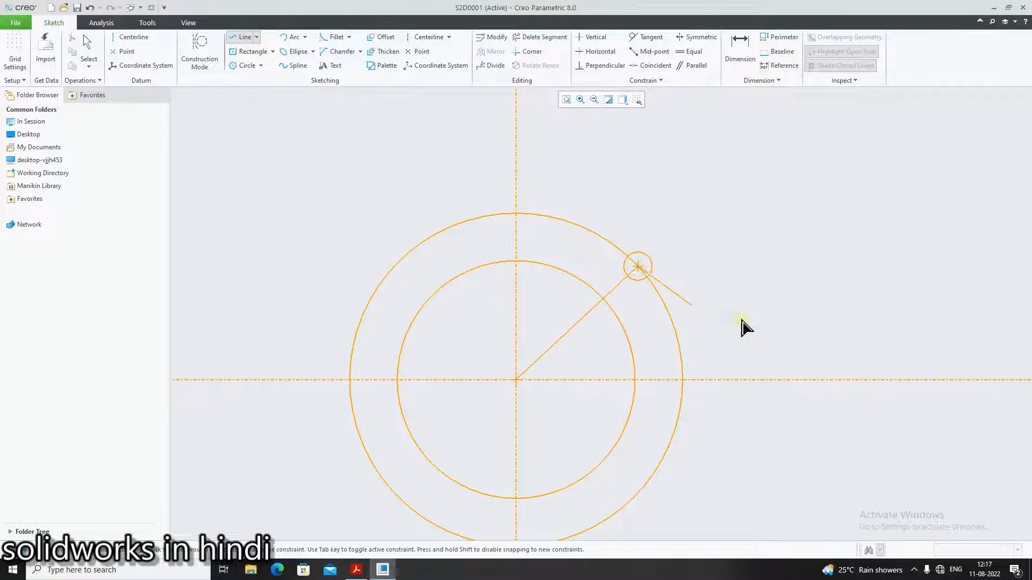
middle_click(744, 328)
middle_click(551, 330)
Step: Convert the diagonal line between the two circle centers to construction geometry
click(575, 329)
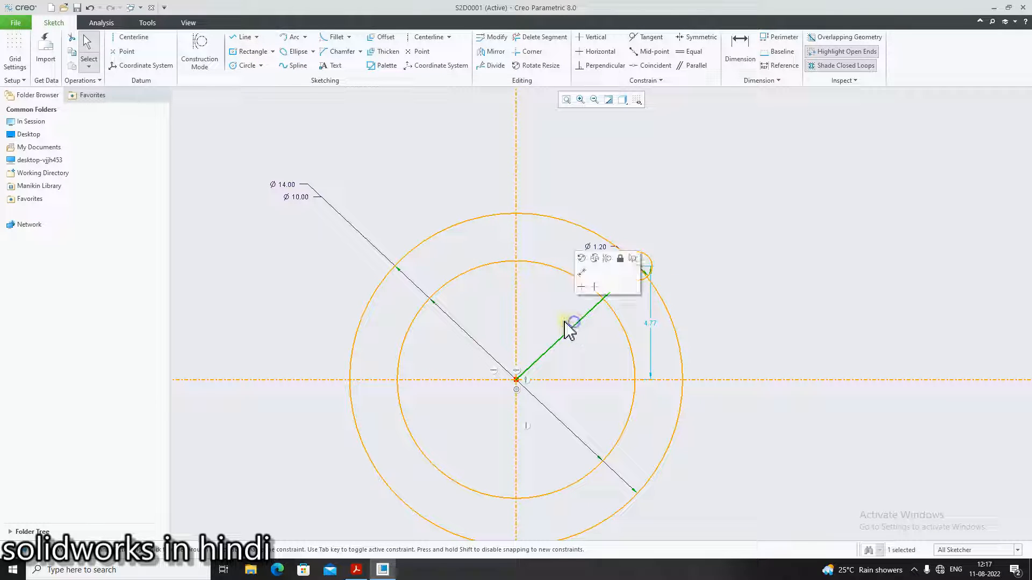
click(617, 259)
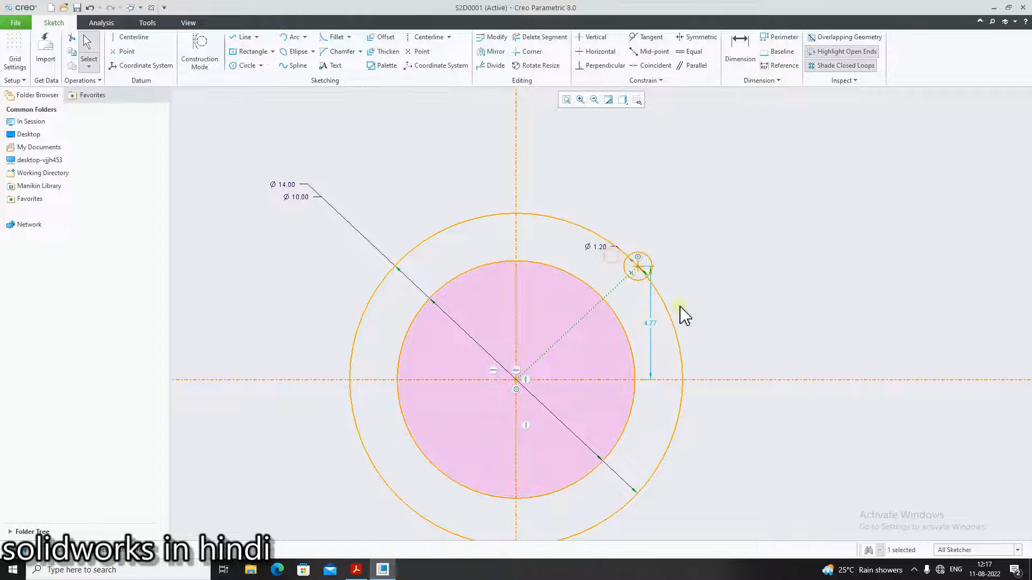
click(736, 328)
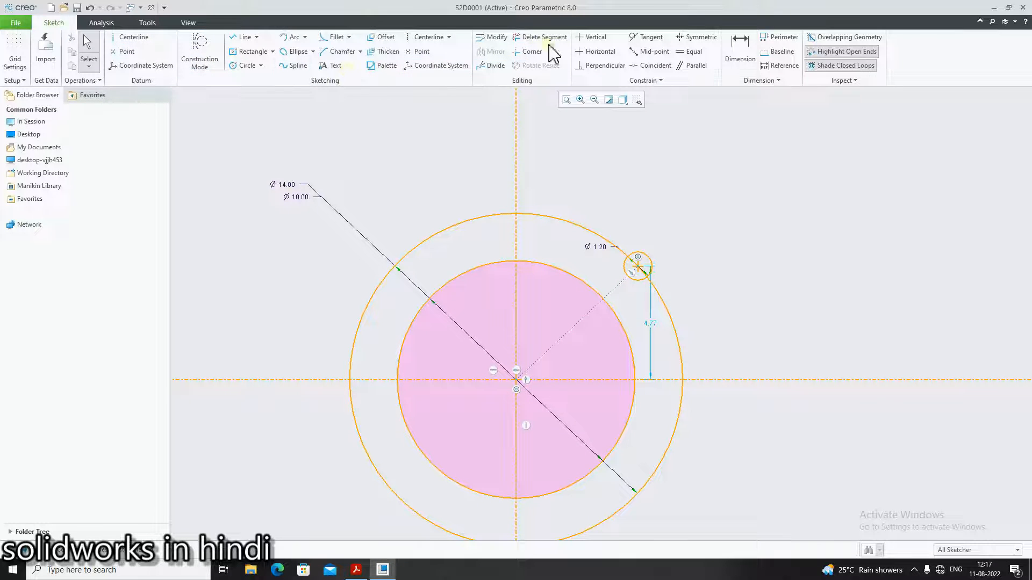
Step: Dimension the angle between the construction line and the horizontal centerline and set it to 45 degrees
click(740, 51)
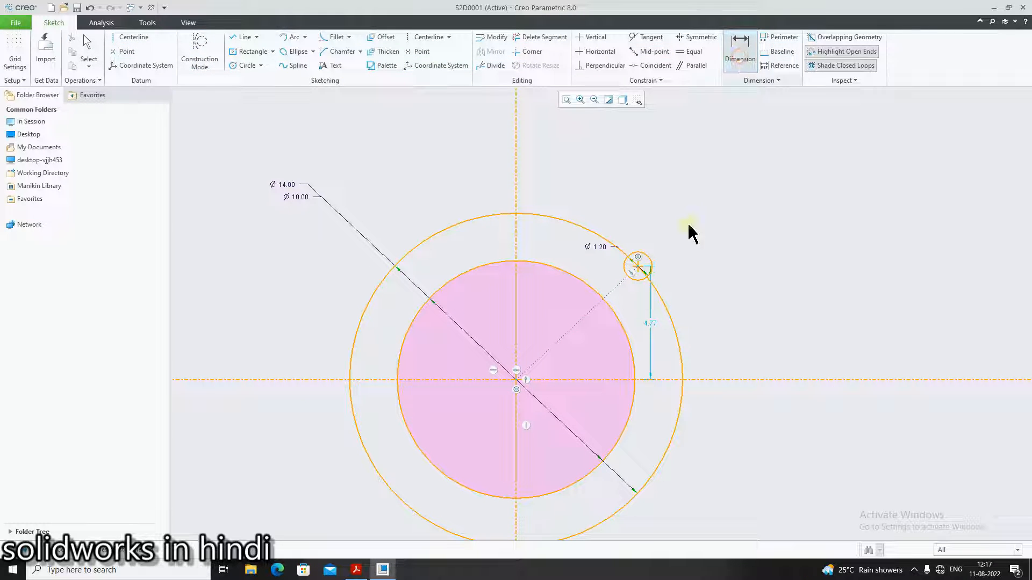
click(562, 340)
middle_click(587, 354)
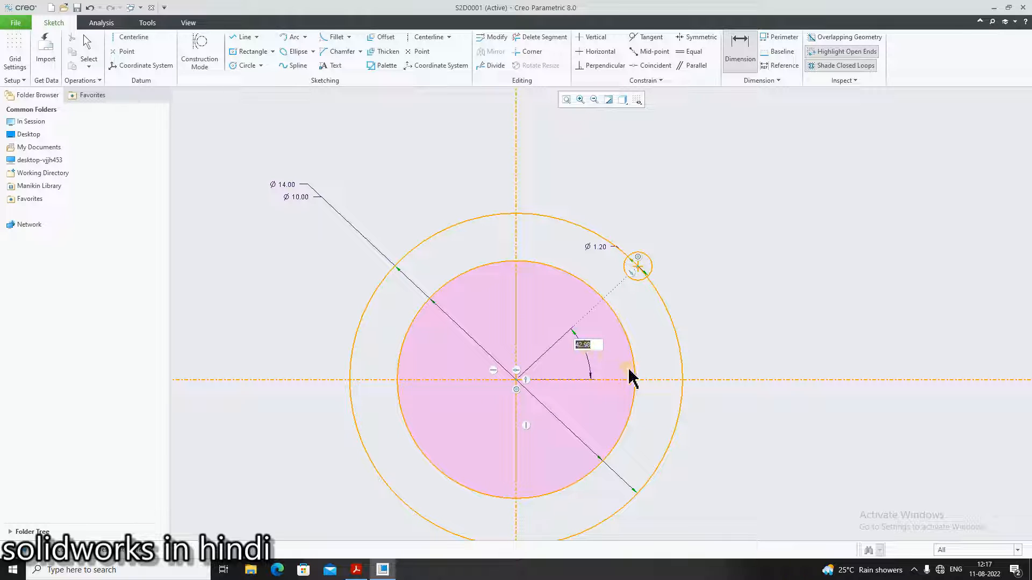
text(45)
key(Return)
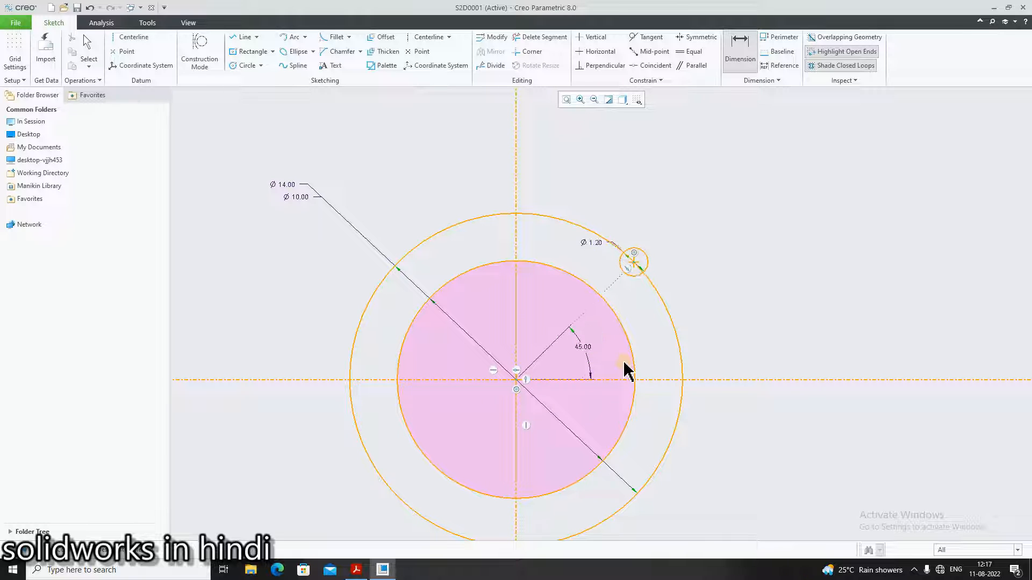
middle_click(773, 319)
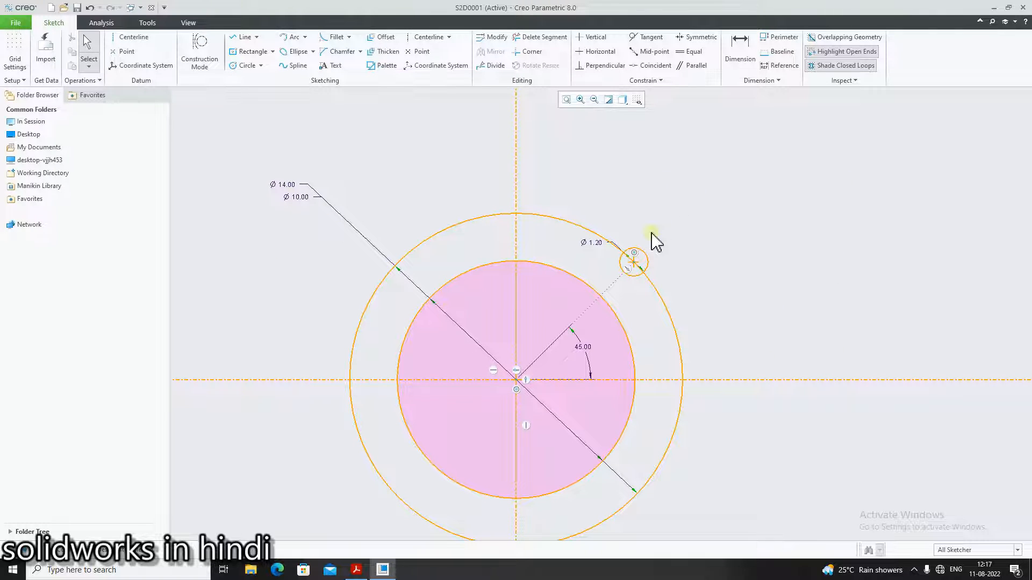
Step: Mirror the 1.2 mm hole circle about the vertical centerline
click(646, 260)
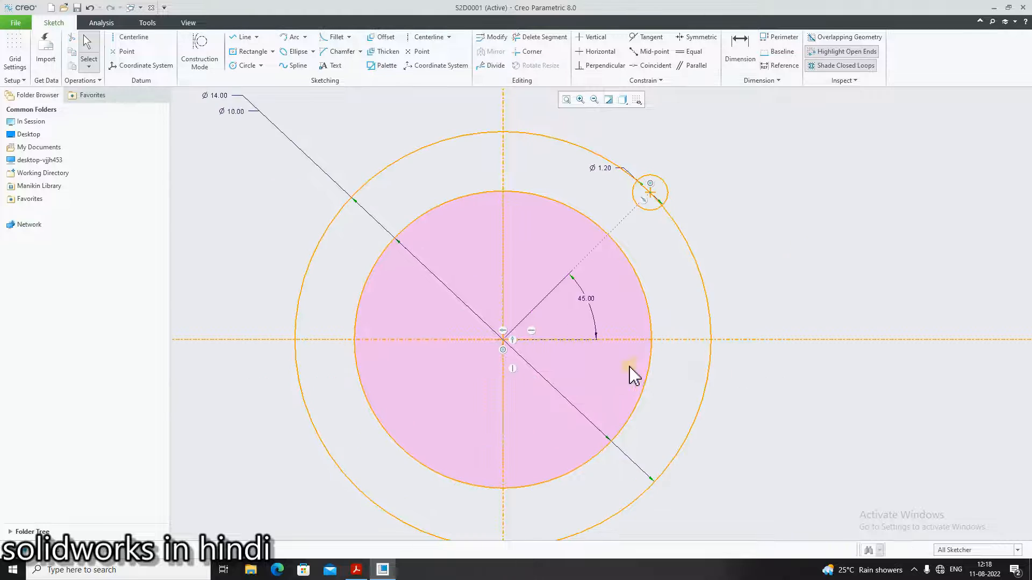
scroll(630, 366, up, 2)
scroll(618, 373, down, 1)
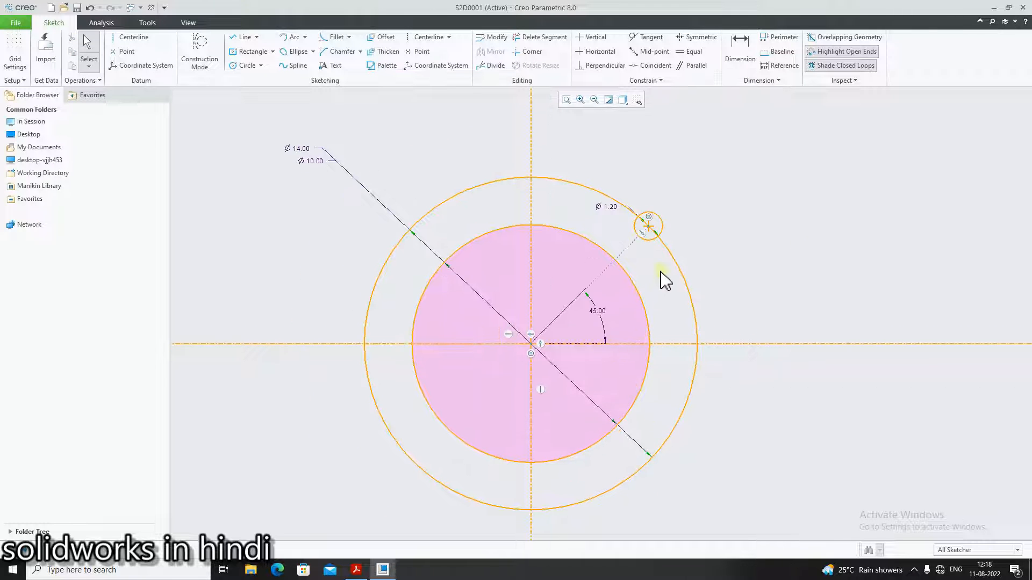
click(661, 221)
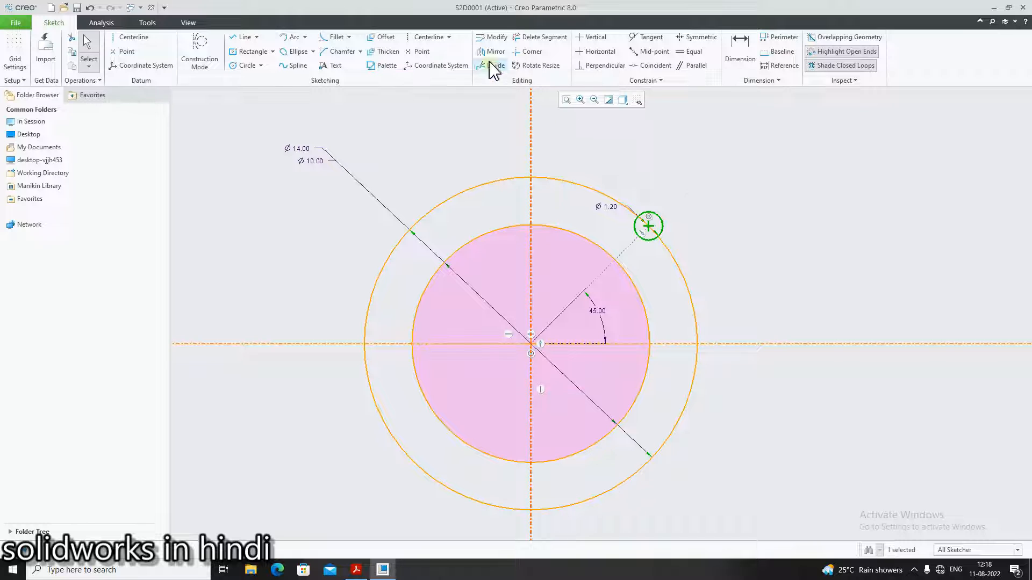
click(490, 52)
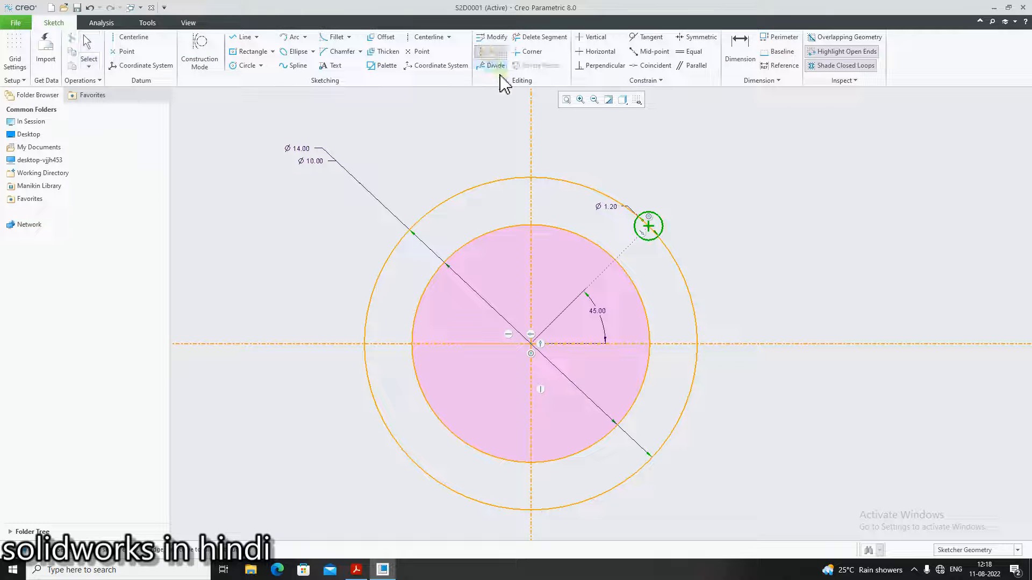
click(531, 112)
click(741, 262)
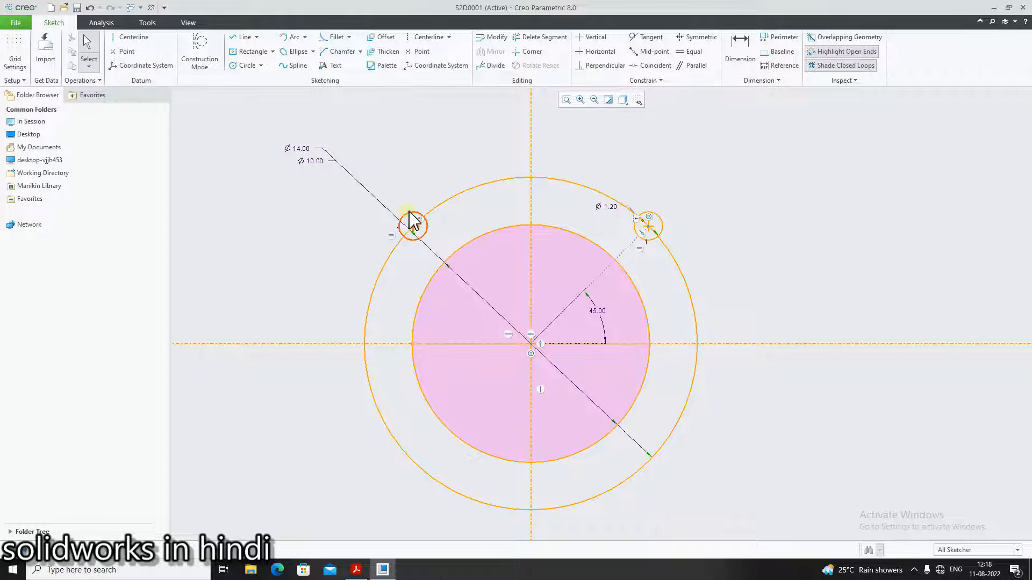
Step: Mirror both upper hole circles about the horizontal centerline
click(410, 215)
ctrl+click(657, 219)
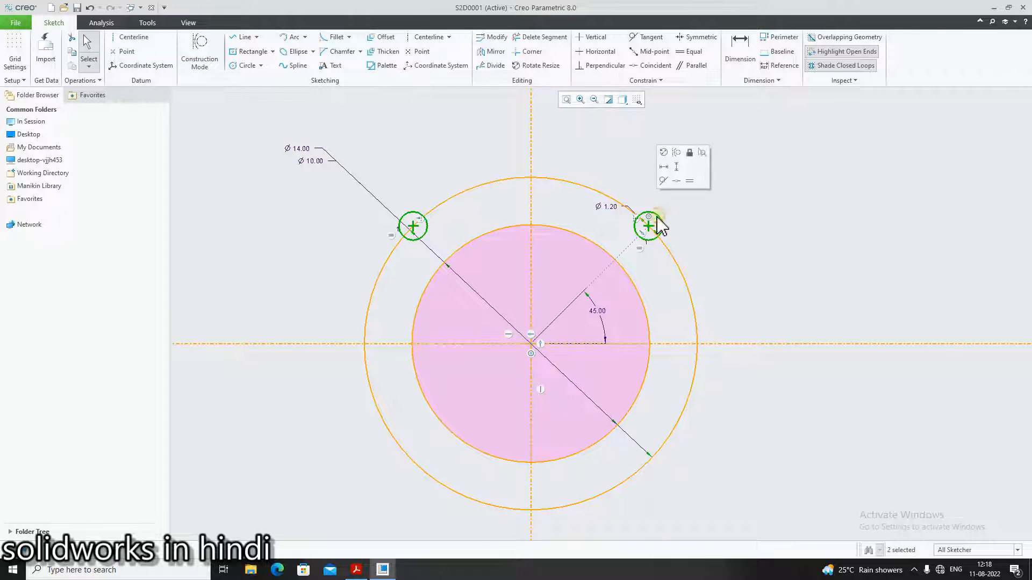
click(492, 51)
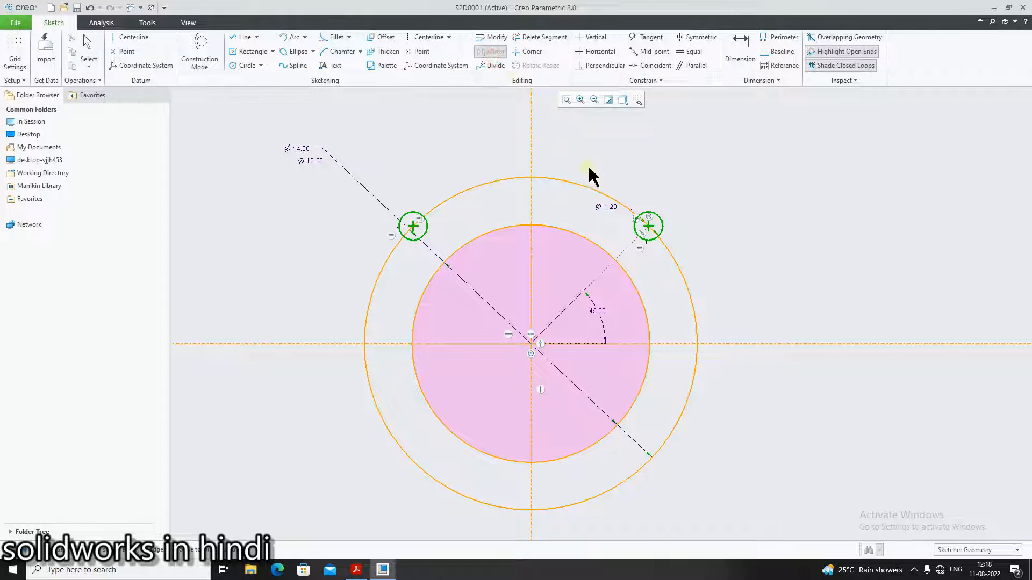
click(756, 344)
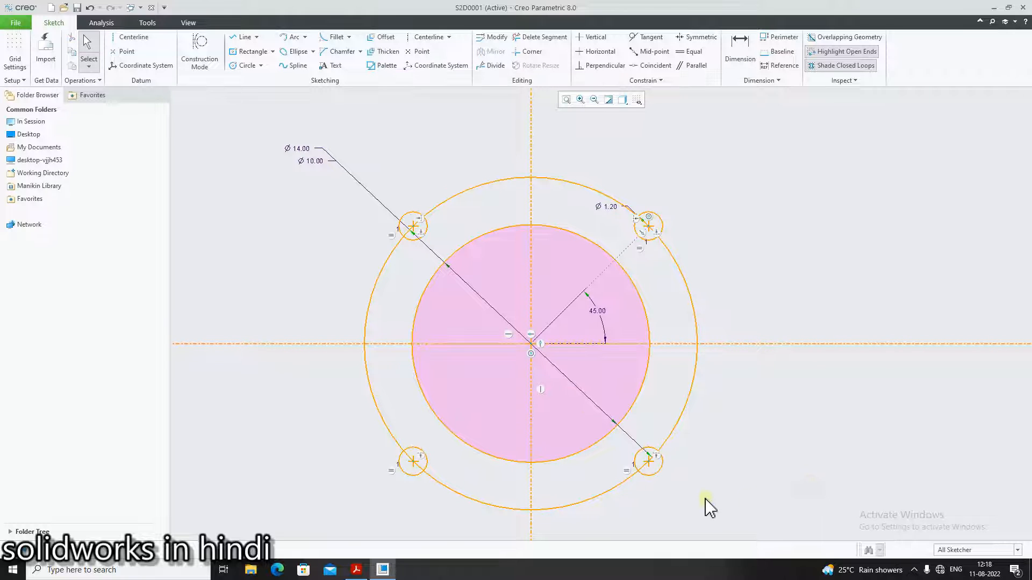
scroll(583, 532, up, 1)
scroll(583, 532, down, 1)
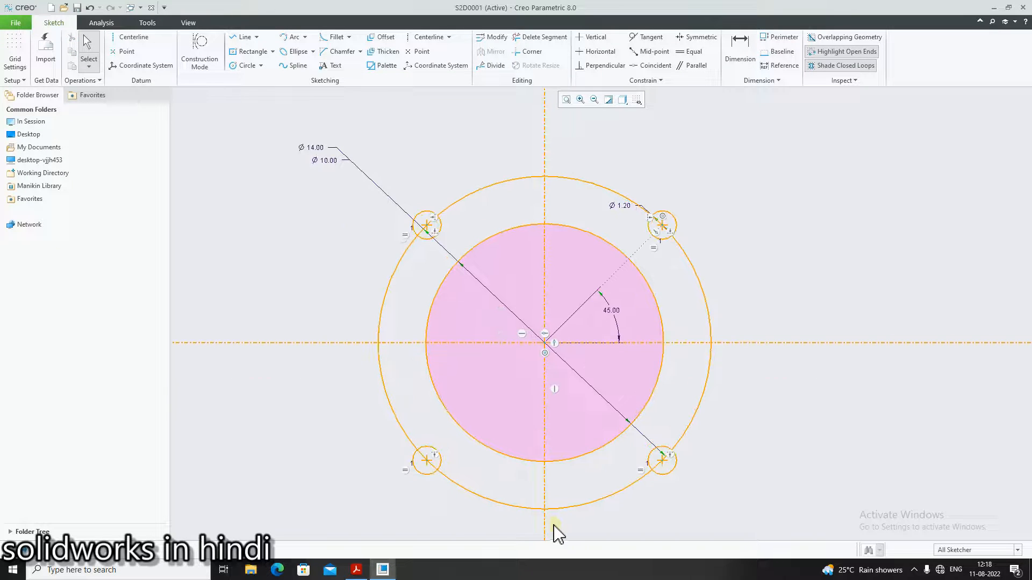
Step: Check the corner radius in the PDF drawing, then sketch equal concentric circles about 2.2 mm in diameter around all four holes
click(360, 576)
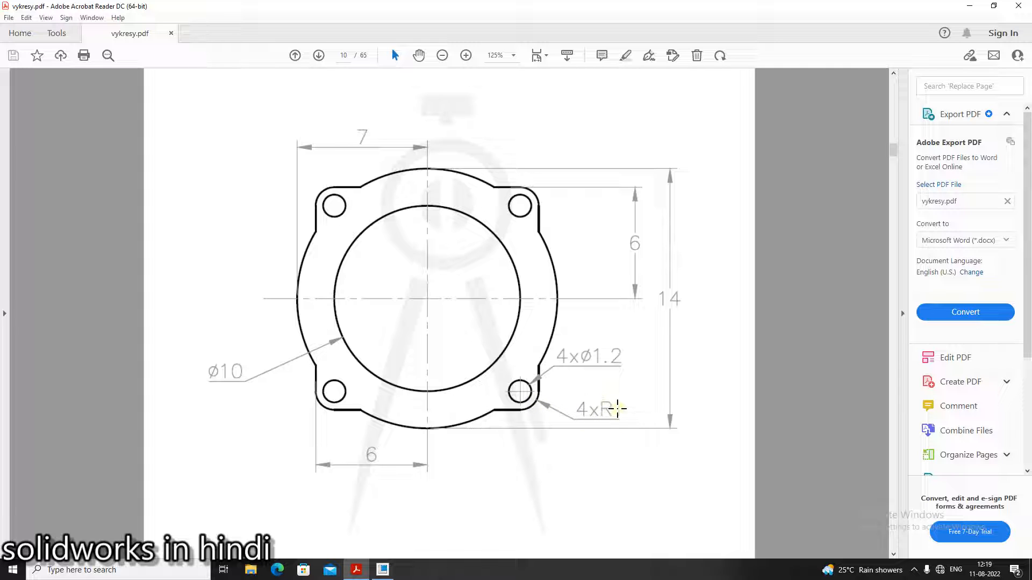
click(382, 569)
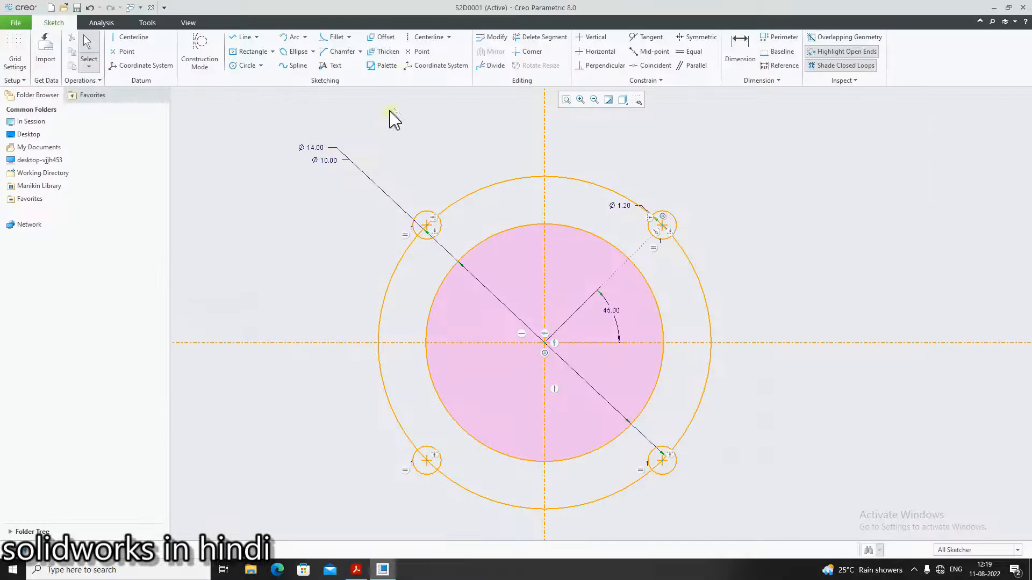
click(246, 65)
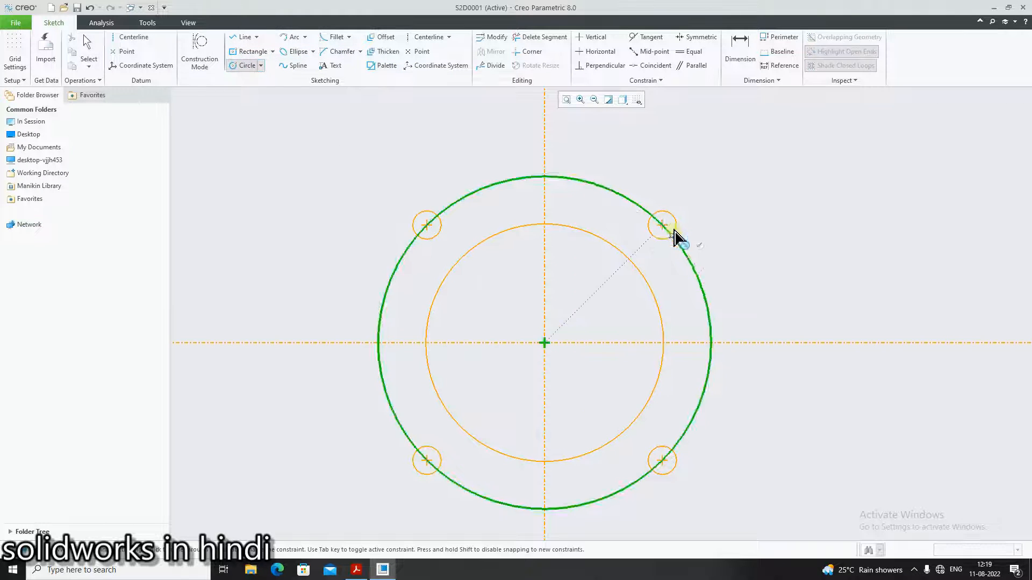
click(661, 225)
click(685, 214)
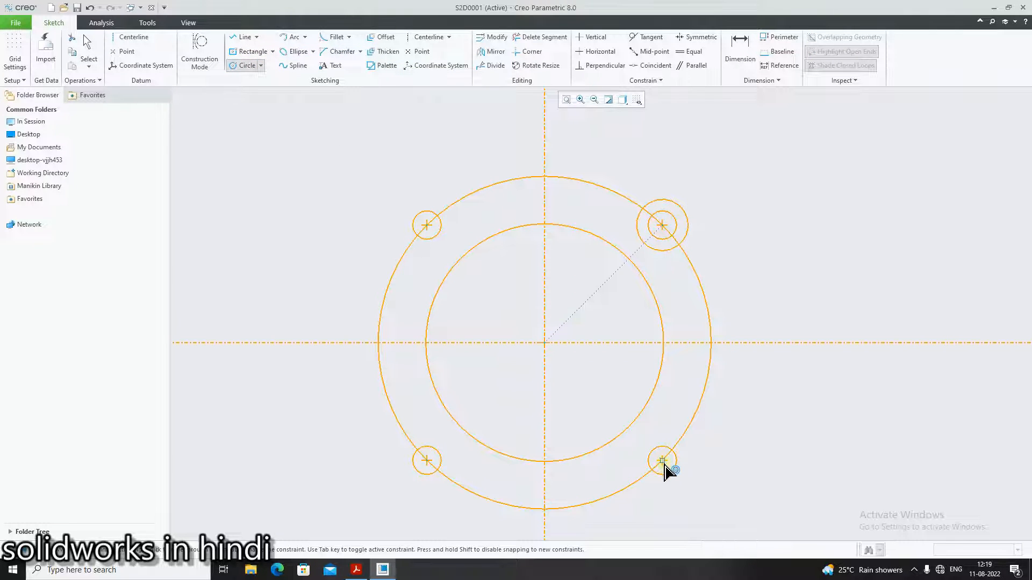
click(662, 461)
click(686, 482)
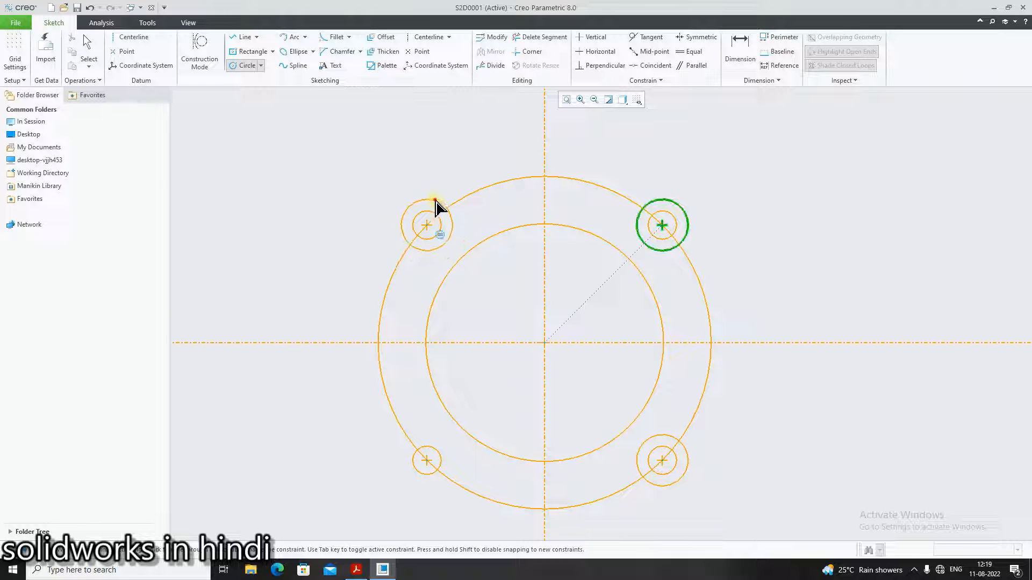
click(438, 207)
click(430, 463)
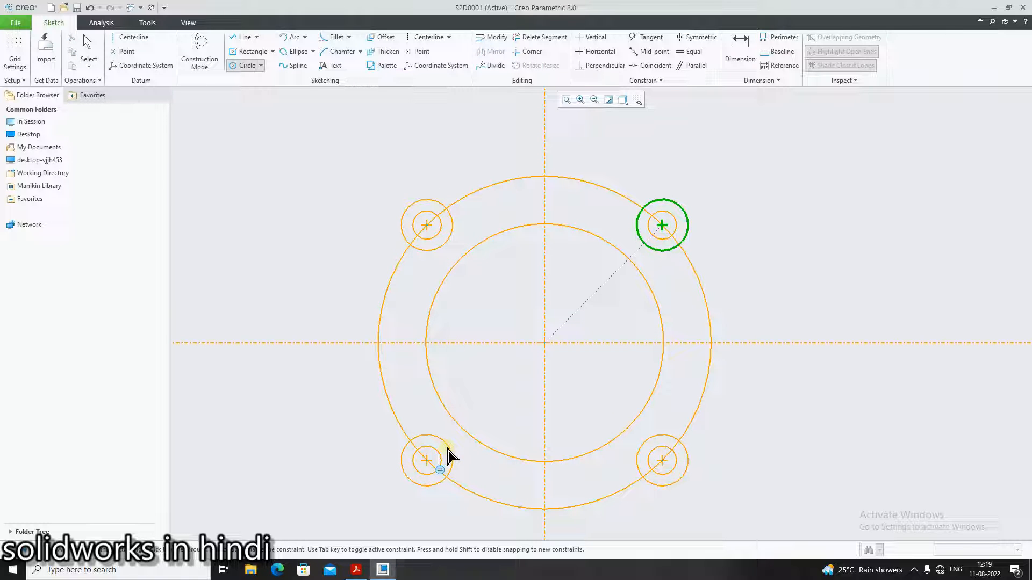
click(447, 448)
middle_click(795, 230)
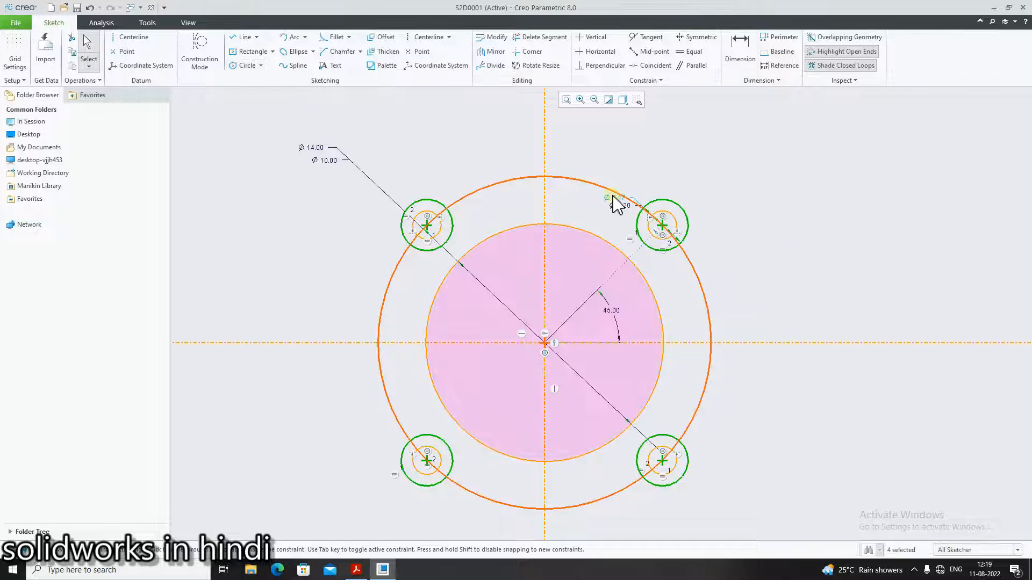
Step: Reposition the upper-right boss circle's diameter dimension and set it to 2 mm
drag(615, 198, 669, 165)
double_click(682, 163)
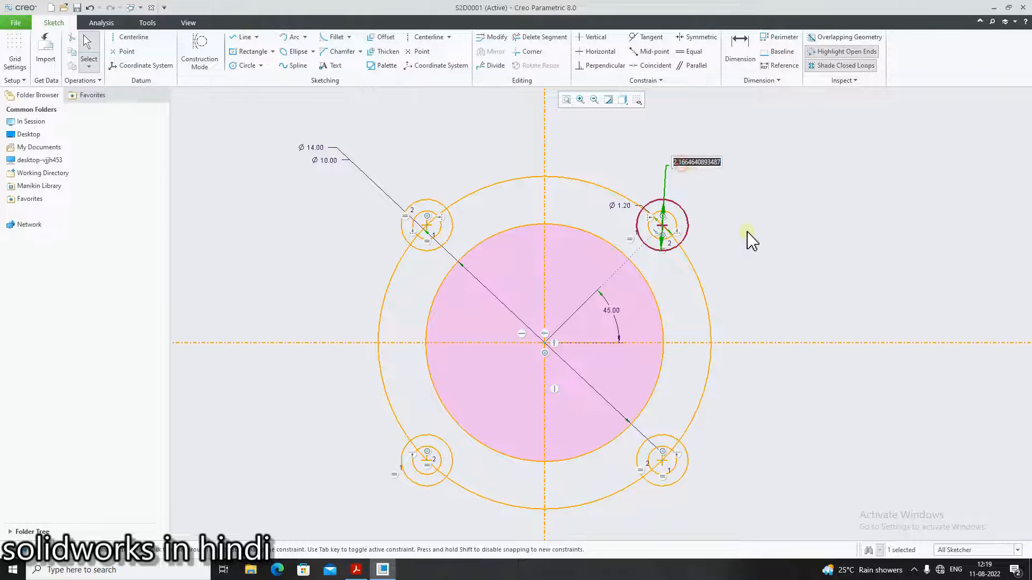
text(2)
key(Return)
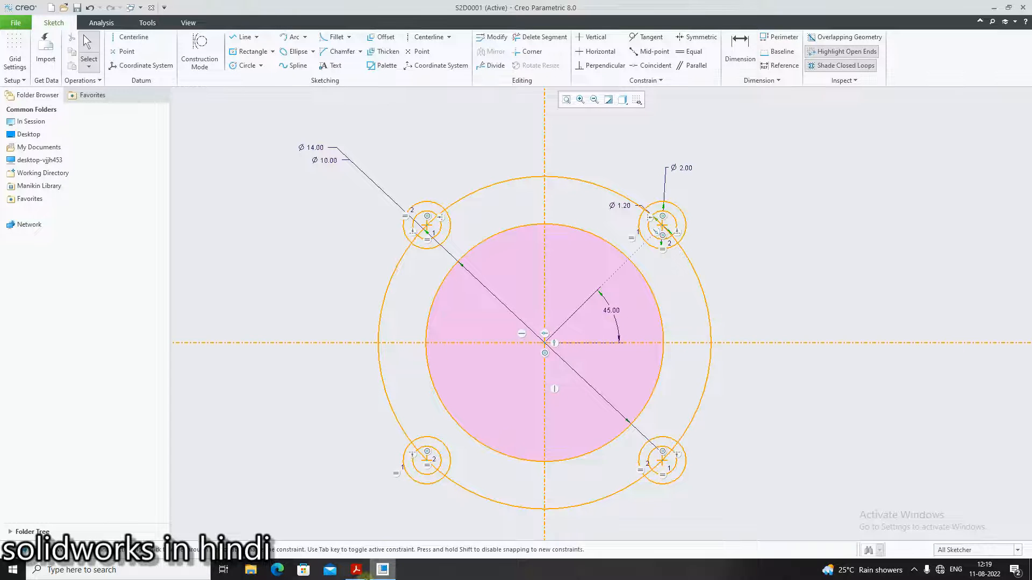
Step: Check the corner outline in the PDF drawing, then draw horizontal and vertical tangent lines from the upper-left boss circle to the outer circle
click(356, 570)
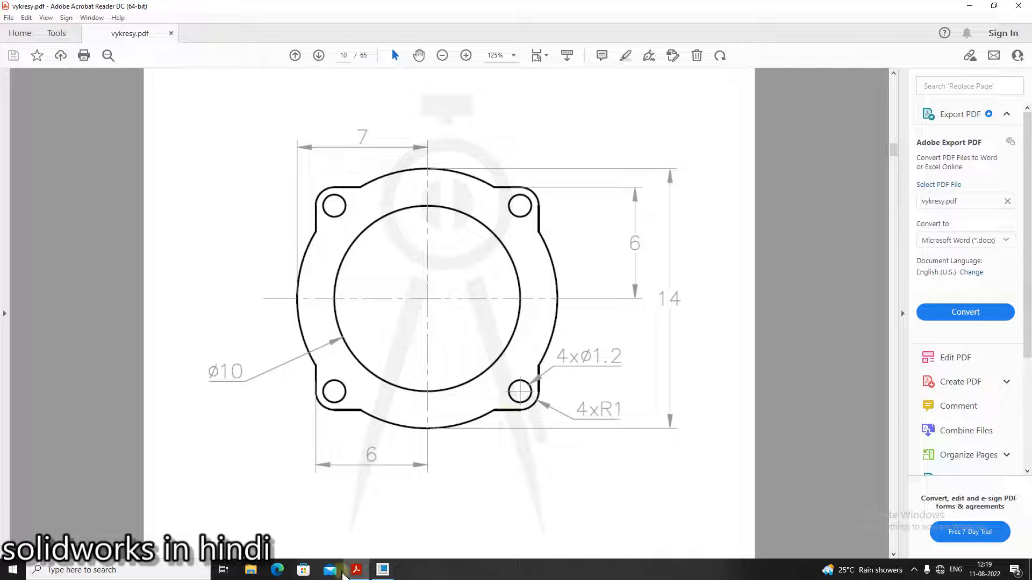
mouse_move(357, 573)
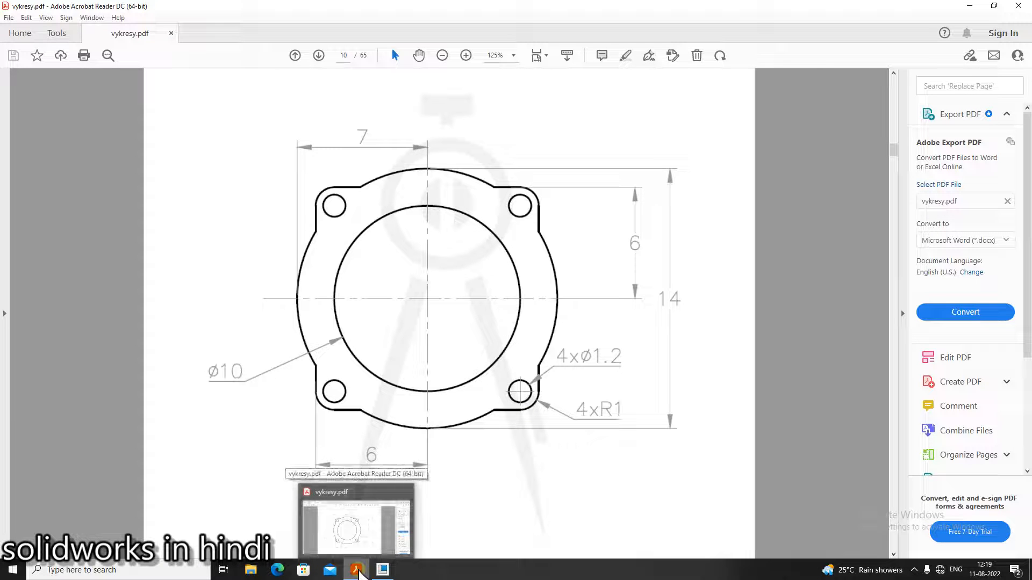
click(358, 573)
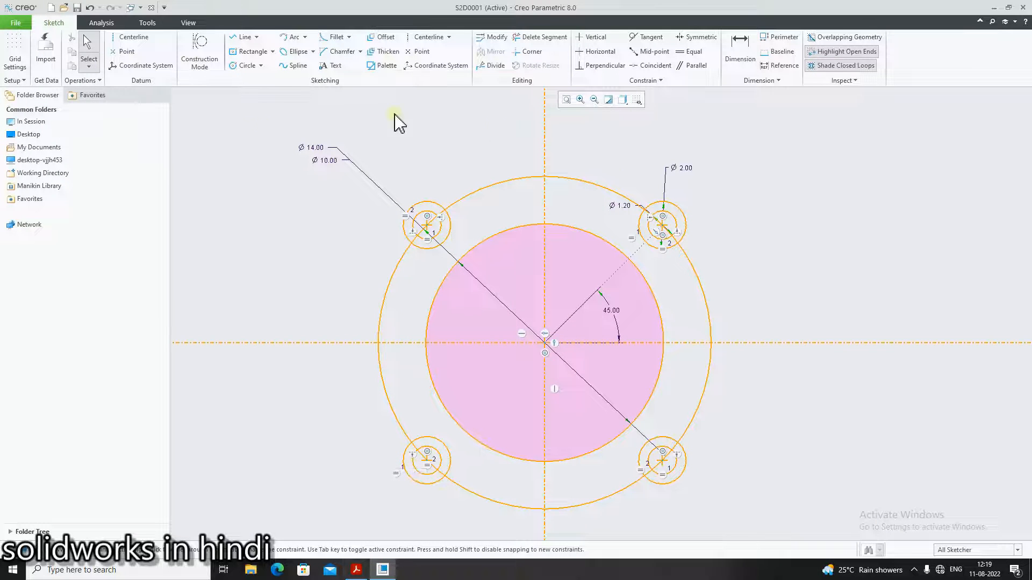
click(237, 37)
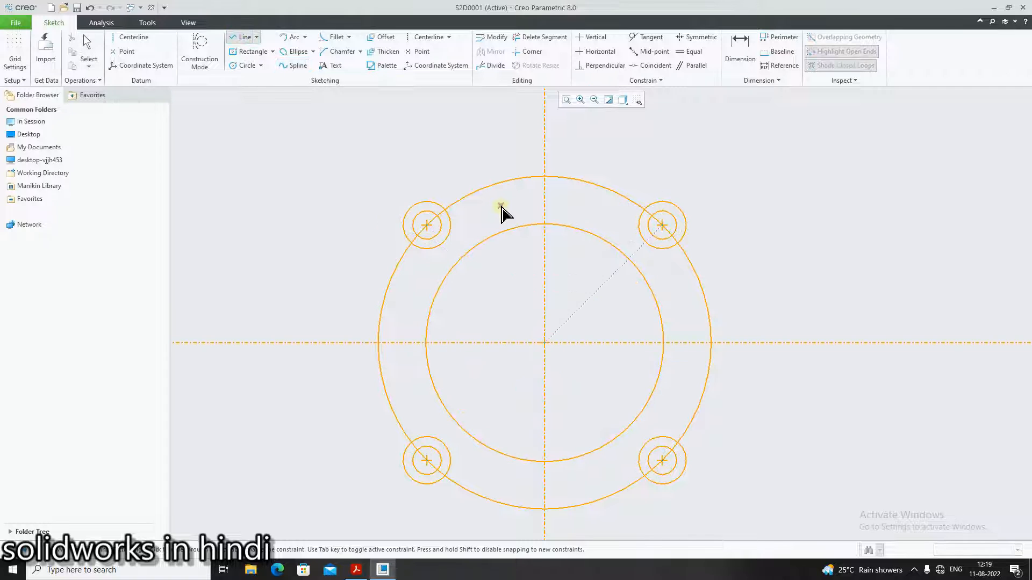
scroll(500, 212, up, 3)
click(359, 197)
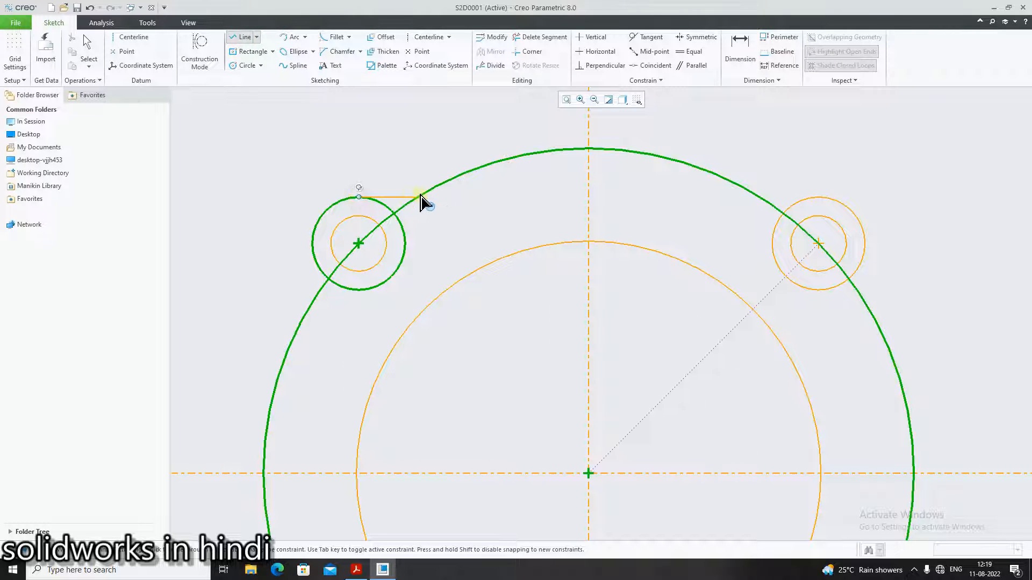
click(419, 197)
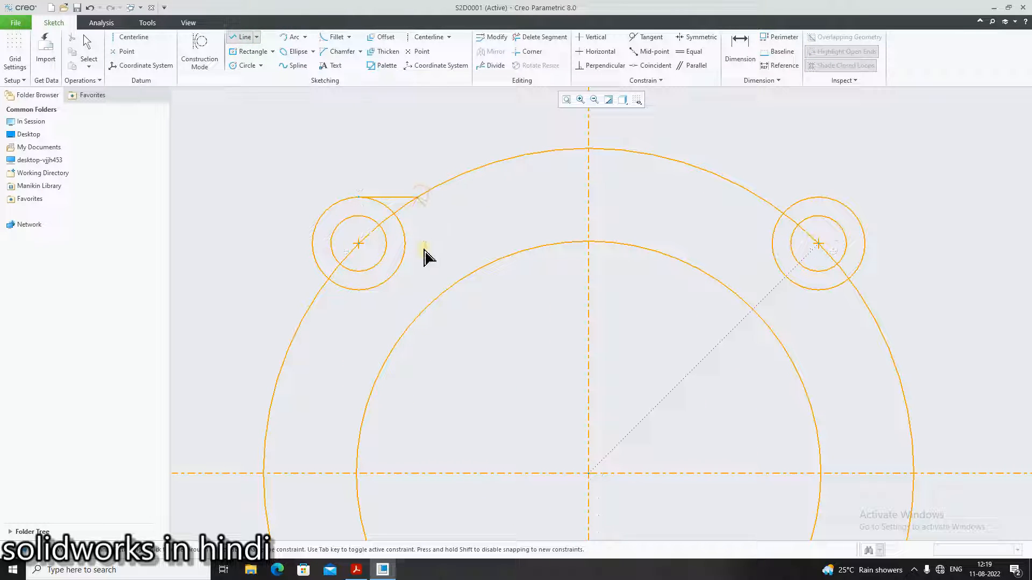
middle_click(312, 334)
click(312, 244)
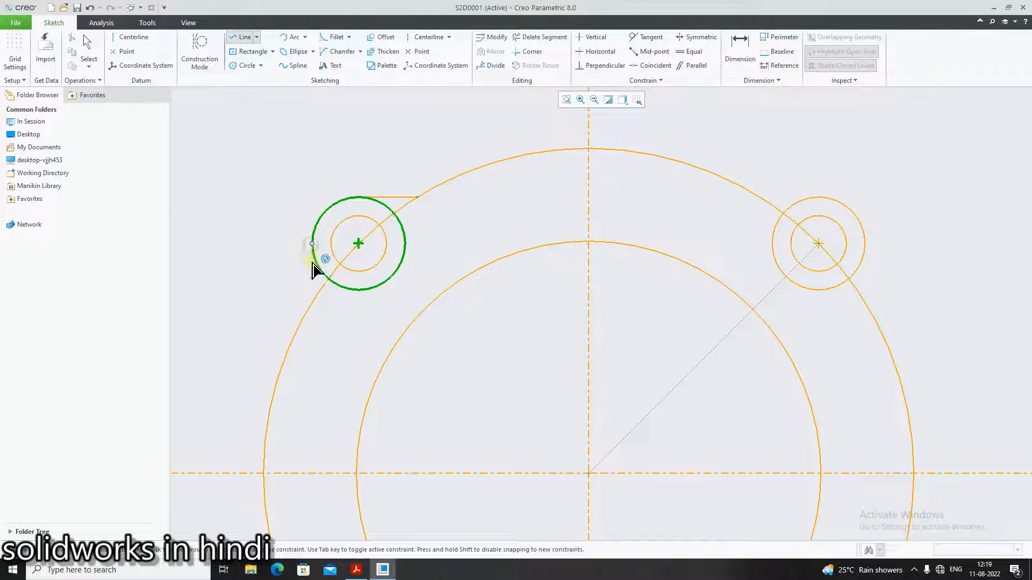
click(312, 302)
middle_click(879, 290)
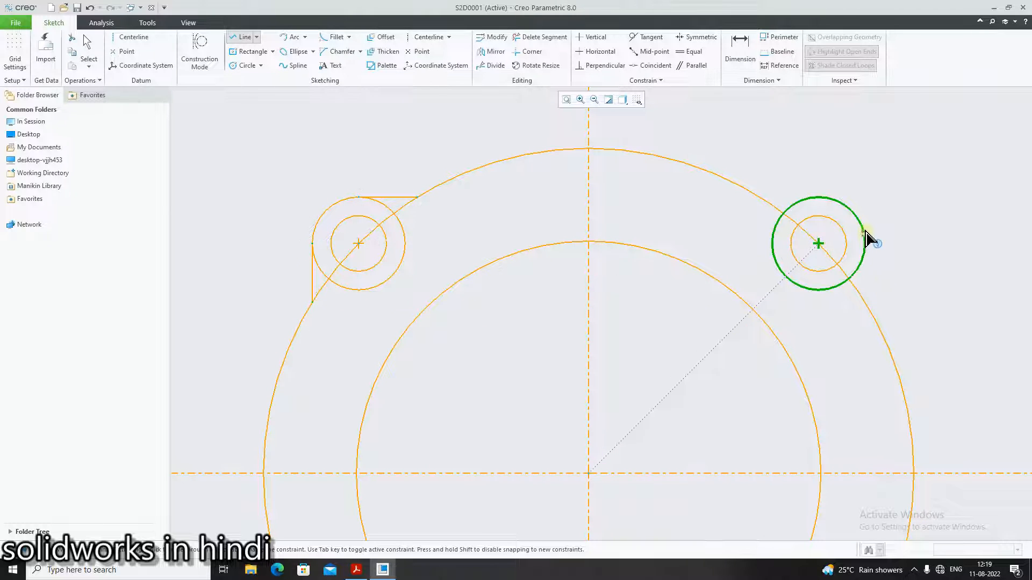
Step: Draw vertical and horizontal tangent lines from the upper-right boss circle to the outer circle
click(865, 244)
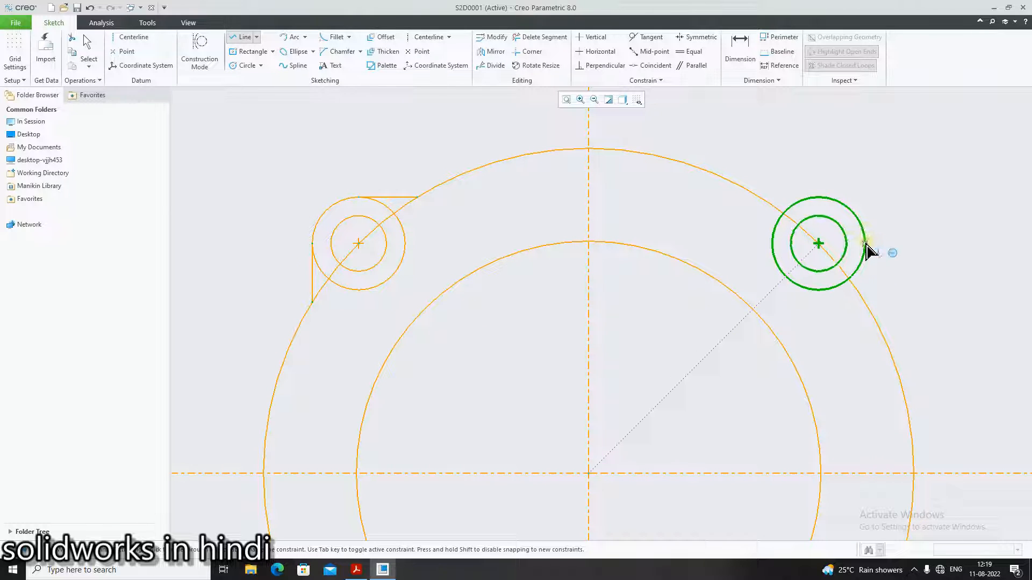
click(865, 302)
middle_click(838, 268)
click(818, 197)
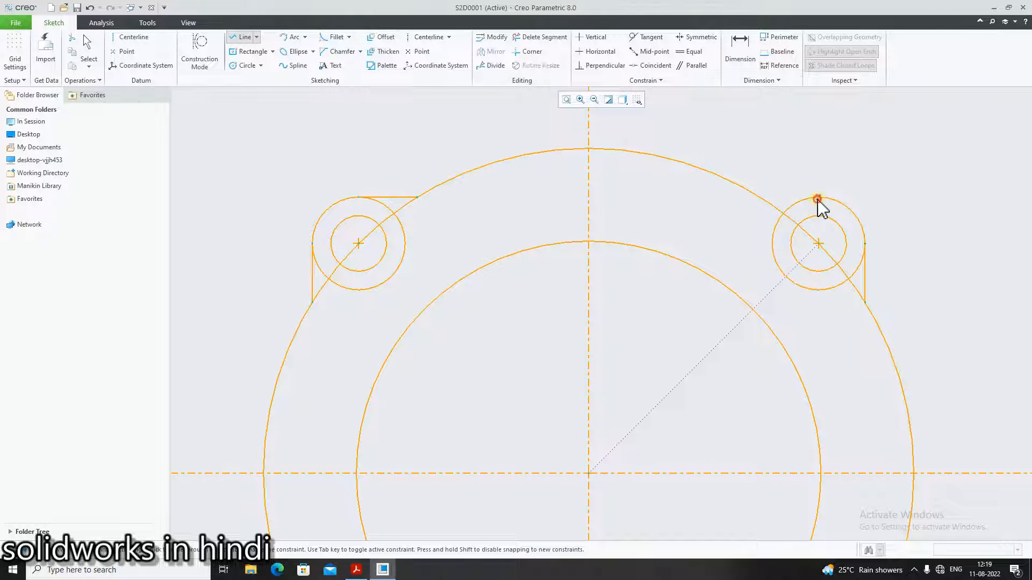
click(760, 198)
middle_click(957, 468)
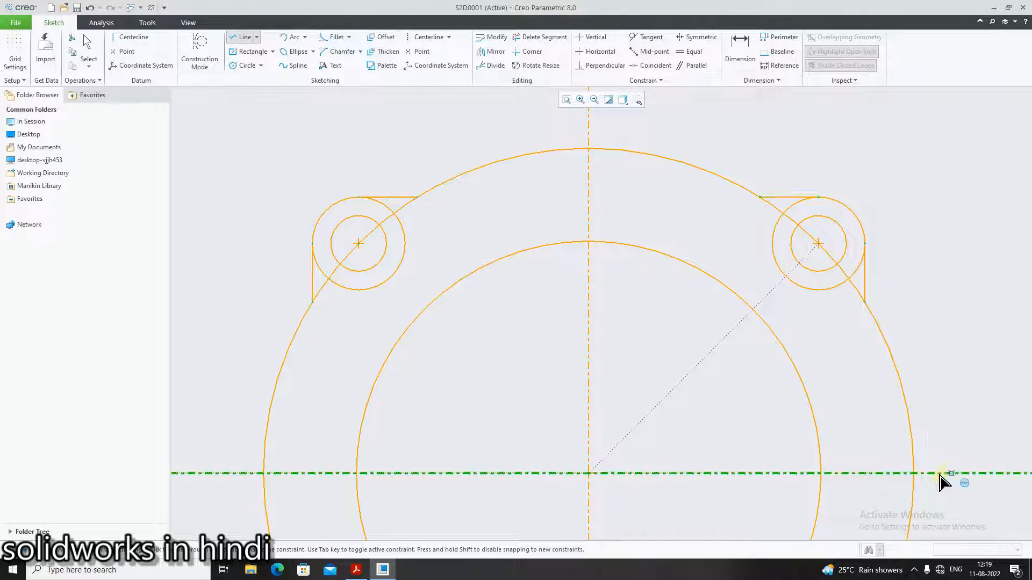
Step: Draw horizontal and vertical tangent lines from the lower-left boss circle to the outer circle
scroll(935, 476, up, 5)
scroll(918, 535, down, 3)
scroll(733, 495, up, 4)
scroll(822, 529, down, 3)
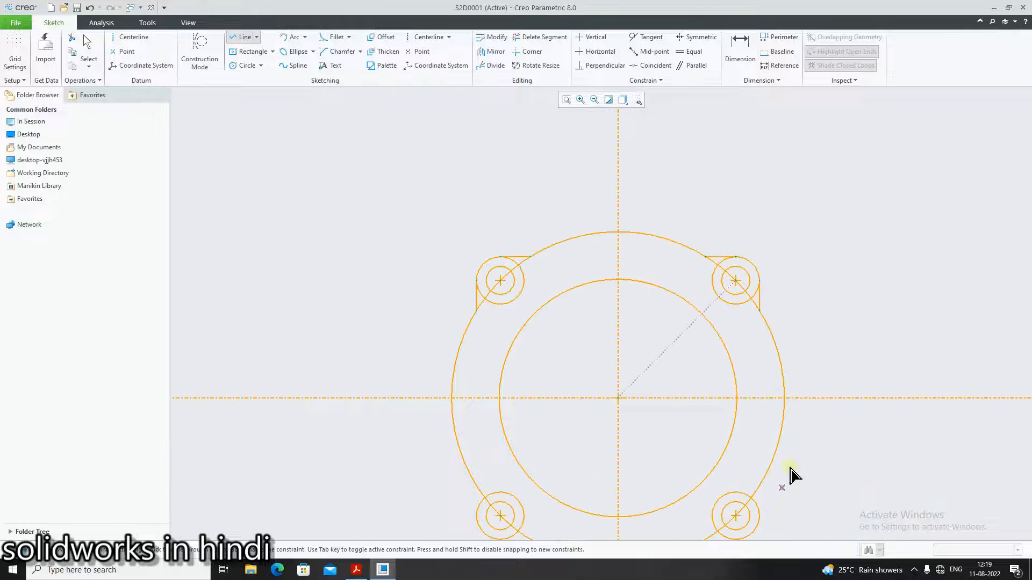
middle_drag(790, 499, 810, 365)
scroll(534, 423, down, 4)
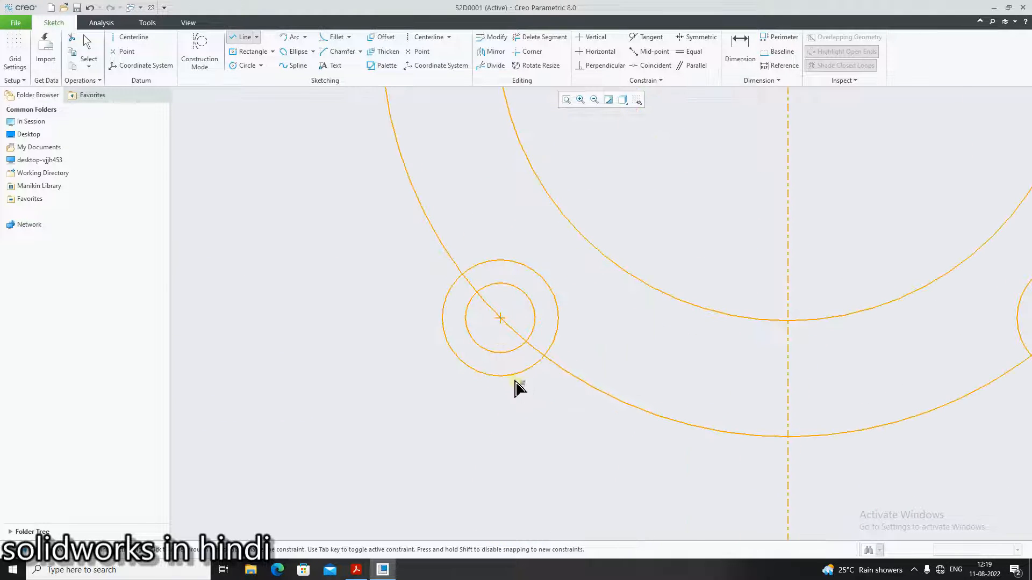
click(496, 377)
click(574, 378)
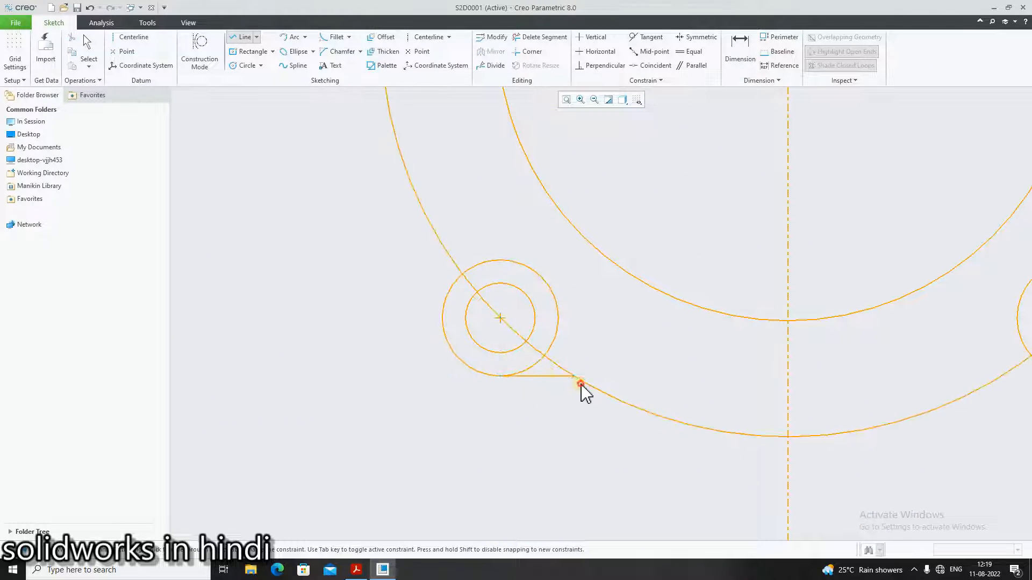
middle_click(446, 329)
click(443, 318)
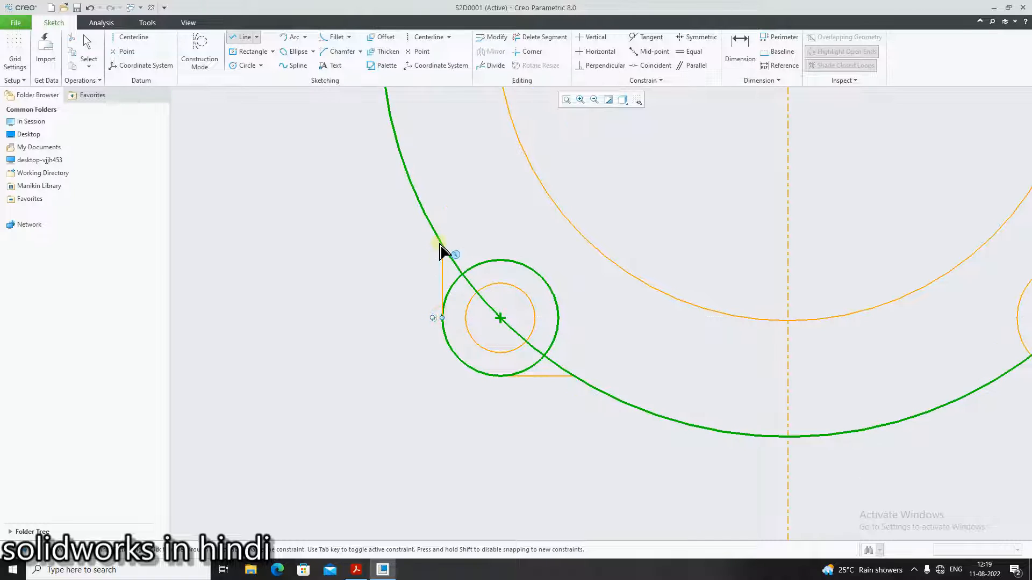
click(440, 243)
Step: Draw horizontal and vertical tangent lines from the lower-right boss circle to the outer circle
scroll(440, 242, up, 3)
scroll(917, 426, down, 4)
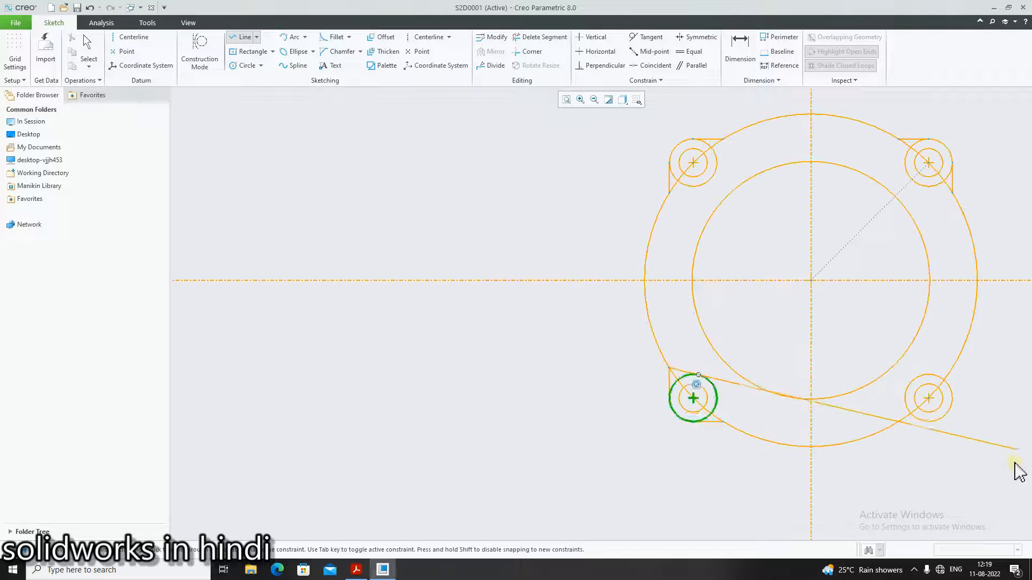
click(927, 424)
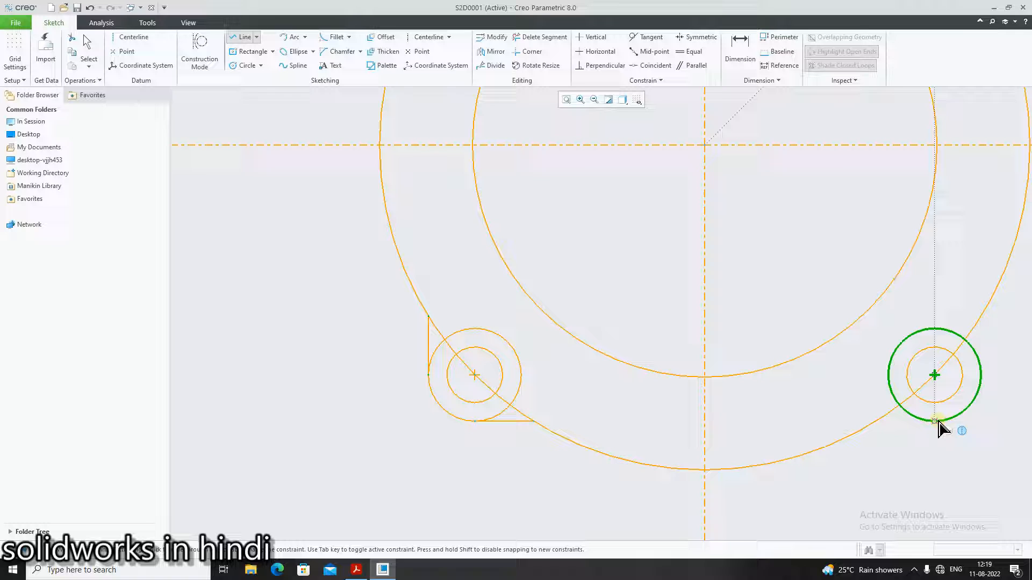
click(873, 423)
middle_click(873, 422)
click(982, 375)
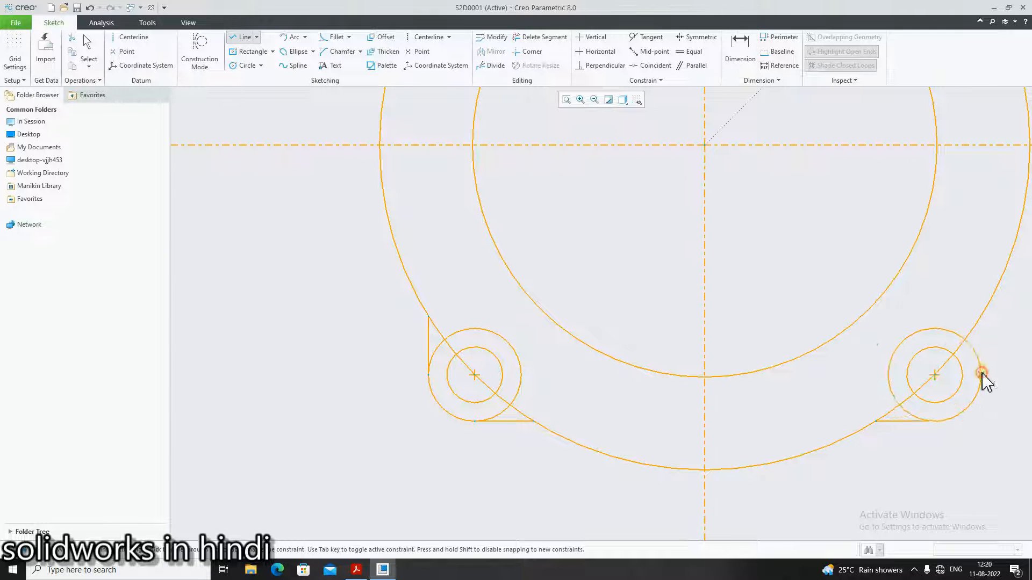
click(979, 329)
middle_click(1013, 454)
Step: Trim away the portions of the upper-left and upper-right boss circles that lie inside the outer circle
scroll(1014, 454, up, 5)
scroll(1002, 370, down, 3)
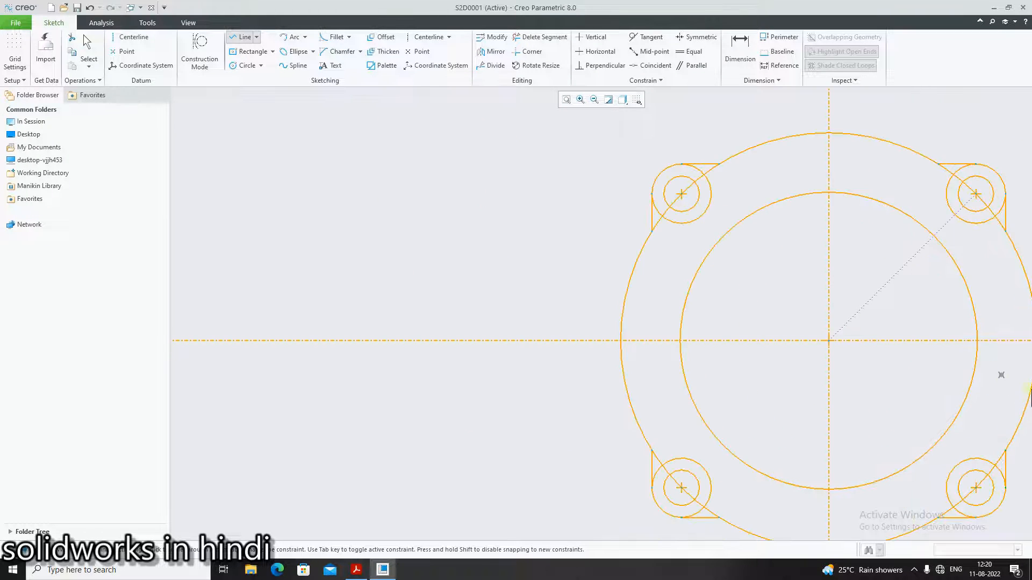
scroll(1023, 410, up, 4)
scroll(1022, 421, down, 3)
mouse_move(1028, 424)
middle_down()
mouse_move(778, 378)
mouse_move(734, 384)
middle_up()
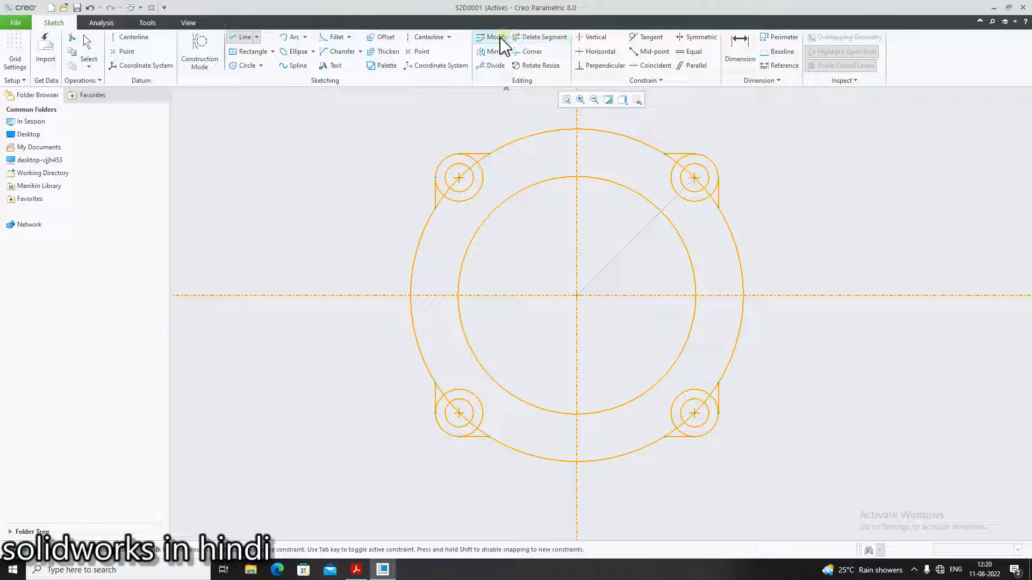
click(524, 39)
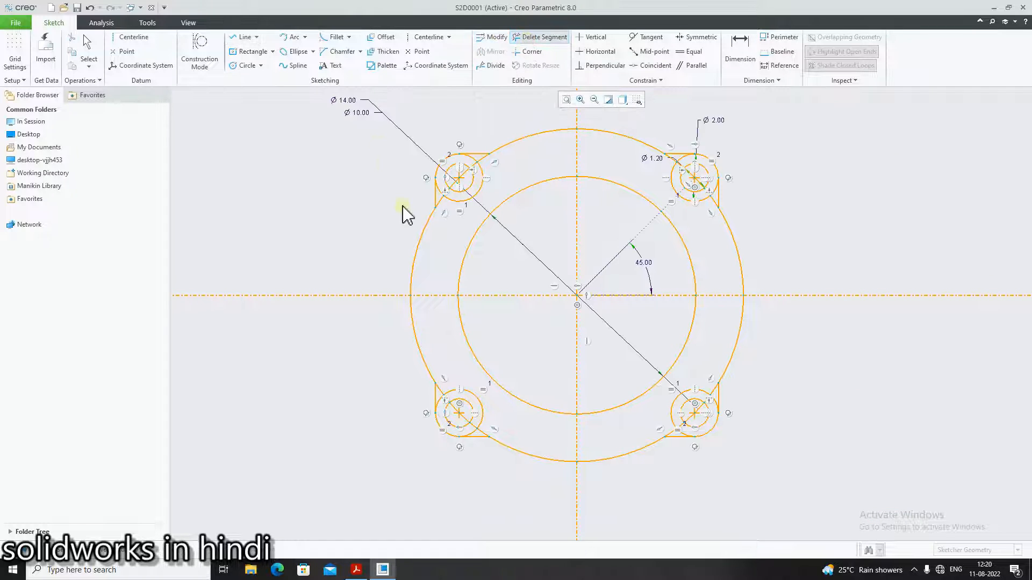
scroll(466, 198, up, 5)
drag(414, 157, 406, 178)
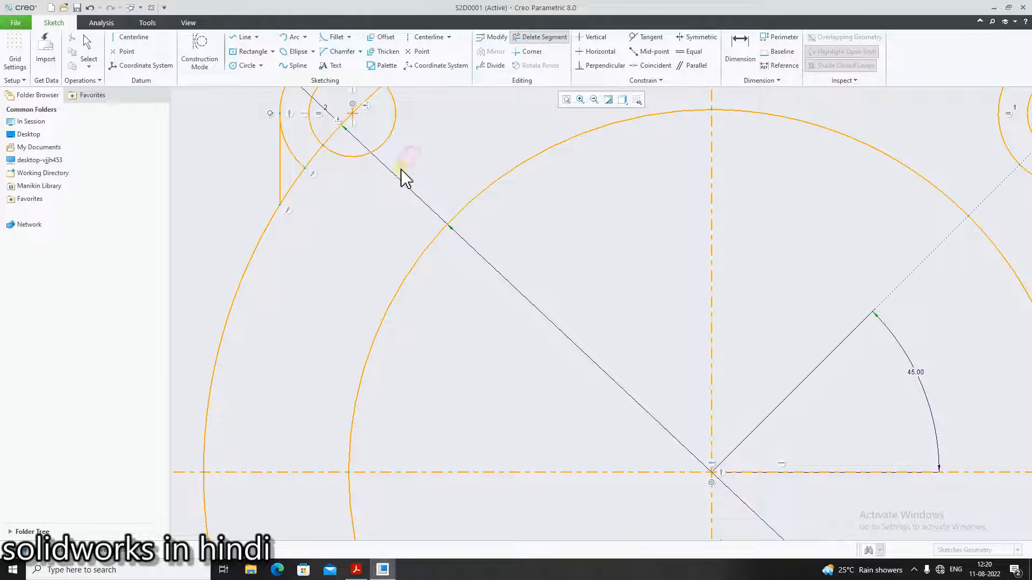
scroll(376, 180, down, 3)
scroll(784, 226, up, 1)
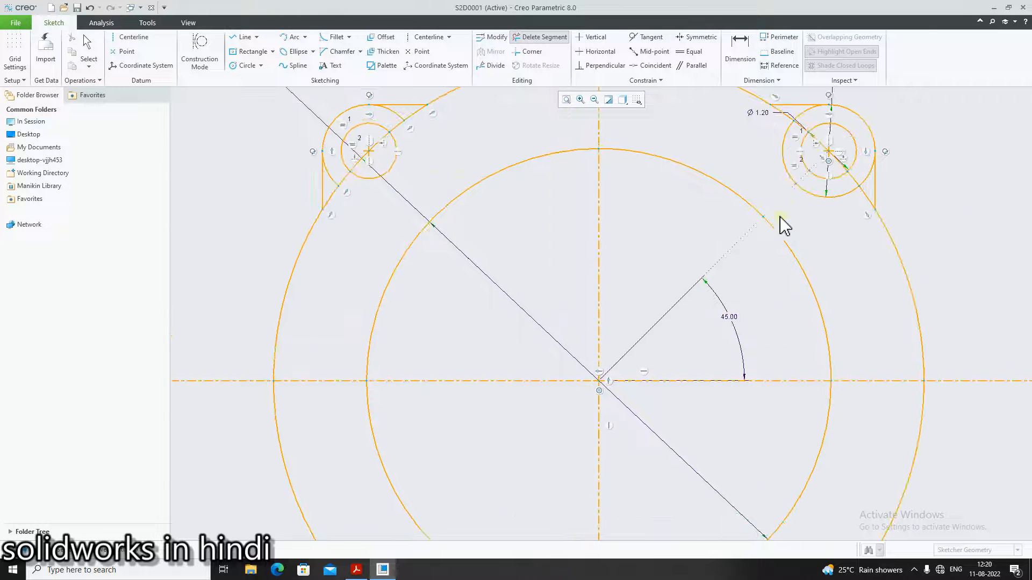
click(788, 174)
click(814, 199)
scroll(857, 437, up, 2)
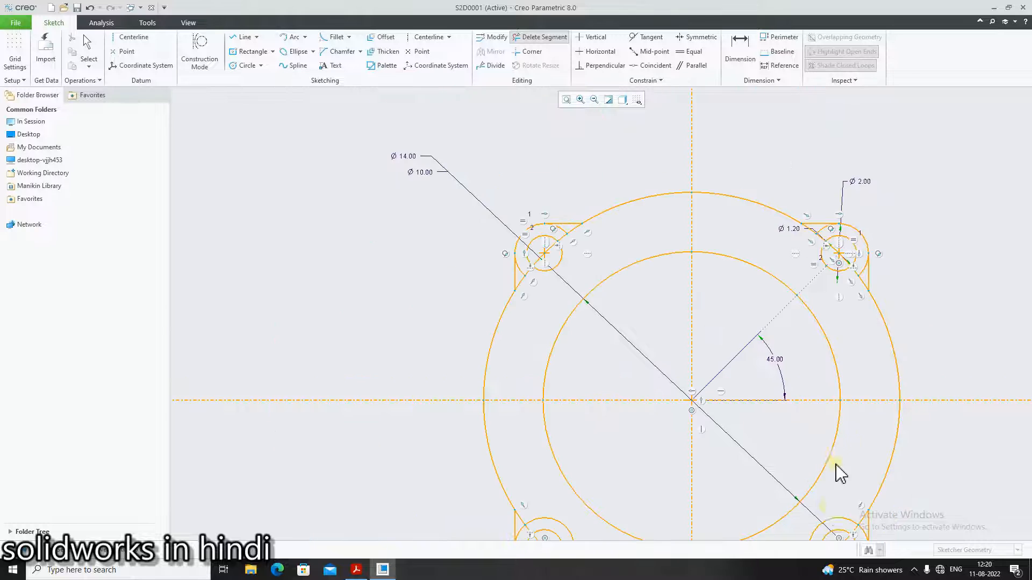
Step: Trim away the portions of the lower-right boss and hole circles that lie inside the outer circle
scroll(835, 508, down, 3)
click(843, 528)
scroll(842, 529, up, 3)
scroll(842, 529, down, 3)
middle_drag(823, 507, 817, 315)
click(818, 388)
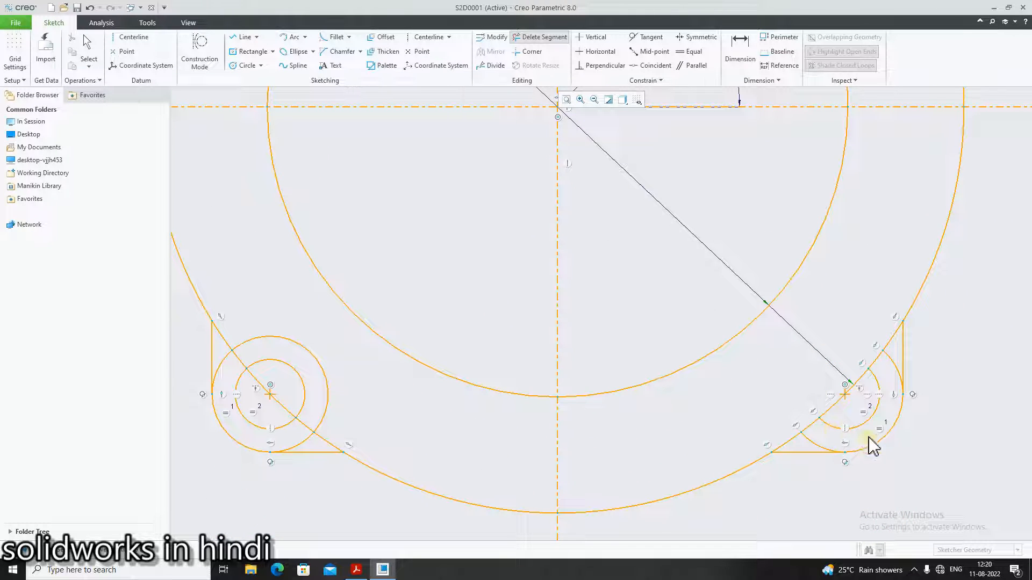
Step: Trim the lower-left boss circle's inner arcs and the outer-circle portion running from the vertical tangent line through the hole
click(288, 347)
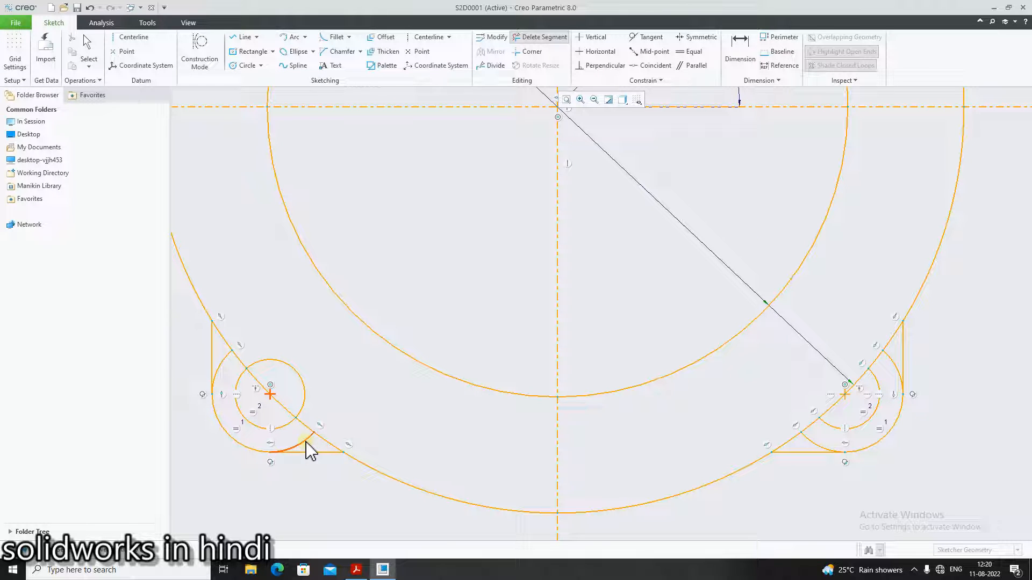
click(231, 353)
click(264, 388)
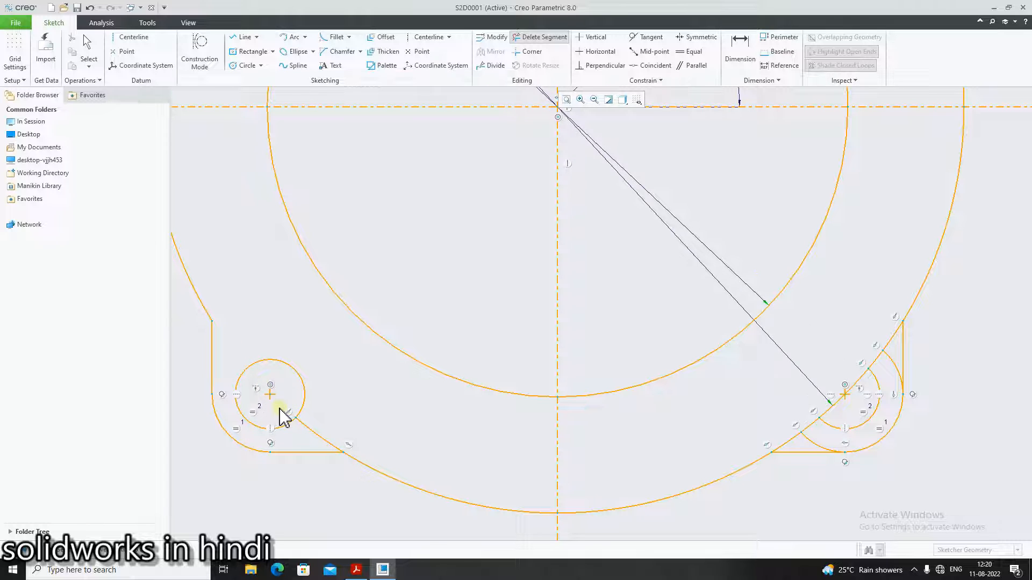
Step: Trim the outer-circle segments next to the horizontal tangent lines of both lower bosses, then undo those trims
click(308, 434)
scroll(583, 506, up, 5)
scroll(645, 463, down, 8)
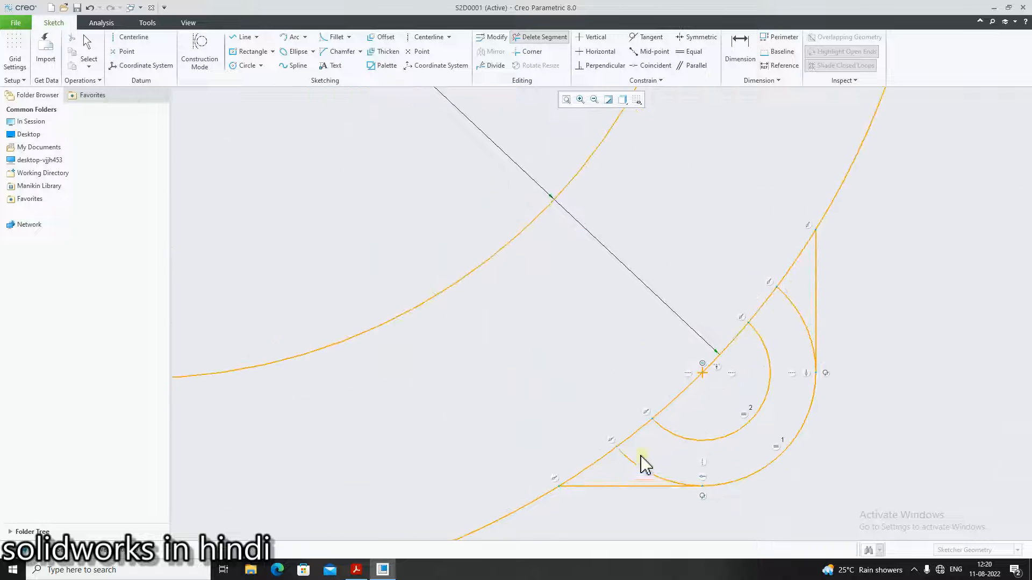
click(600, 460)
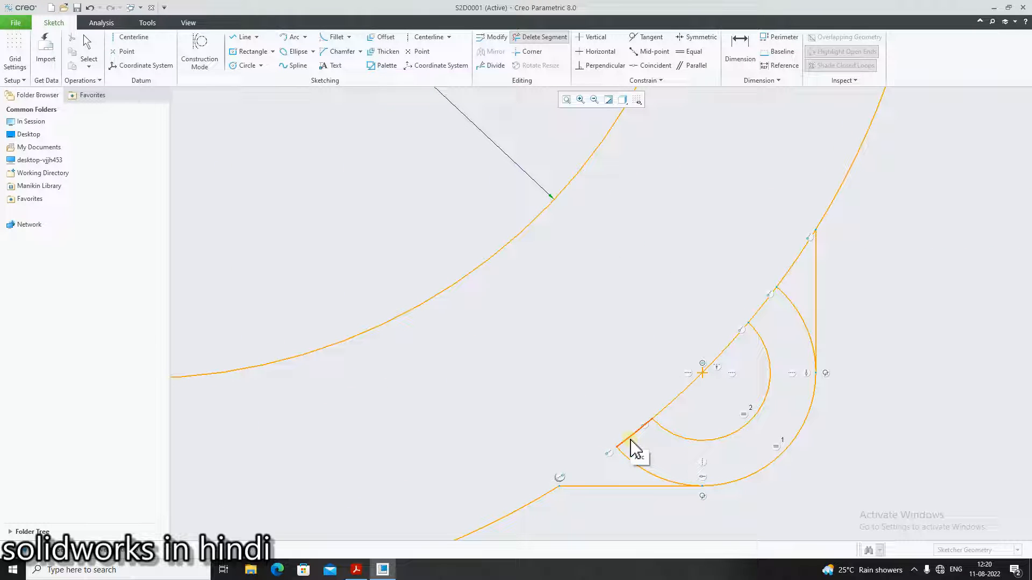
middle_click(897, 459)
scroll(847, 428, up, 5)
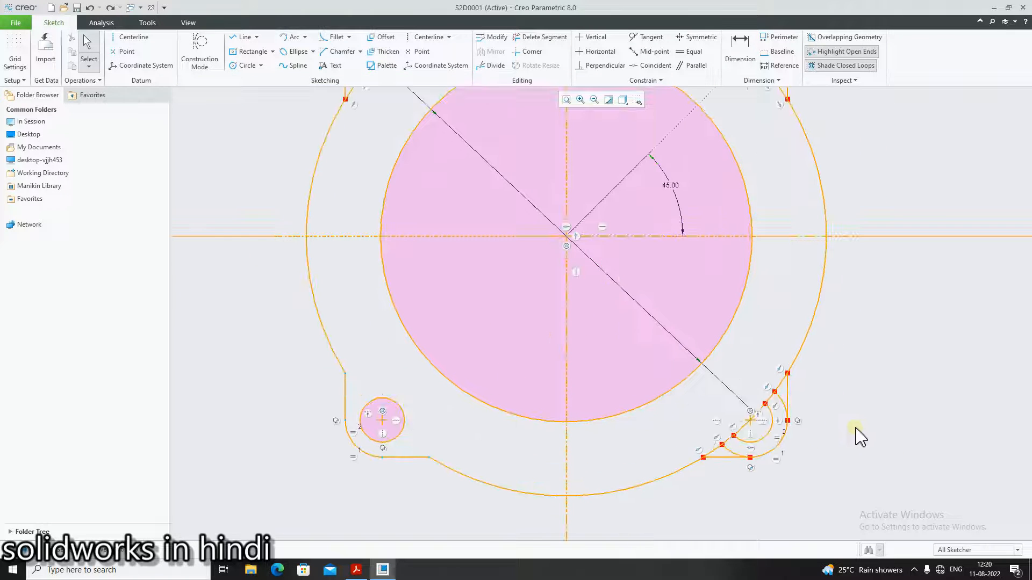
key(ctrl+z)
Step: Delete the remaining partial hole arc at the lower-right corner boss
scroll(849, 424, up, 3)
scroll(842, 301, down, 2)
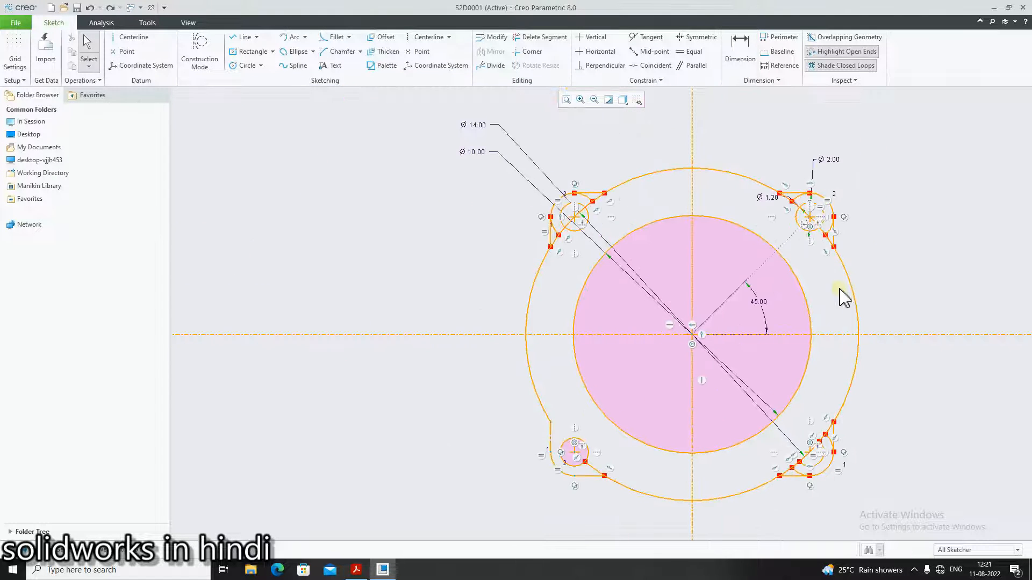
scroll(830, 483, down, 3)
scroll(798, 495, up, 4)
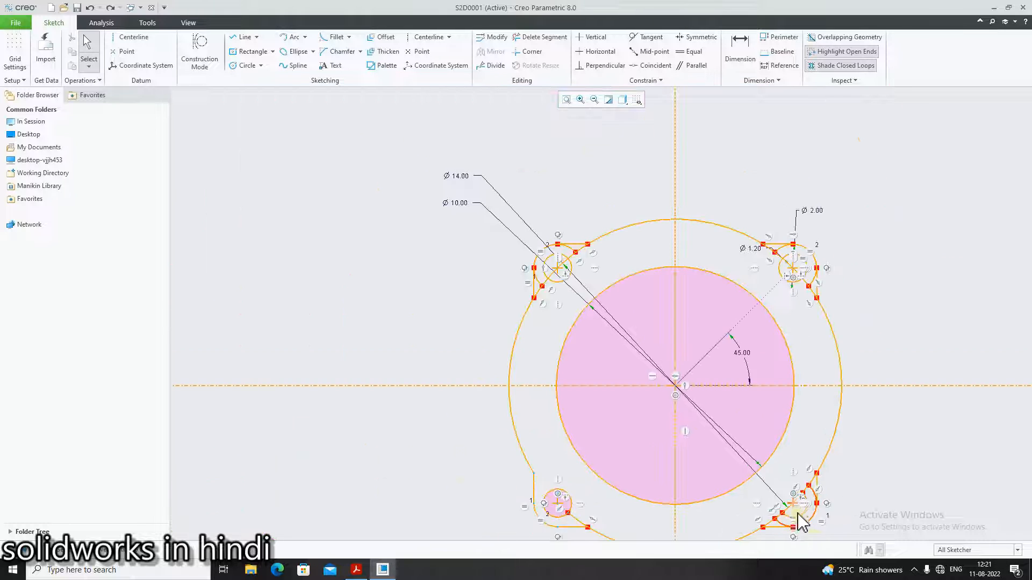
scroll(806, 516, down, 2)
click(541, 37)
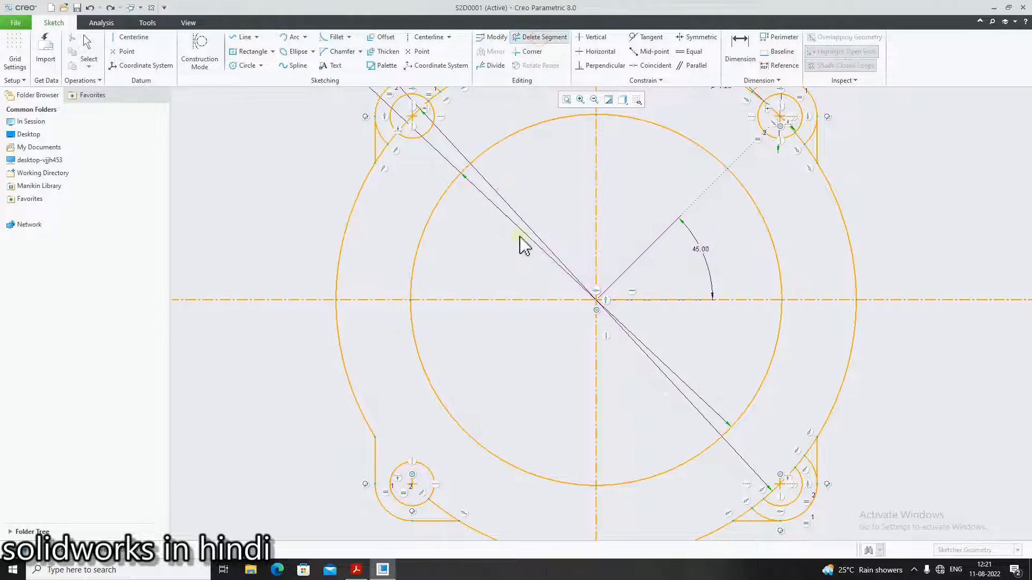
scroll(484, 502, down, 4)
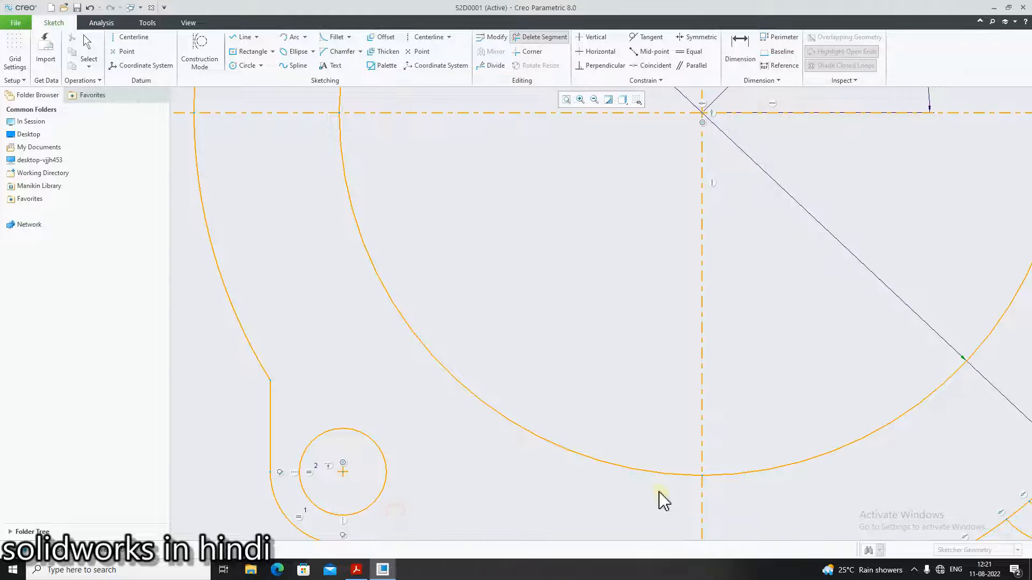
scroll(860, 498, up, 4)
scroll(887, 508, down, 5)
scroll(892, 472, up, 4)
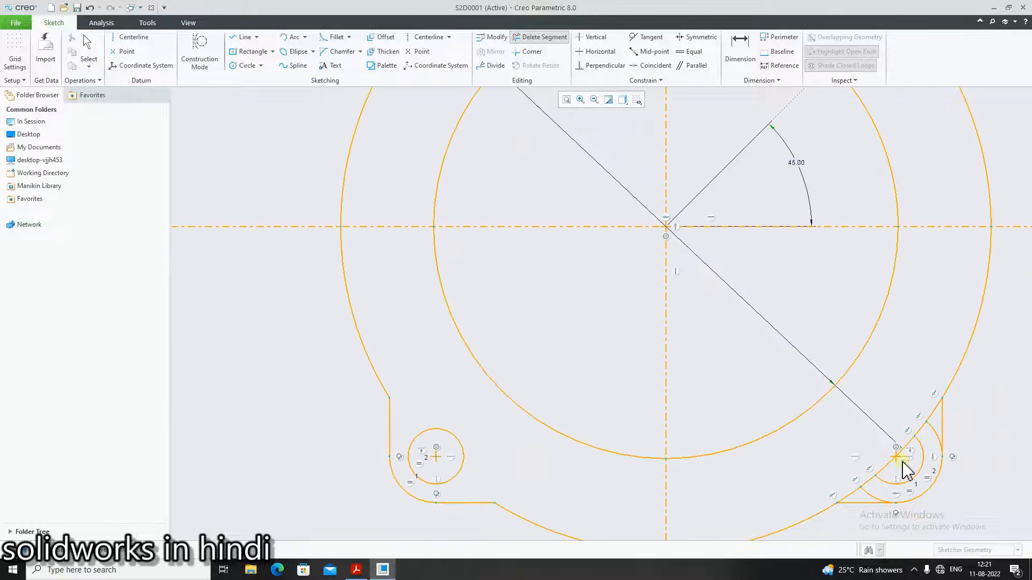
middle_click(913, 471)
click(928, 473)
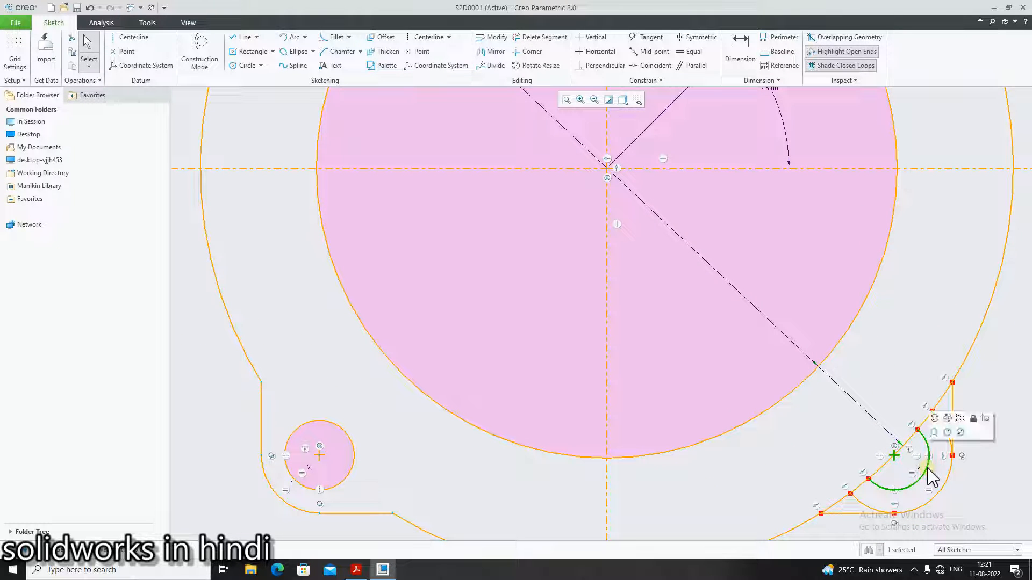
key(Delete)
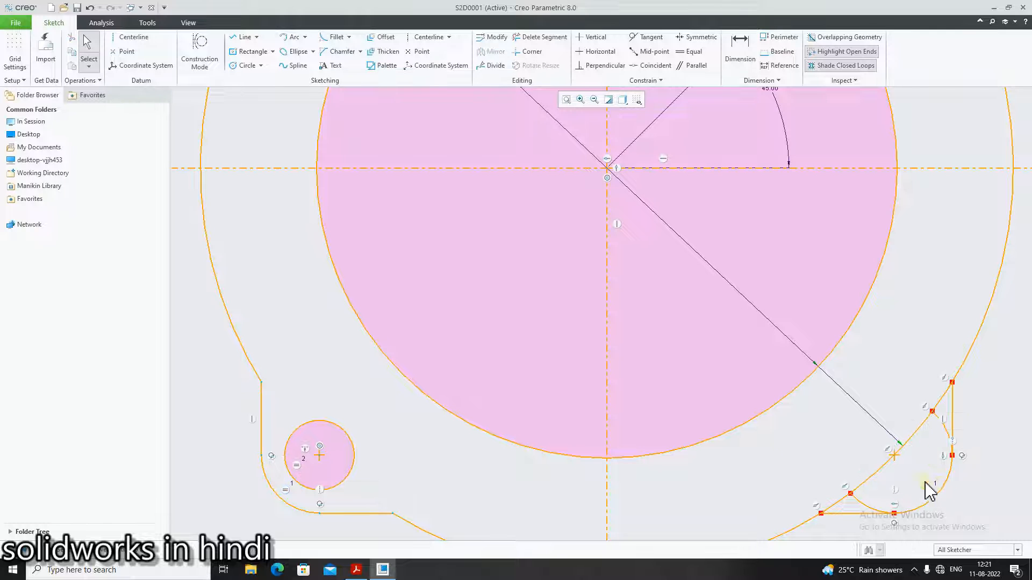
Step: Draw a full hole circle at the lower-right boss center, equal in size to the other corner holes
click(240, 65)
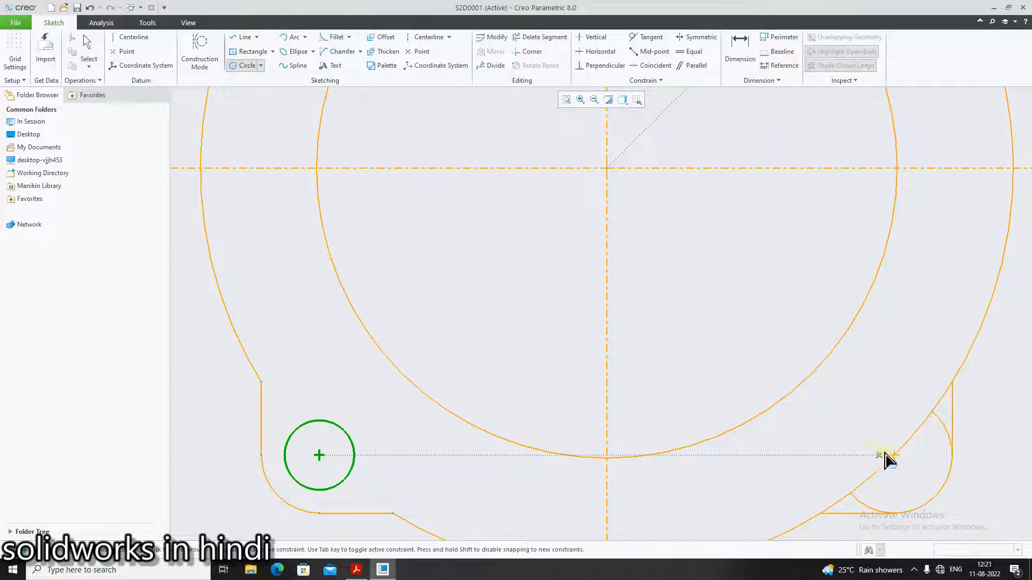
click(894, 456)
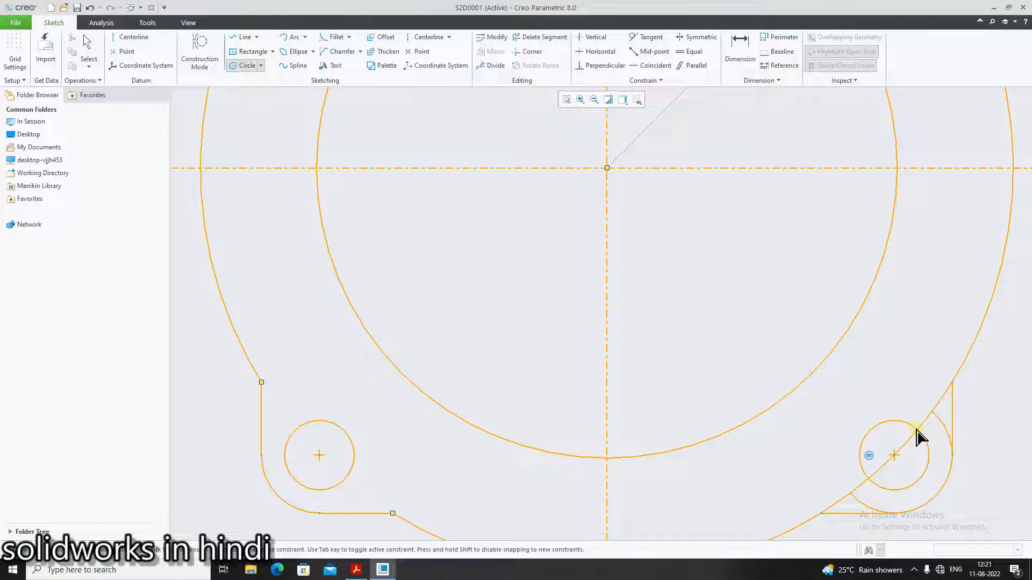
click(917, 431)
scroll(921, 448, up, 4)
scroll(961, 462, down, 3)
middle_click(963, 463)
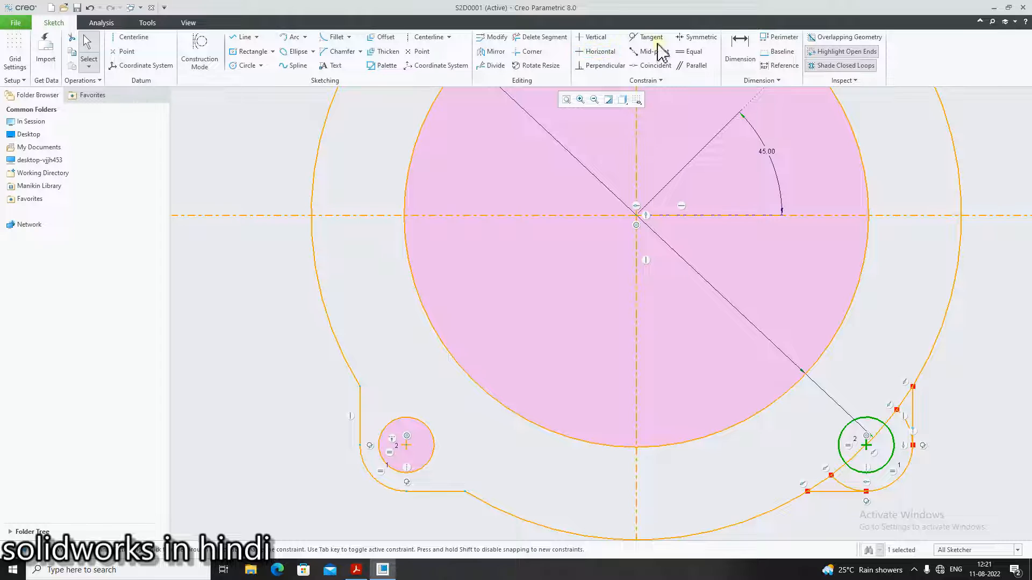
Step: Trim the lower-right boss circle's leftover arcs between its tangent lines and the outer circle
click(542, 37)
scroll(848, 461, down, 2)
scroll(853, 512, up, 2)
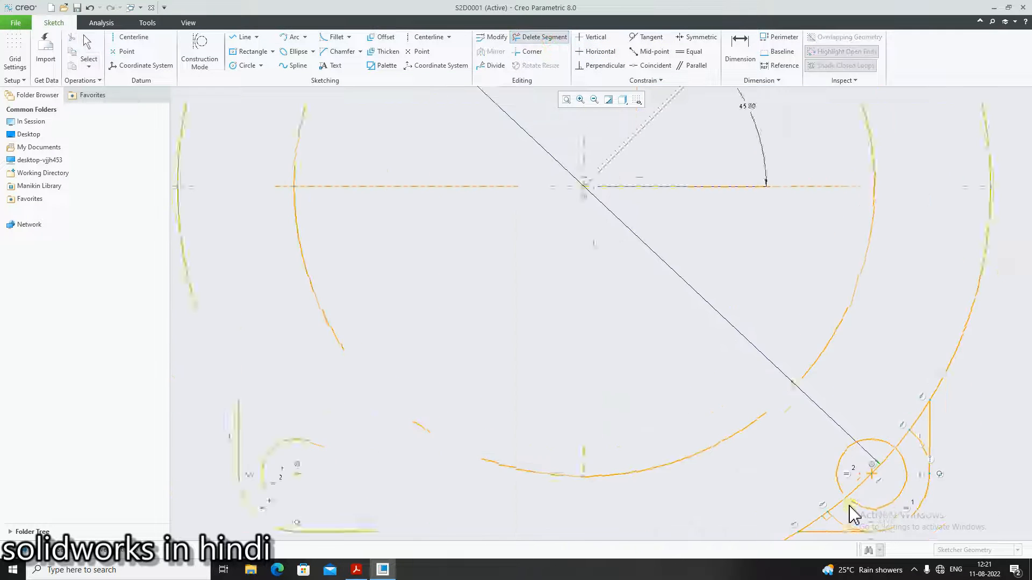
scroll(859, 530, down, 3)
click(825, 530)
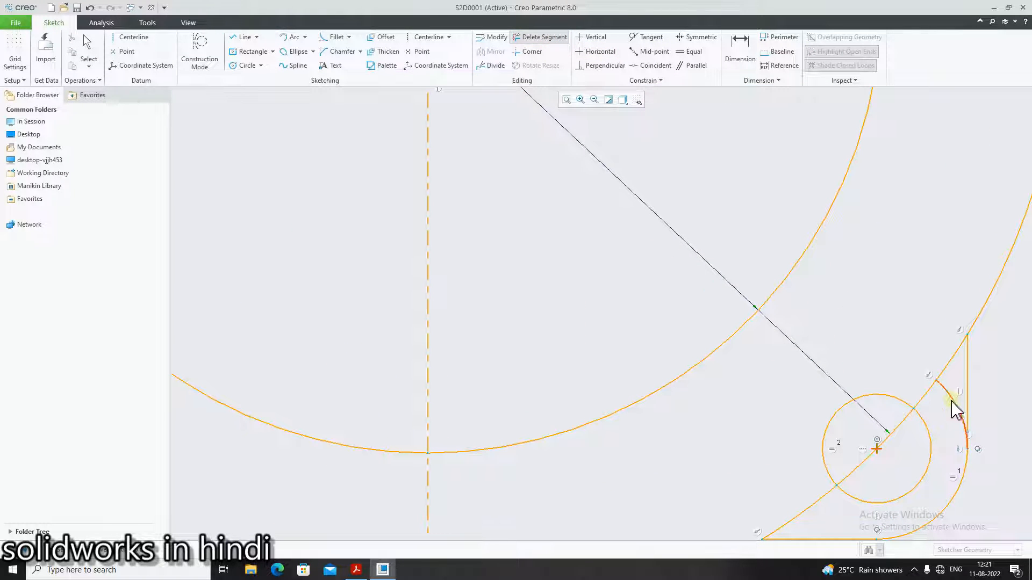
click(954, 411)
Step: Trim the leftover boss arcs between the tangent lines and the outer circle at the upper-right and upper-left corners
scroll(967, 495, up, 3)
scroll(983, 350, down, 3)
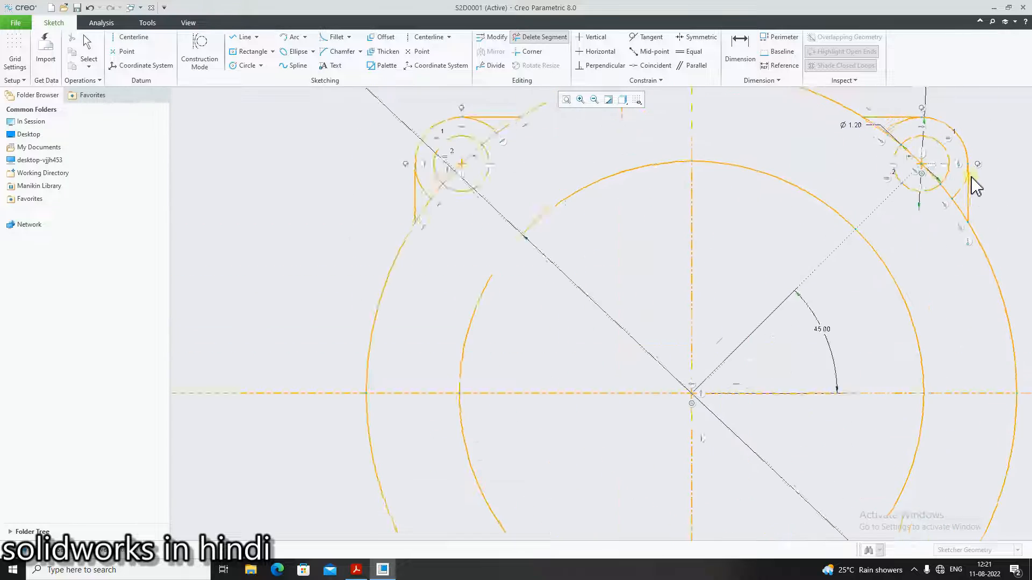
scroll(967, 193, down, 2)
scroll(935, 220, up, 1)
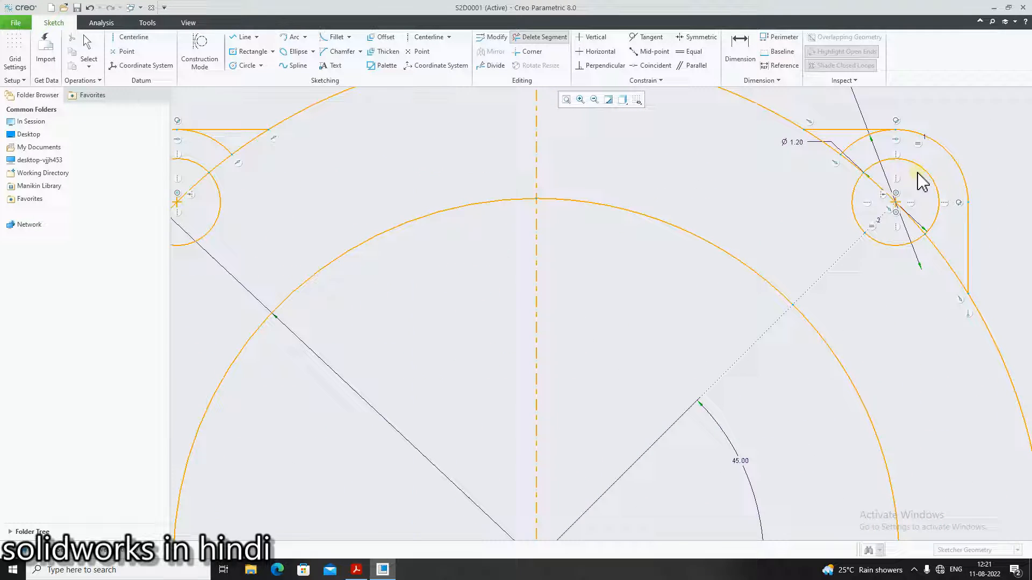
click(861, 166)
scroll(686, 242, up, 3)
scroll(617, 226, down, 4)
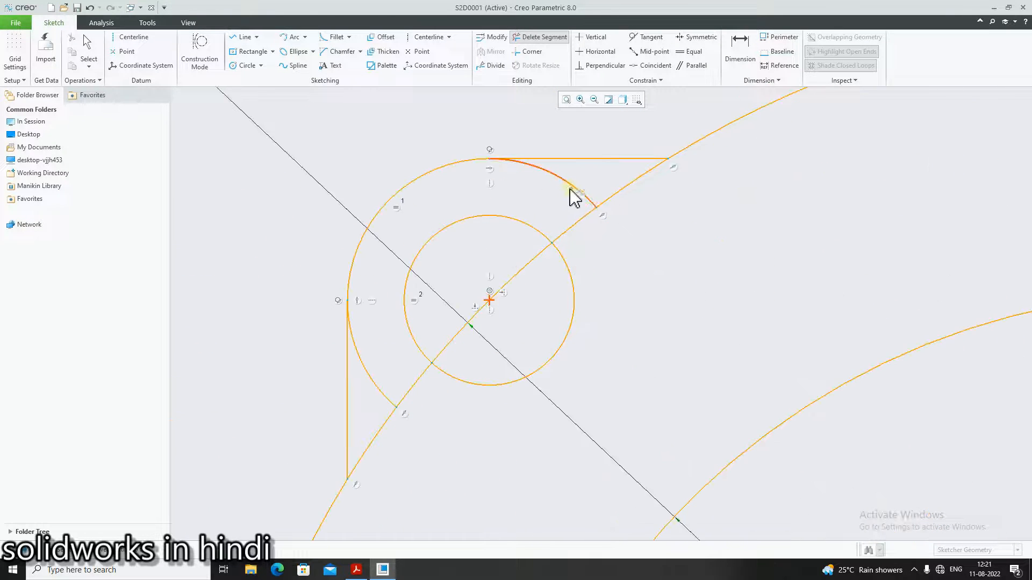
click(368, 379)
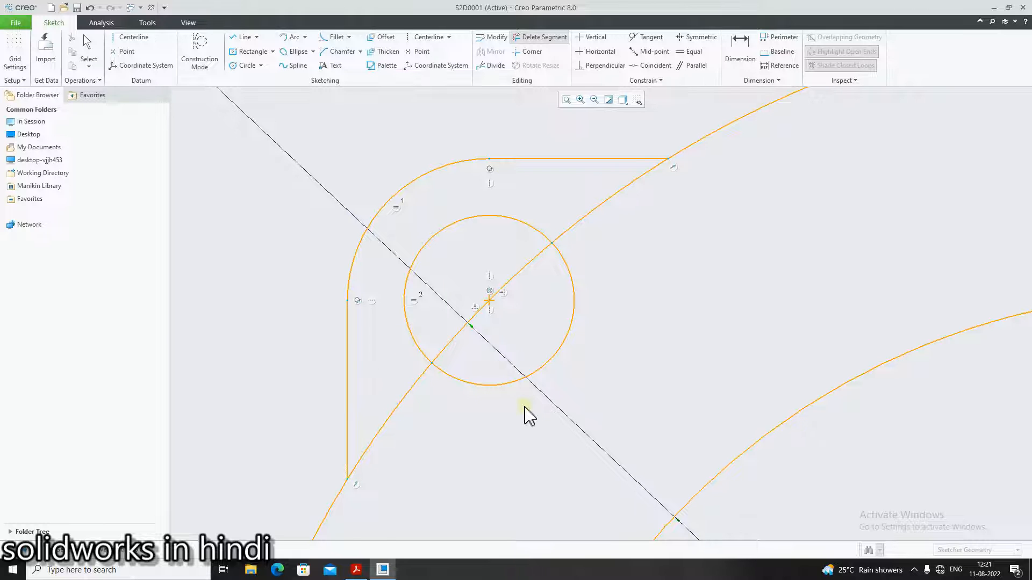
Step: Trim the outer-circle portion between the upper-left boss's two tangent lines, including the part crossing the hole
scroll(530, 416, up, 3)
scroll(695, 462, down, 3)
scroll(553, 403, up, 3)
scroll(503, 397, down, 3)
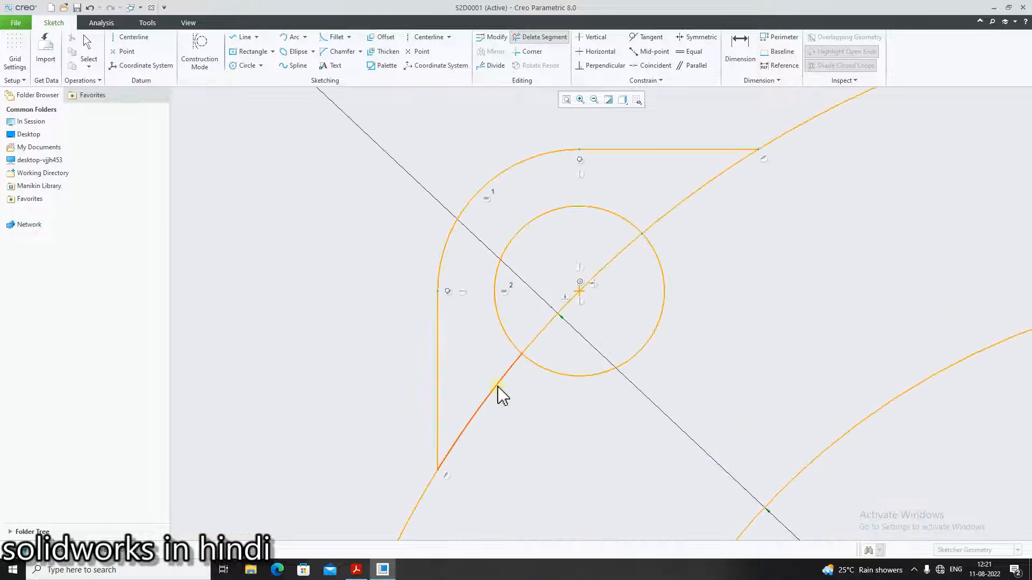
click(497, 385)
click(683, 209)
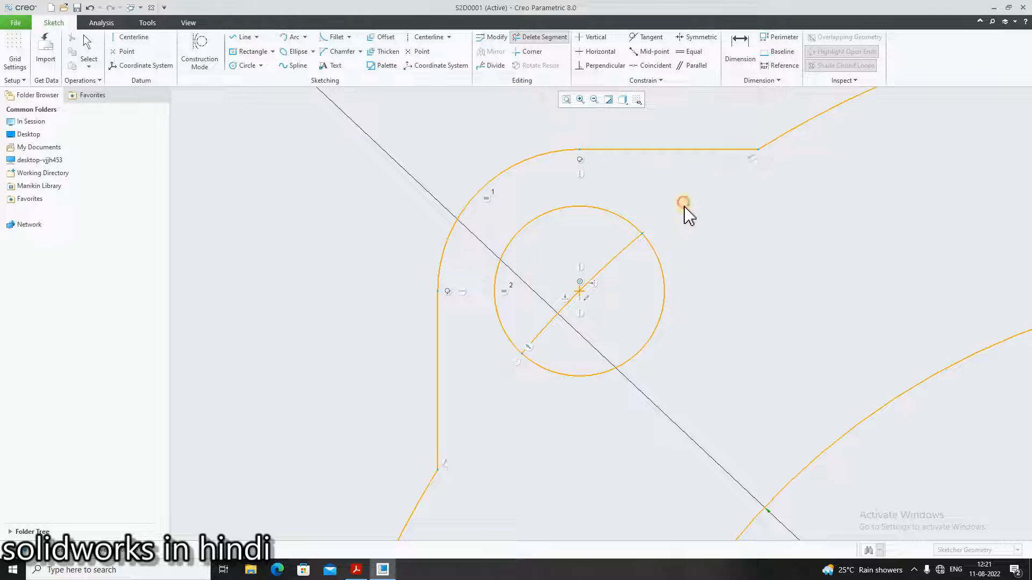
click(620, 254)
Step: Trim the outer-circle portion between the upper-right boss's two tangent lines, including the part crossing the hole
scroll(742, 426, up, 3)
scroll(905, 460, down, 6)
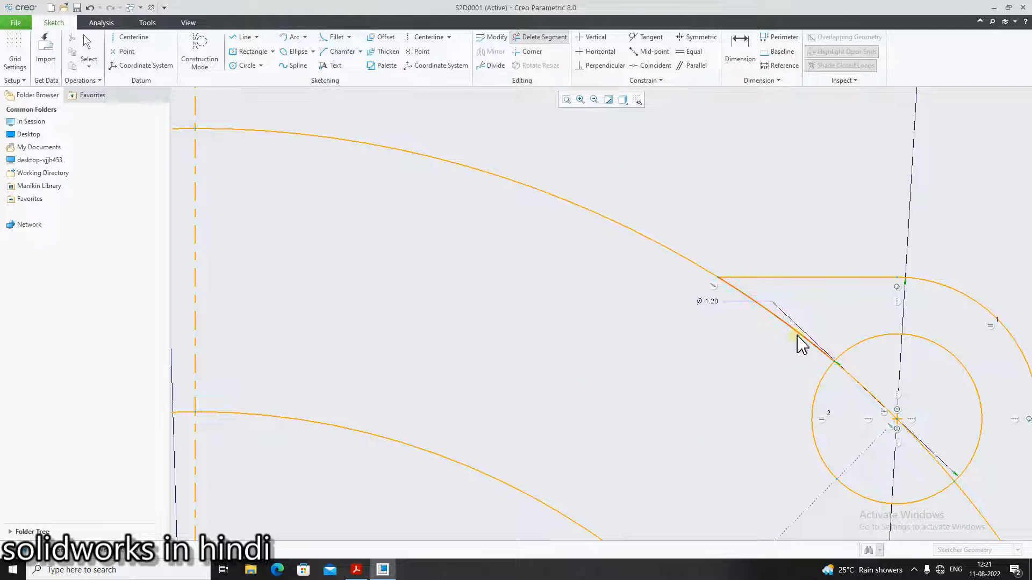
click(801, 344)
scroll(853, 415, up, 2)
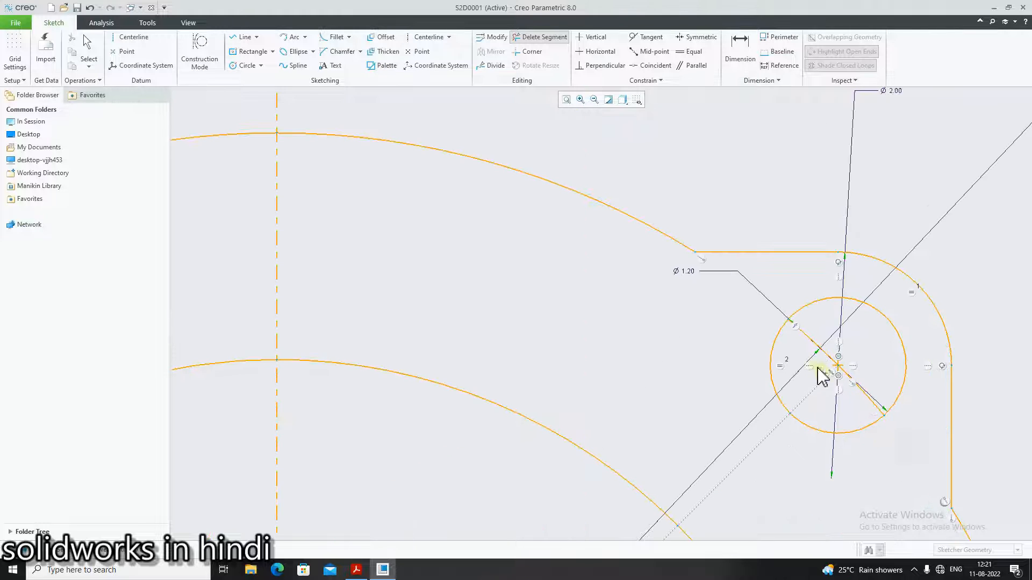
click(812, 346)
scroll(875, 407, down, 2)
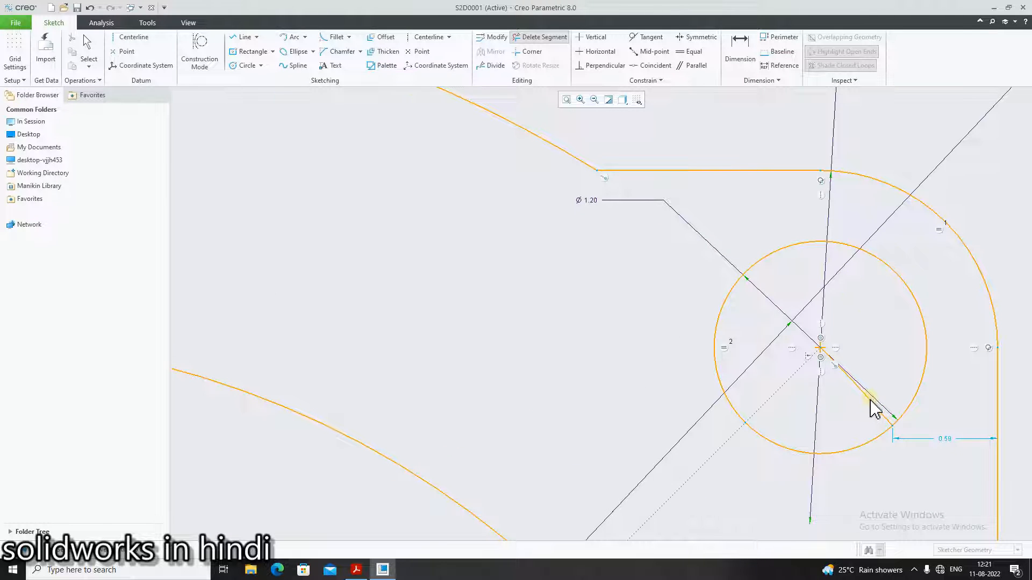
click(875, 409)
Step: Trim the outer-circle portion between the lower-right boss's two tangent lines, including the part crossing the hole, and finish trimming
scroll(855, 441, up, 5)
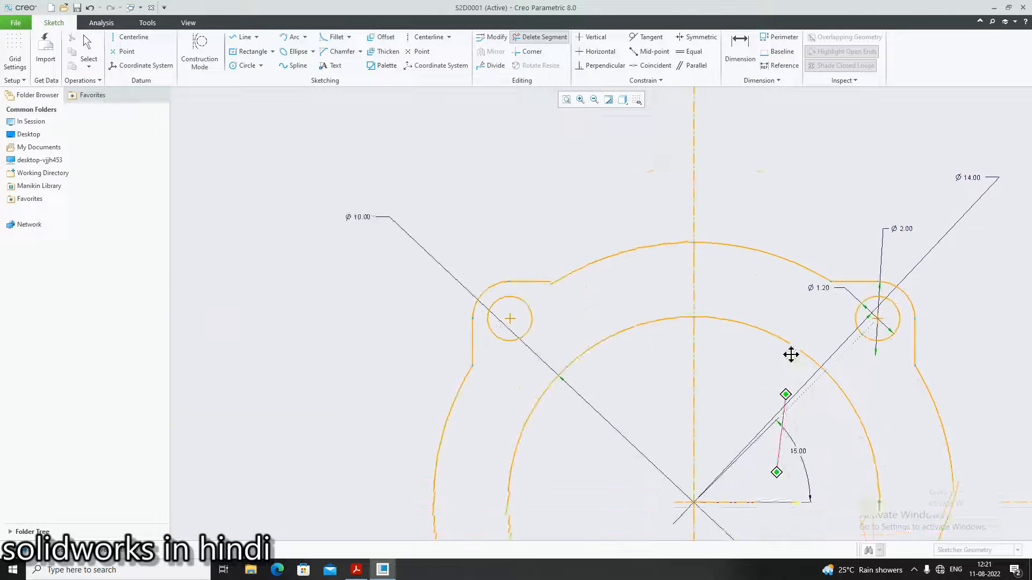
middle_drag(791, 354, 792, 254)
scroll(654, 540, up, 2)
middle_drag(668, 496, 687, 354)
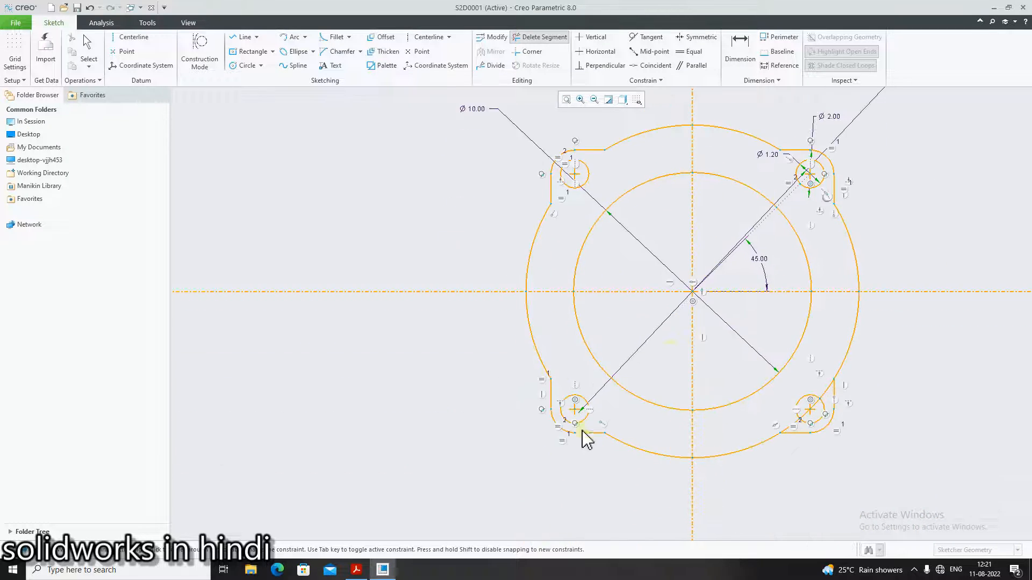
scroll(586, 439, down, 4)
scroll(753, 398, up, 4)
scroll(939, 404, down, 3)
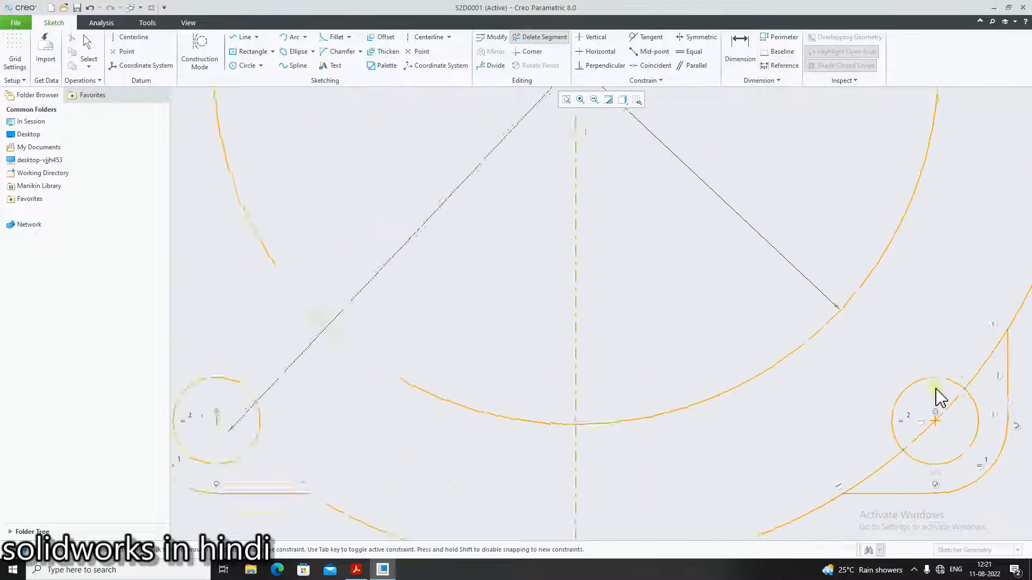
scroll(939, 398, down, 2)
scroll(928, 484, up, 4)
scroll(895, 494, down, 2)
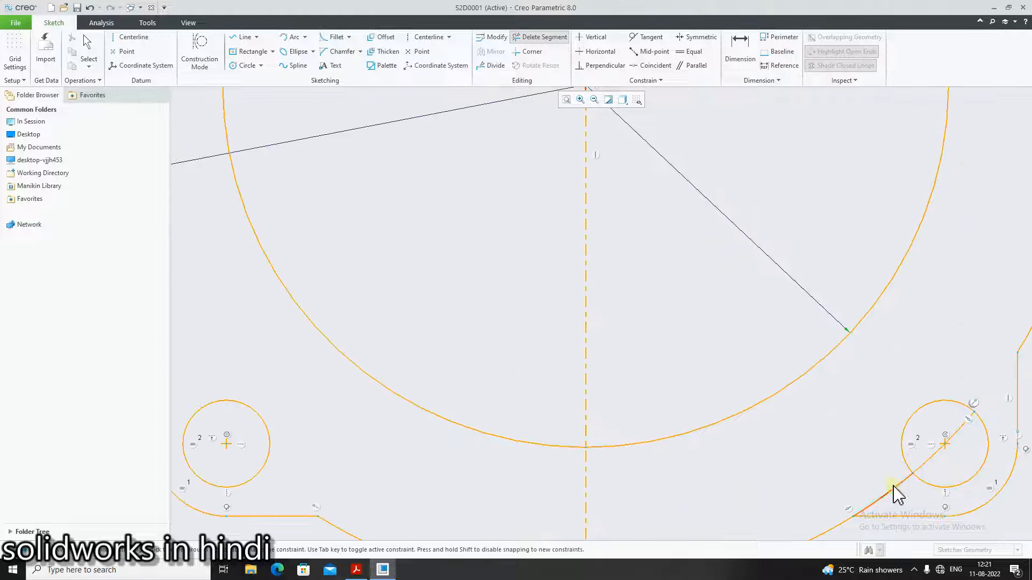
click(893, 488)
scroll(946, 478, up, 5)
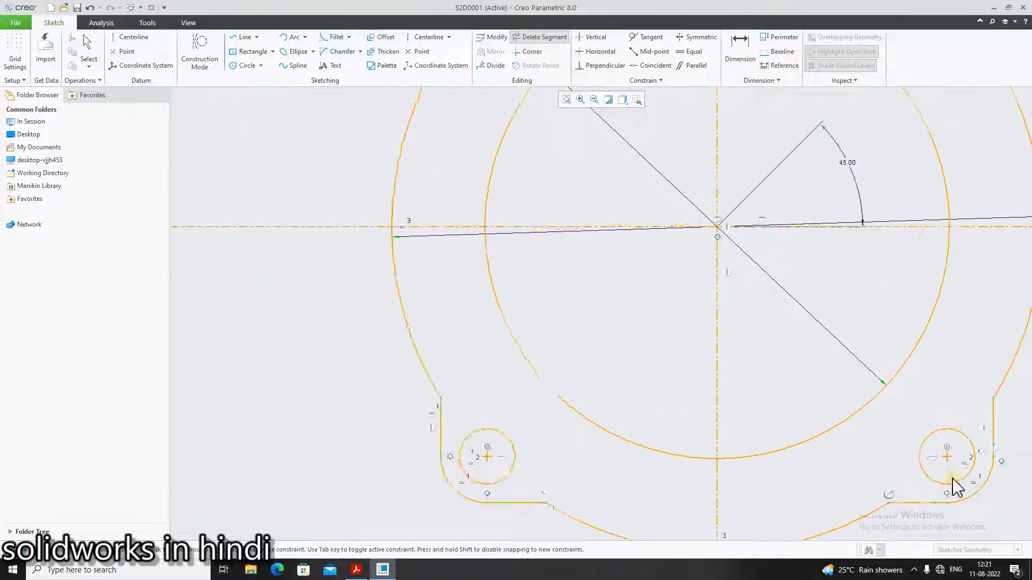
middle_click(1028, 473)
scroll(1024, 468, down, 1)
scroll(1020, 487, up, 3)
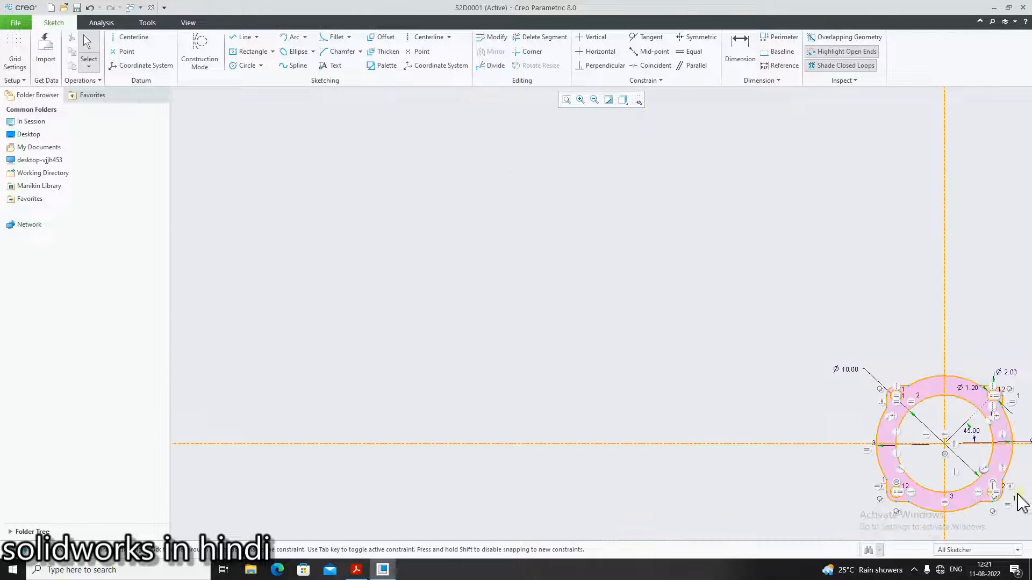
scroll(1020, 505, down, 1)
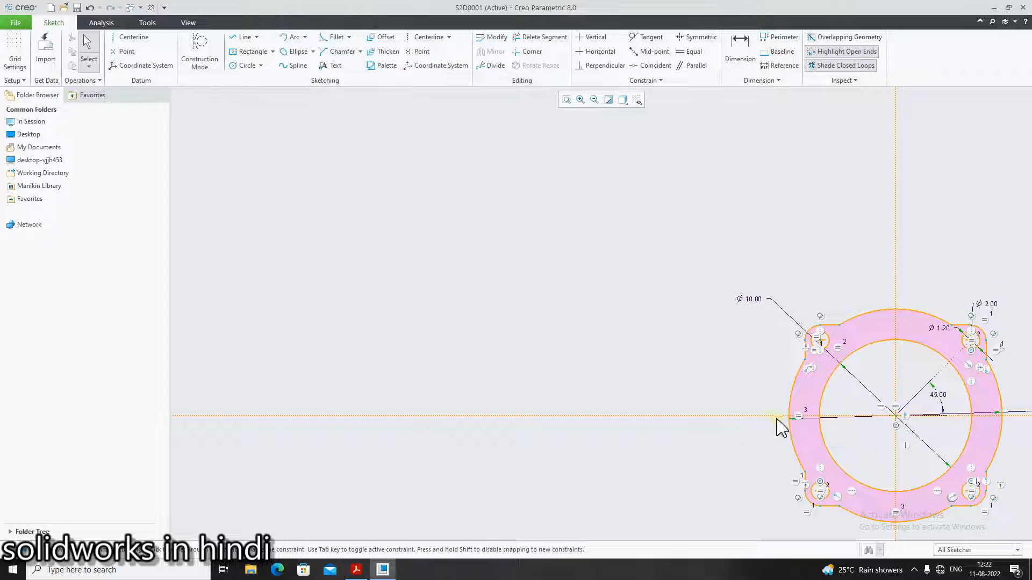
scroll(1014, 473, down, 2)
mouse_move(982, 459)
middle_down()
mouse_move(765, 352)
mouse_move(689, 361)
middle_up()
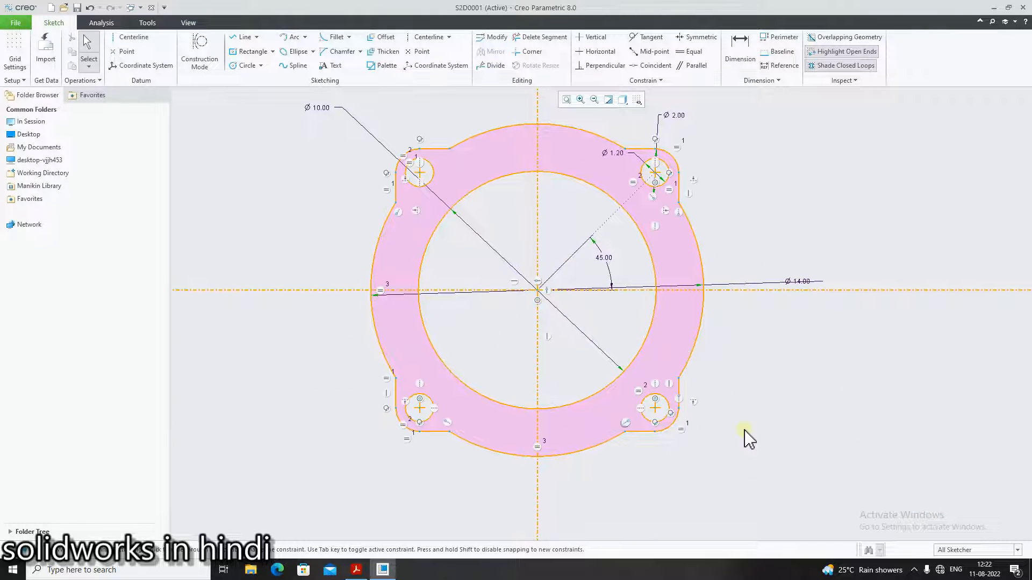
Step: Switch to vykresy.pdf in Adobe Acrobat Reader and look through the practice drawings on pages 11 and 12
click(355, 571)
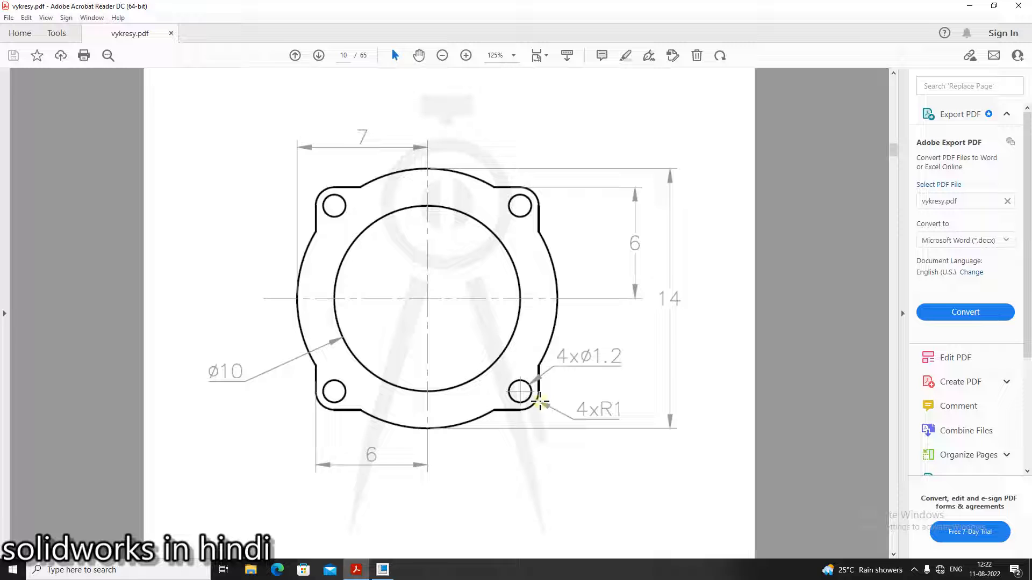
scroll(538, 395, down, 10)
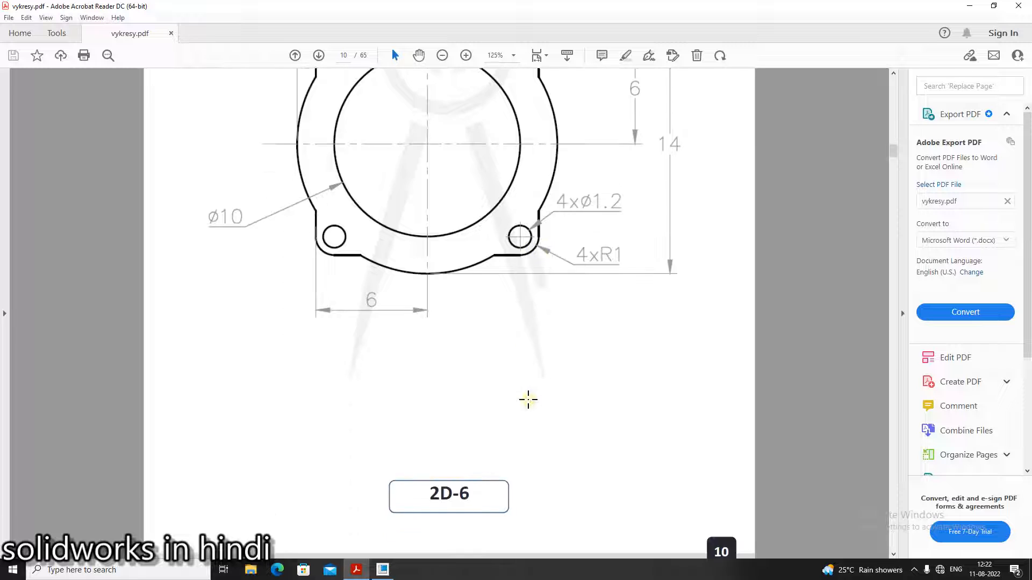
scroll(538, 387, down, 5)
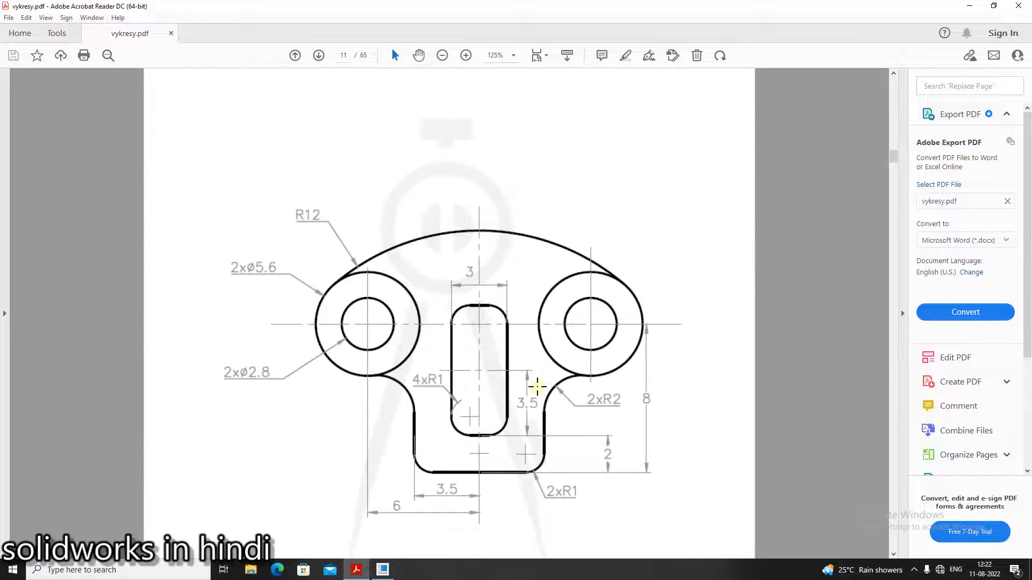
scroll(530, 435, down, 12)
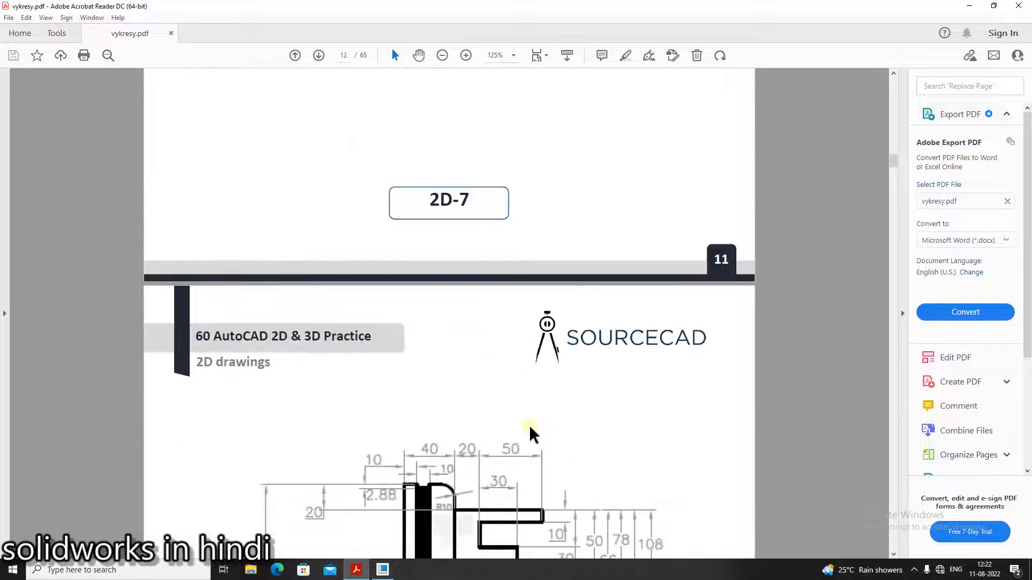
scroll(529, 426, down, 6)
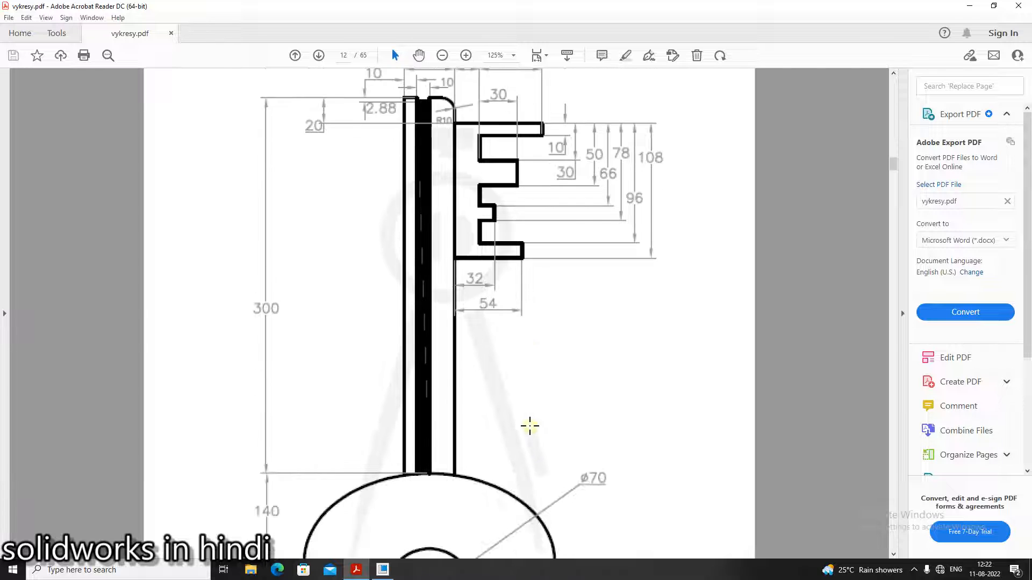
scroll(530, 426, up, 3)
scroll(529, 427, up, 15)
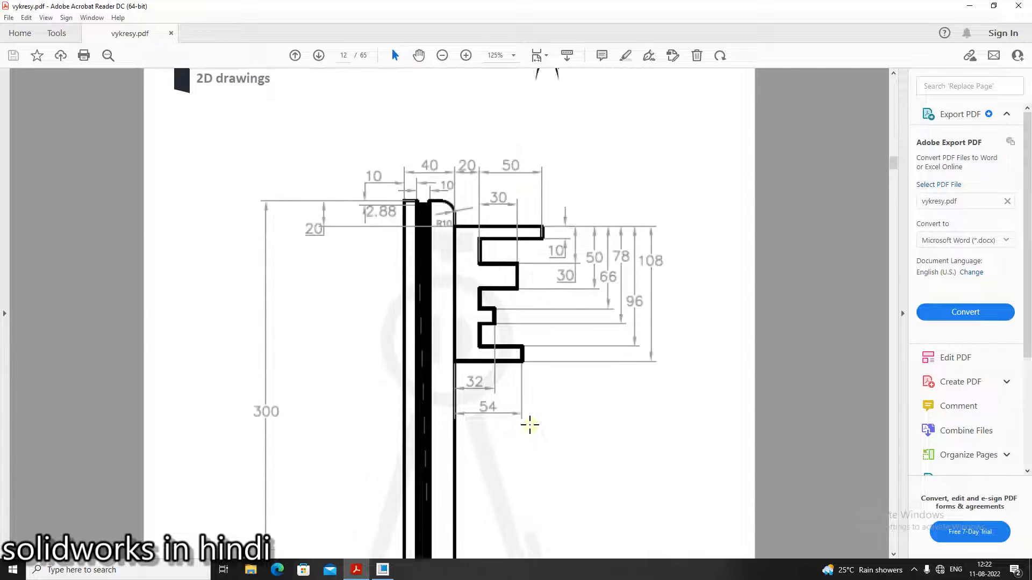
scroll(529, 426, down, 2)
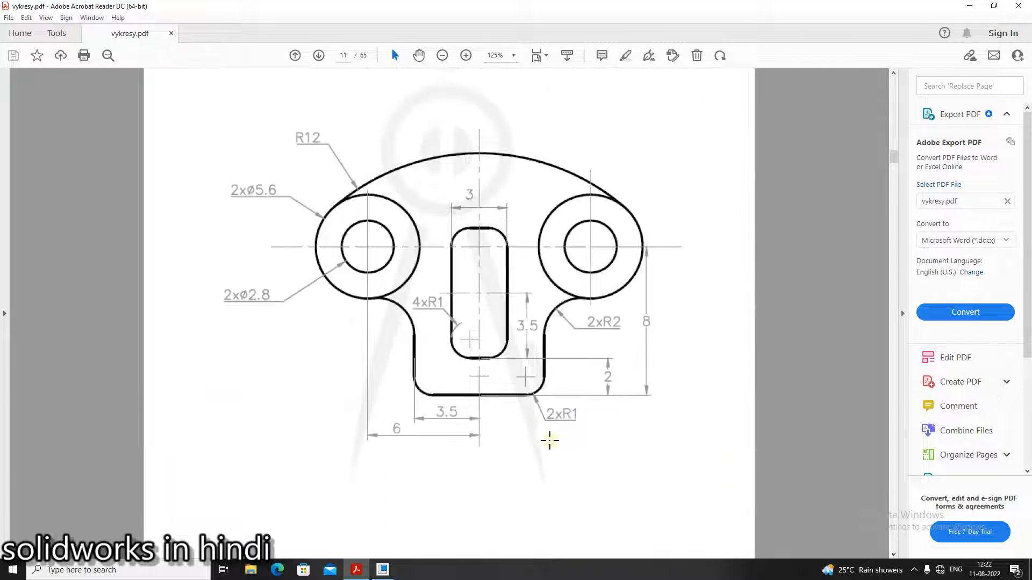
scroll(528, 461, down, 10)
scroll(528, 461, down, 8)
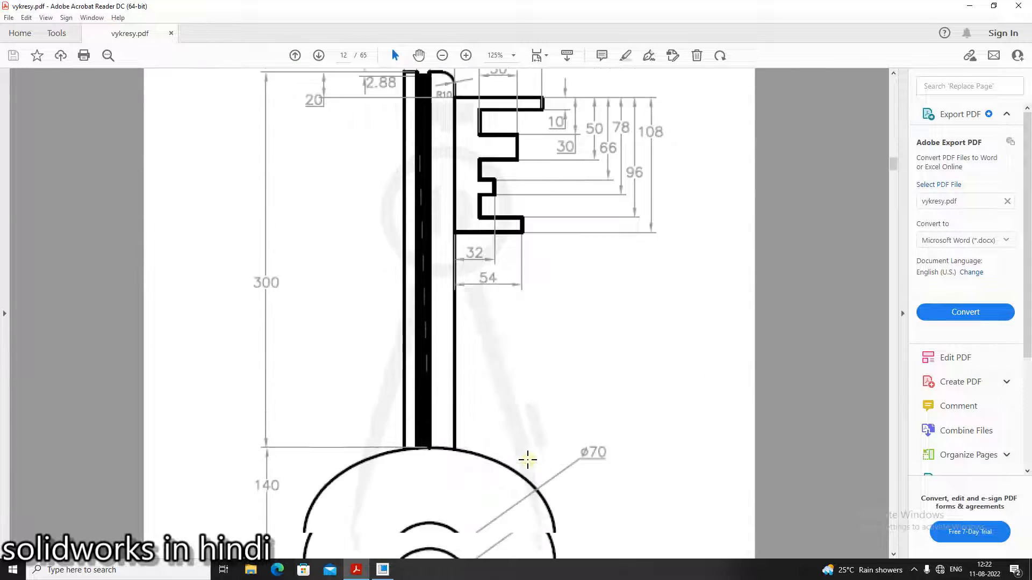